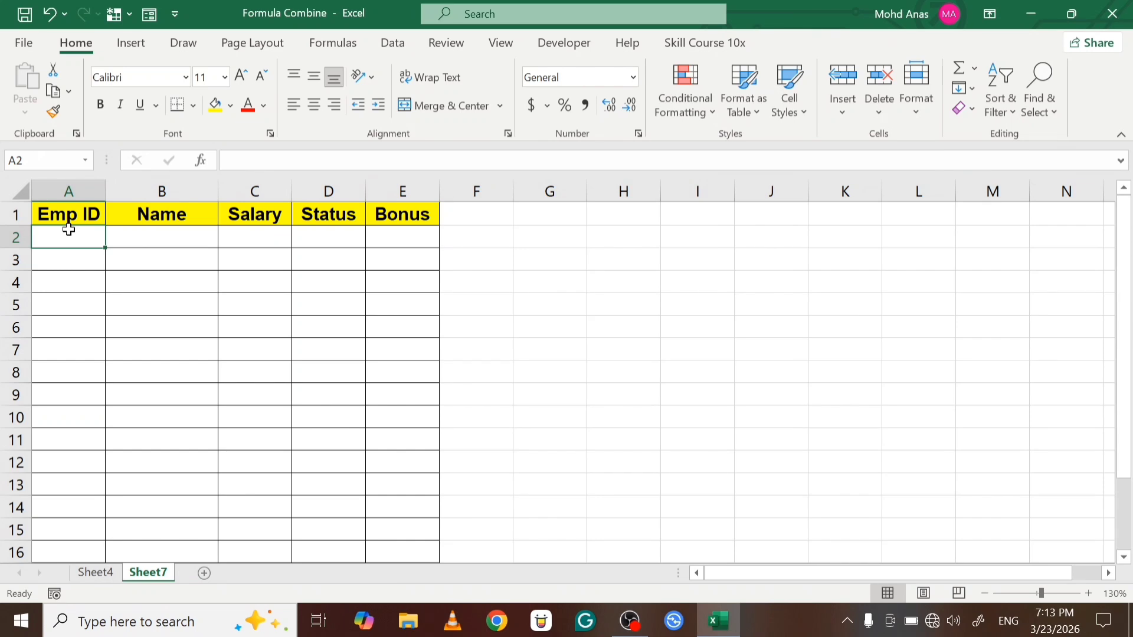
pyautogui.press('Right')
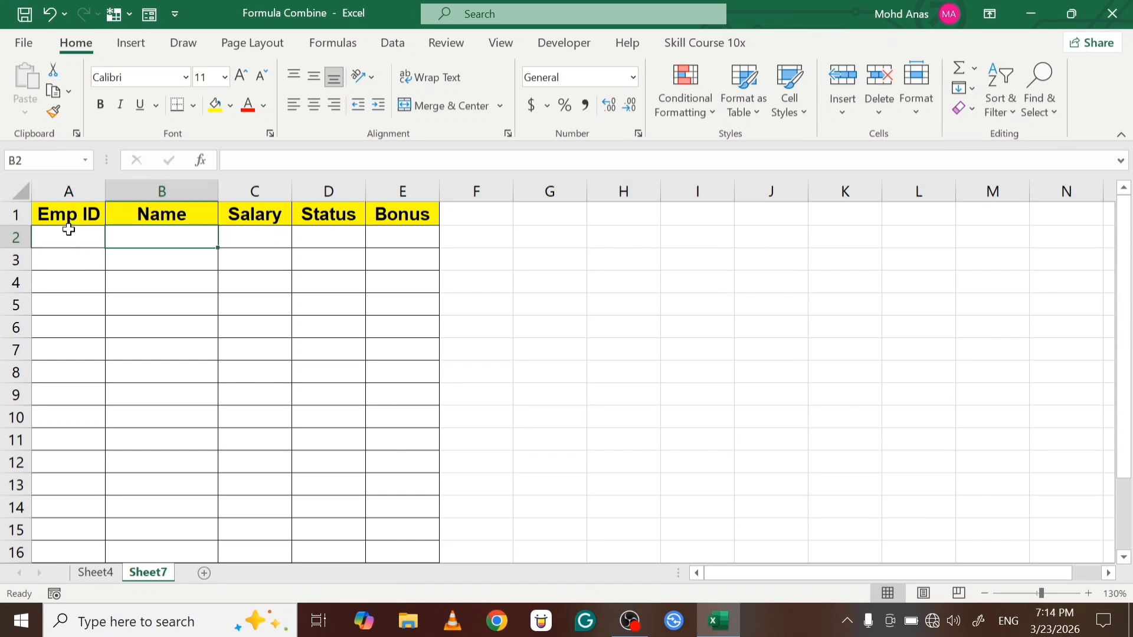
pyautogui.press('Right')
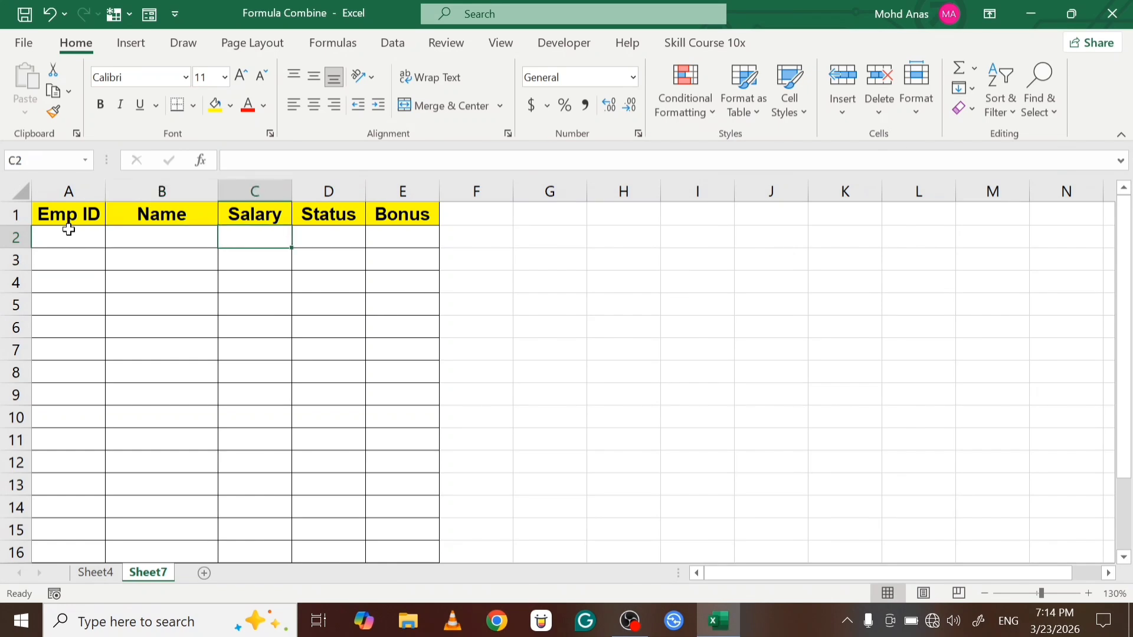
pyautogui.press('Right')
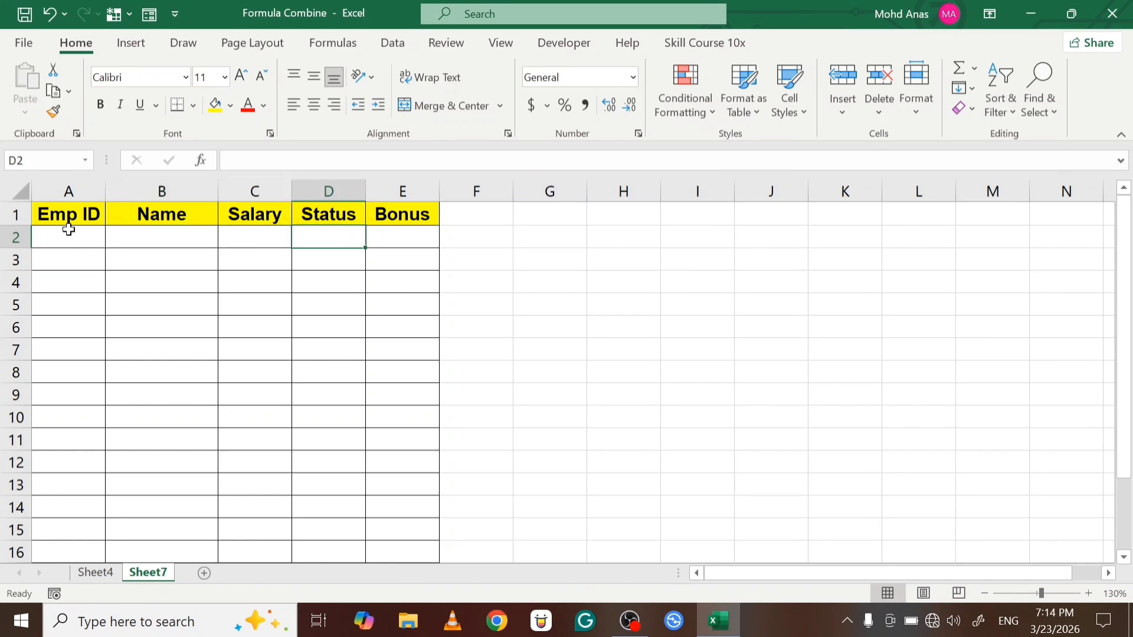
pyautogui.press('Right')
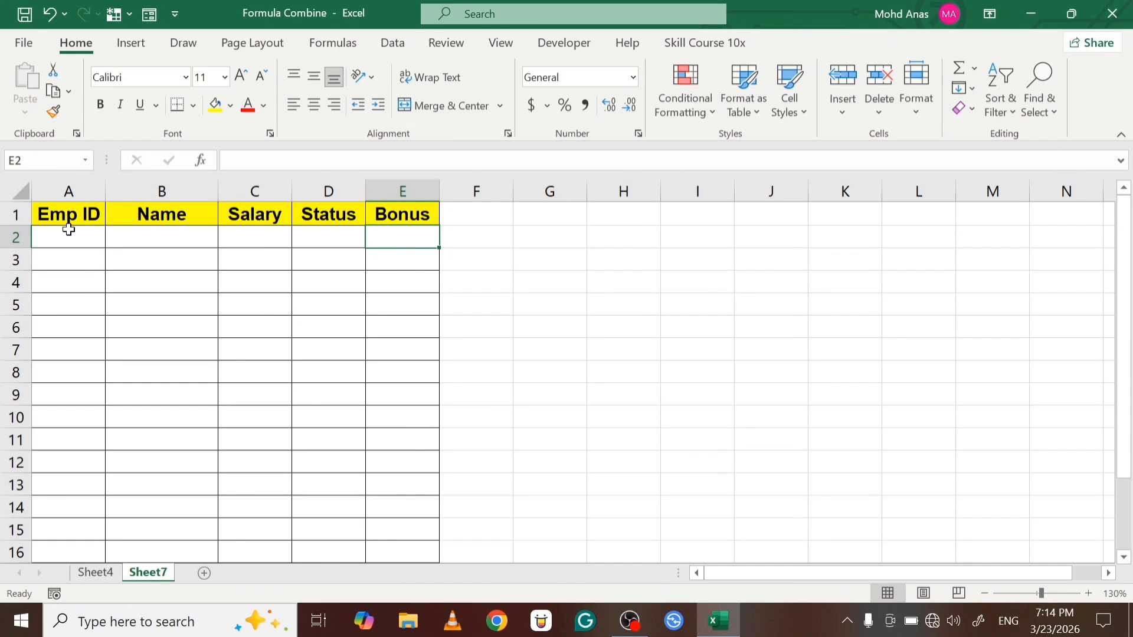
# - Copy the first employee ID from cell A2 of Sheet4 into cell A2 of Sheet7
pyautogui.click(67, 238)
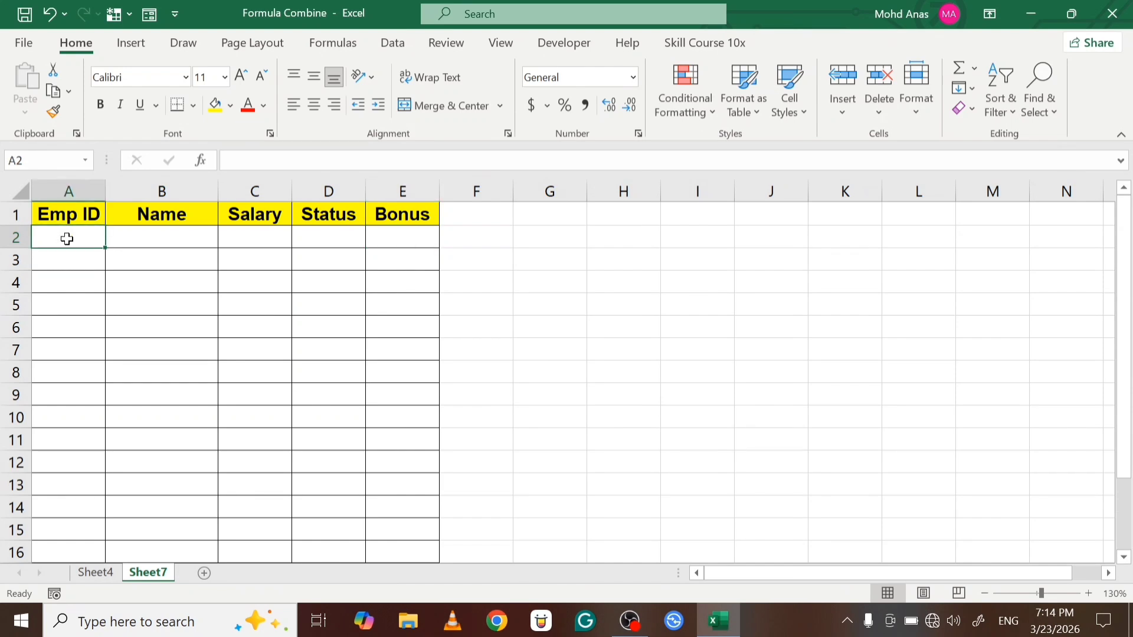
pyautogui.click(95, 572)
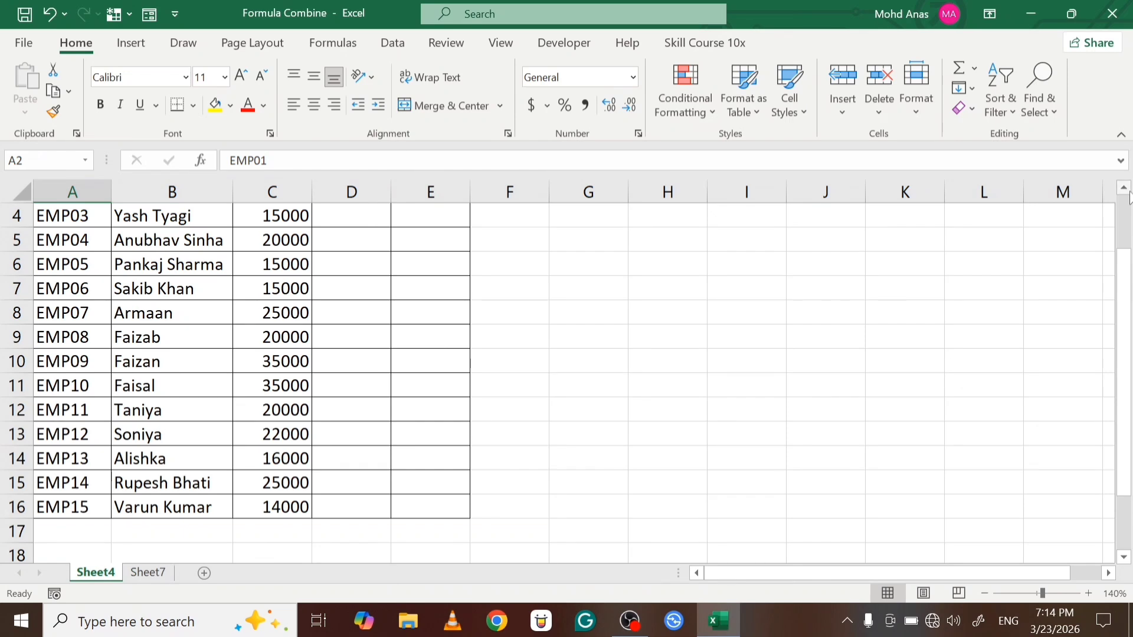
pyautogui.moveTo(1125, 252); pyautogui.dragTo(1126, 215)
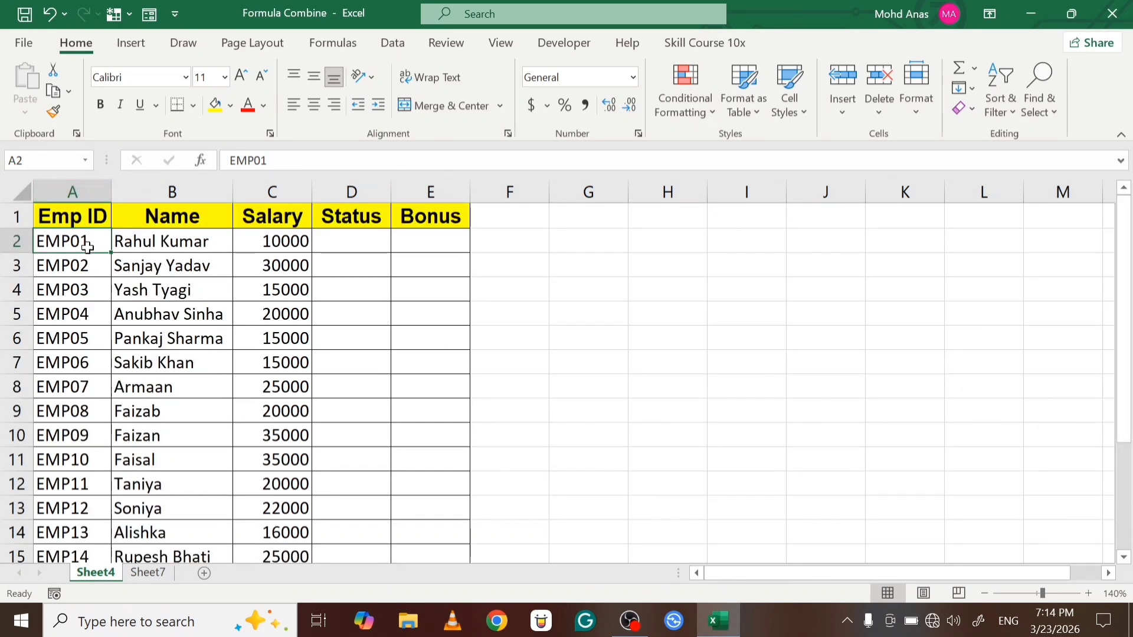
pyautogui.hotkey('ctrl', 'c')
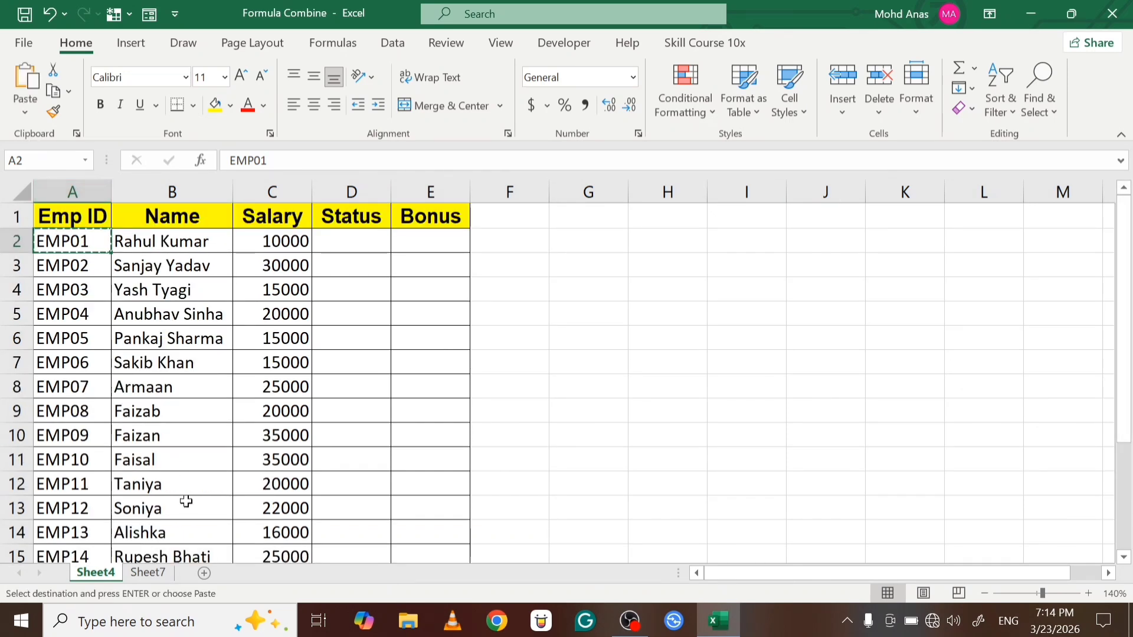
pyautogui.click(148, 573)
pyautogui.hotkey('ctrl', 'v')
pyautogui.press('Tab')
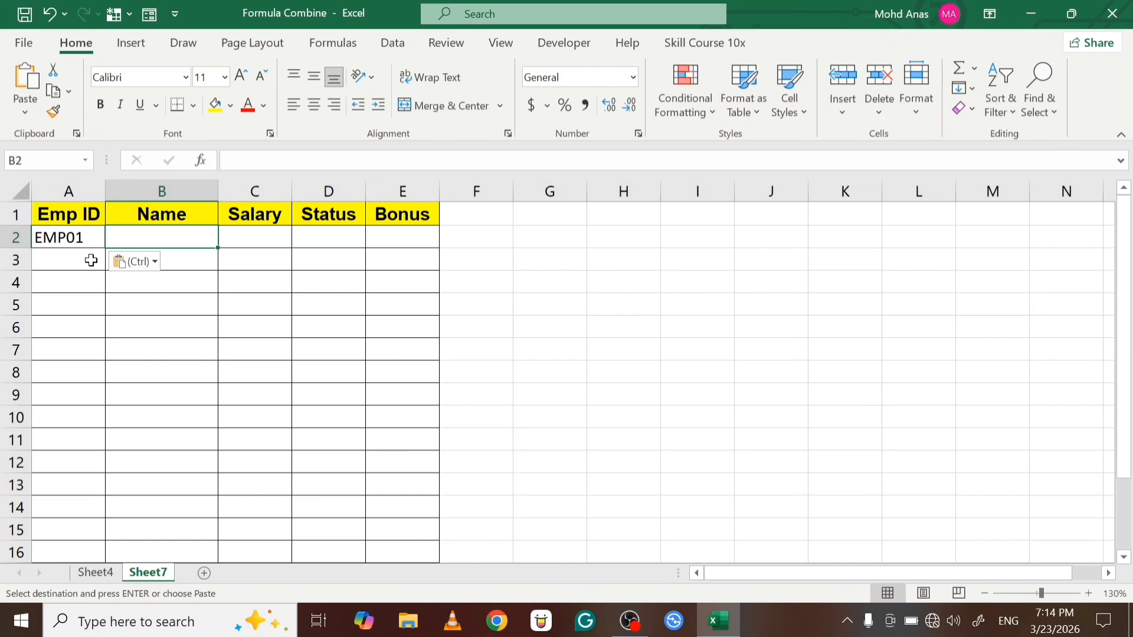
# - Begin an XLOOKUP formula in B2 of Sheet7 with A2 as lookup value and Sheet4!A1:A16 as lookup array
pyautogui.write('=xl')
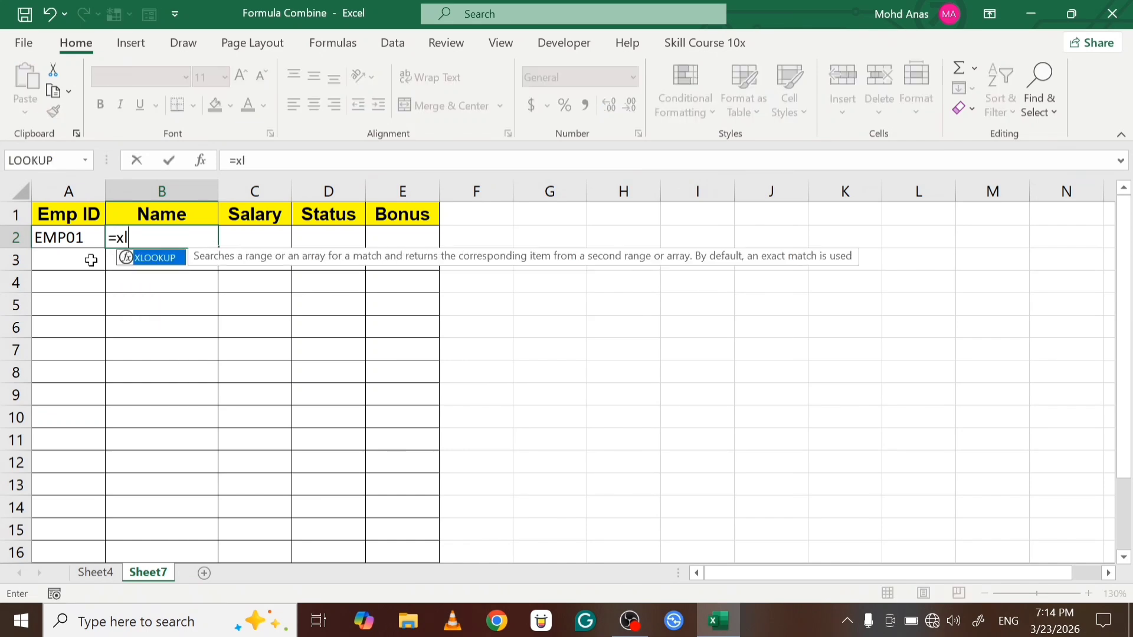
pyautogui.press('Tab')
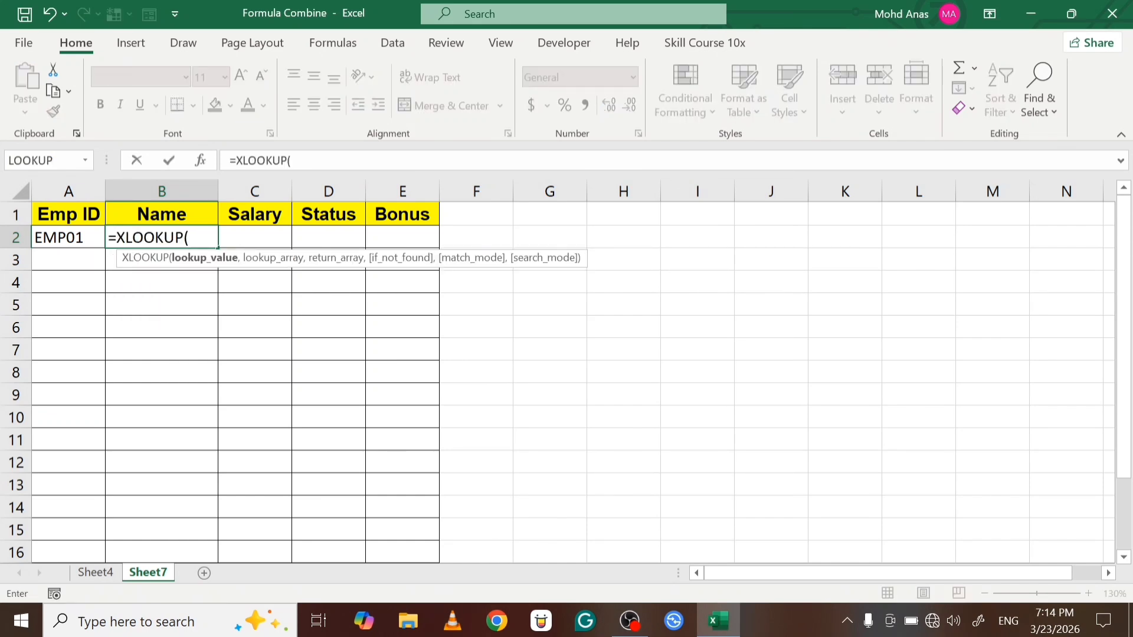
pyautogui.click(86, 238)
pyautogui.write(',')
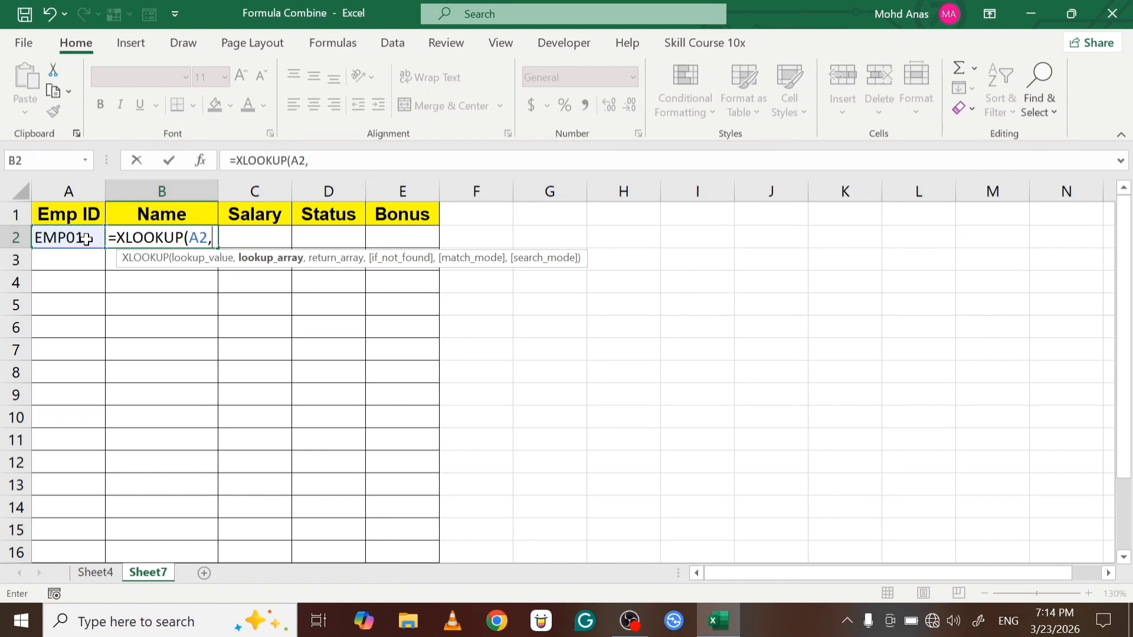
pyautogui.click(95, 572)
pyautogui.moveTo(64, 218); pyautogui.dragTo(72, 509)
pyautogui.write(',')
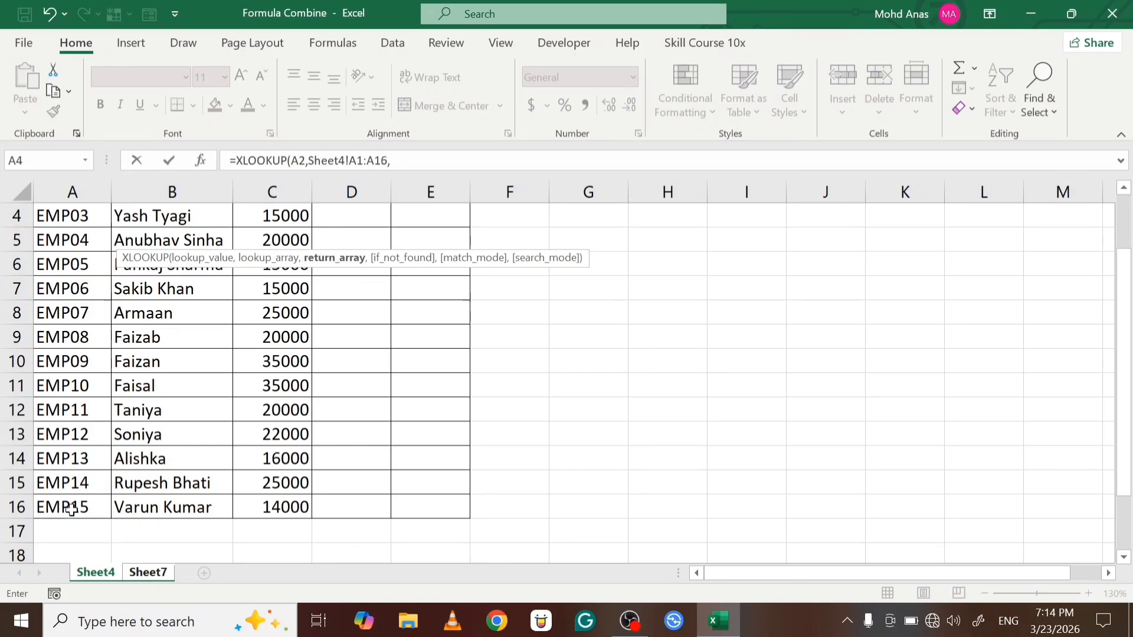
# - Complete the XLOOKUP with Sheet4!B1:B16 as return array, an empty not-found argument and exact match mode 0
pyautogui.moveTo(1130, 393); pyautogui.dragTo(1130, 339)
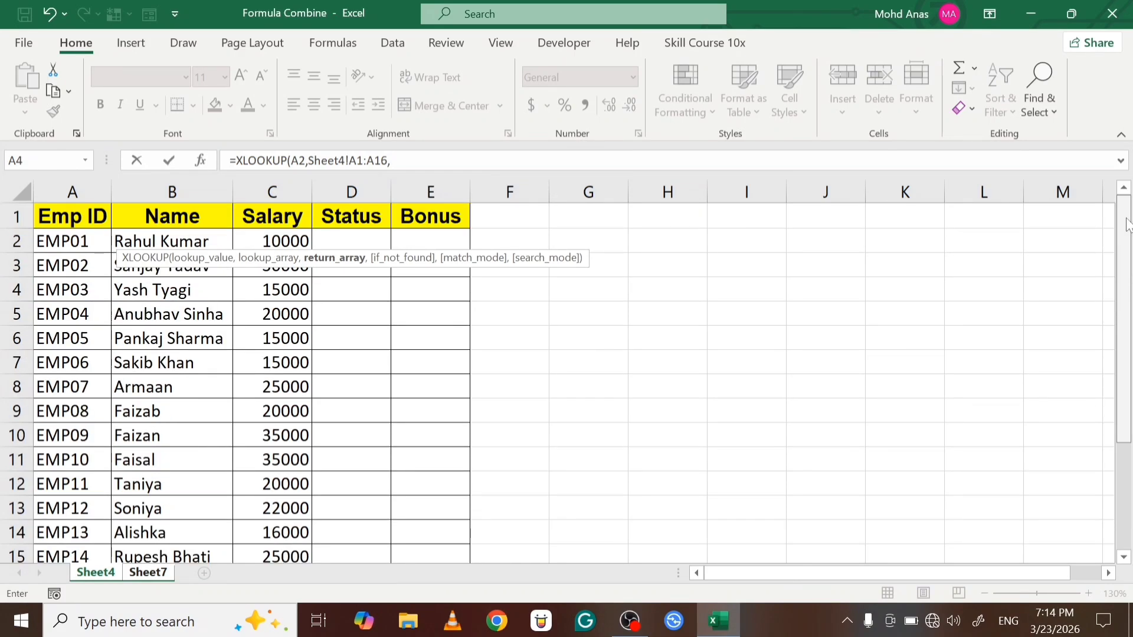
pyautogui.moveTo(211, 215); pyautogui.dragTo(163, 498)
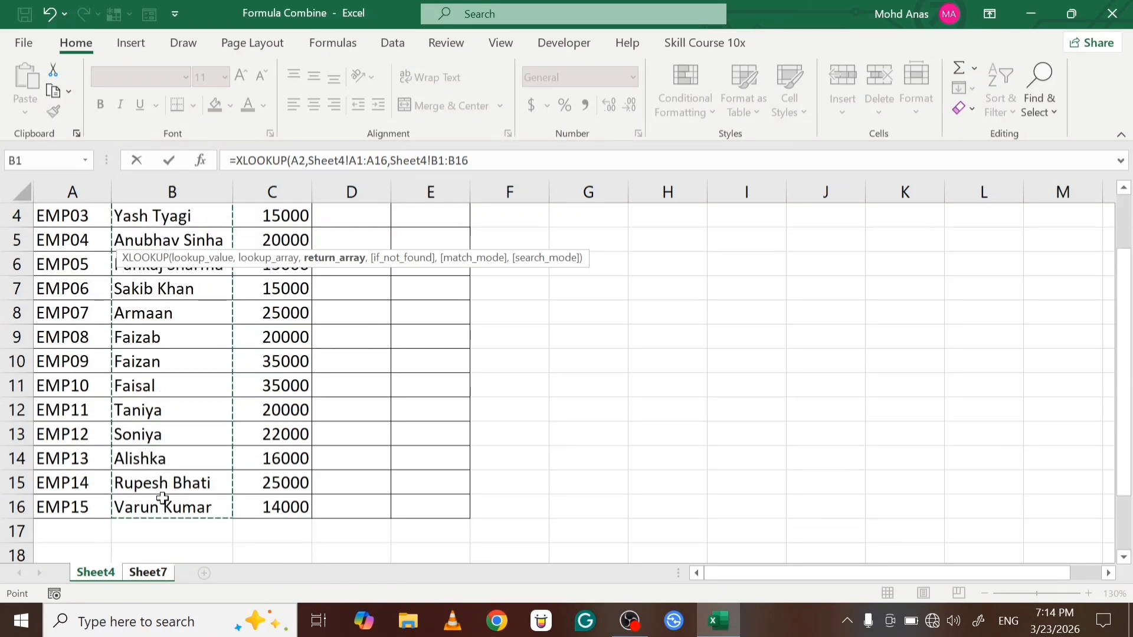
pyautogui.write(',')
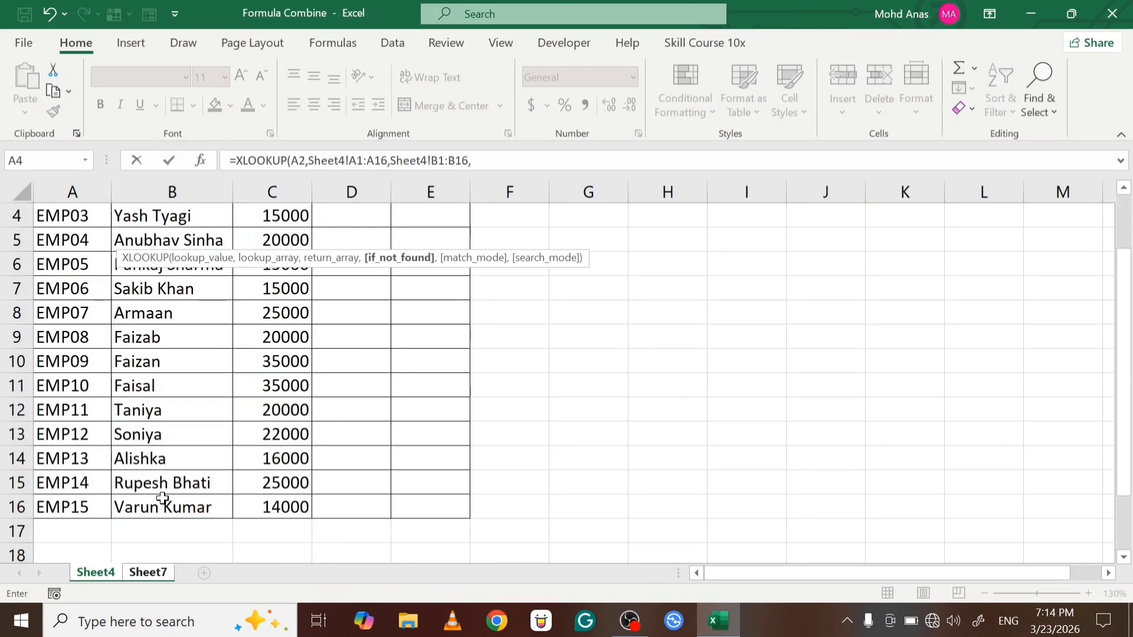
pyautogui.write(',')
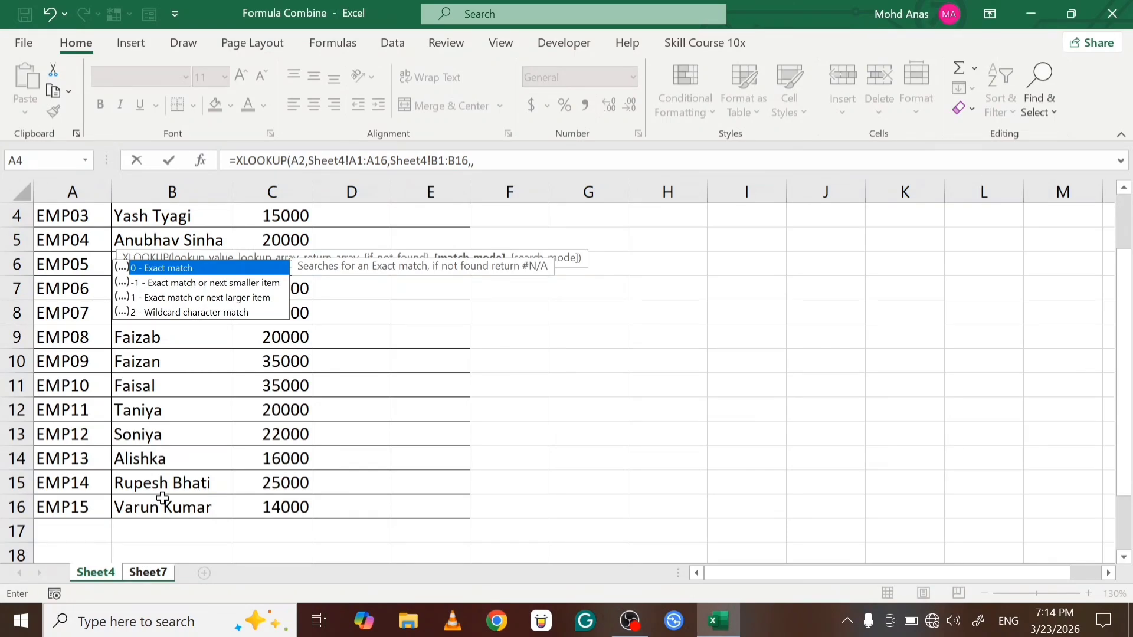
pyautogui.write('0')
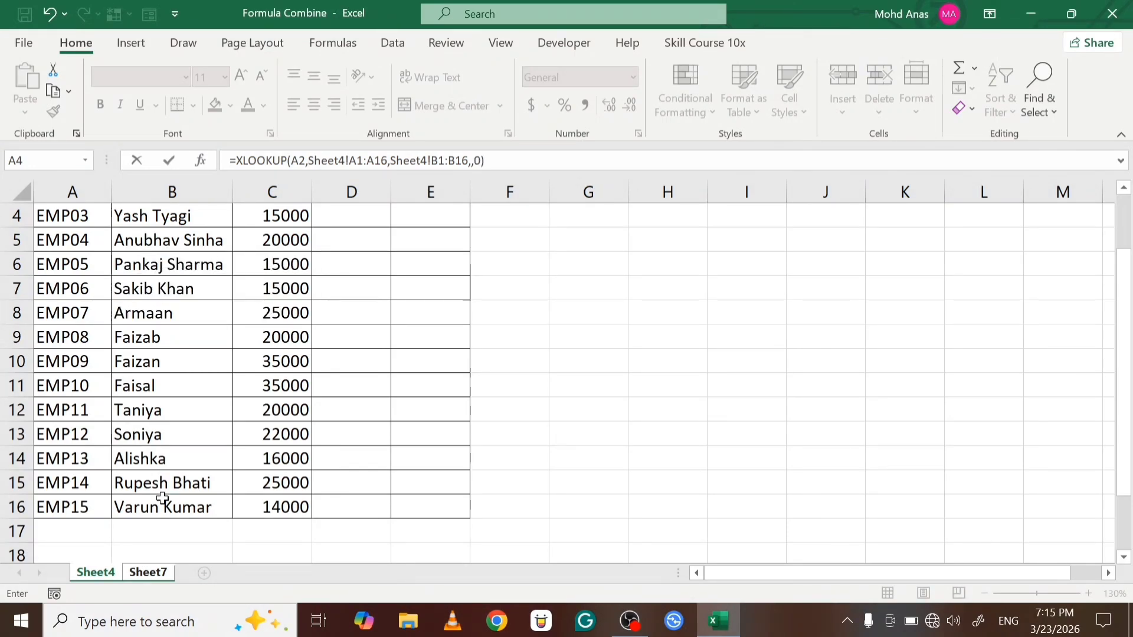
pyautogui.press('Return')
# - Fill the XLOOKUP formula from B2 down the Name column to B16
pyautogui.click(176, 239)
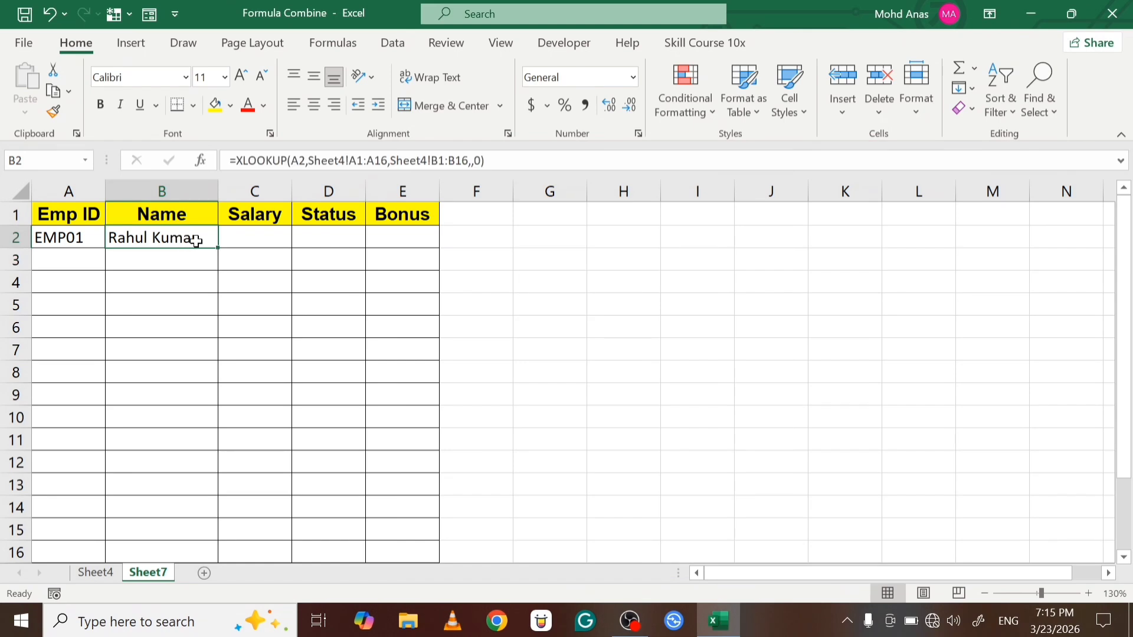
pyautogui.moveTo(218, 247); pyautogui.dragTo(187, 470)
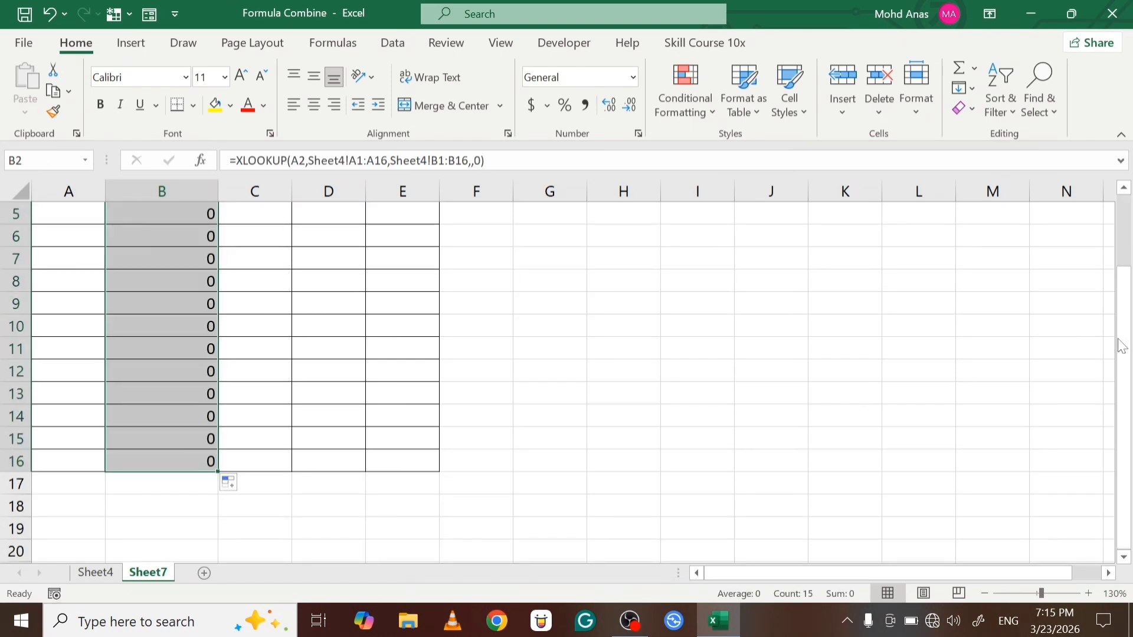
pyautogui.moveTo(1123, 346); pyautogui.dragTo(1124, 274)
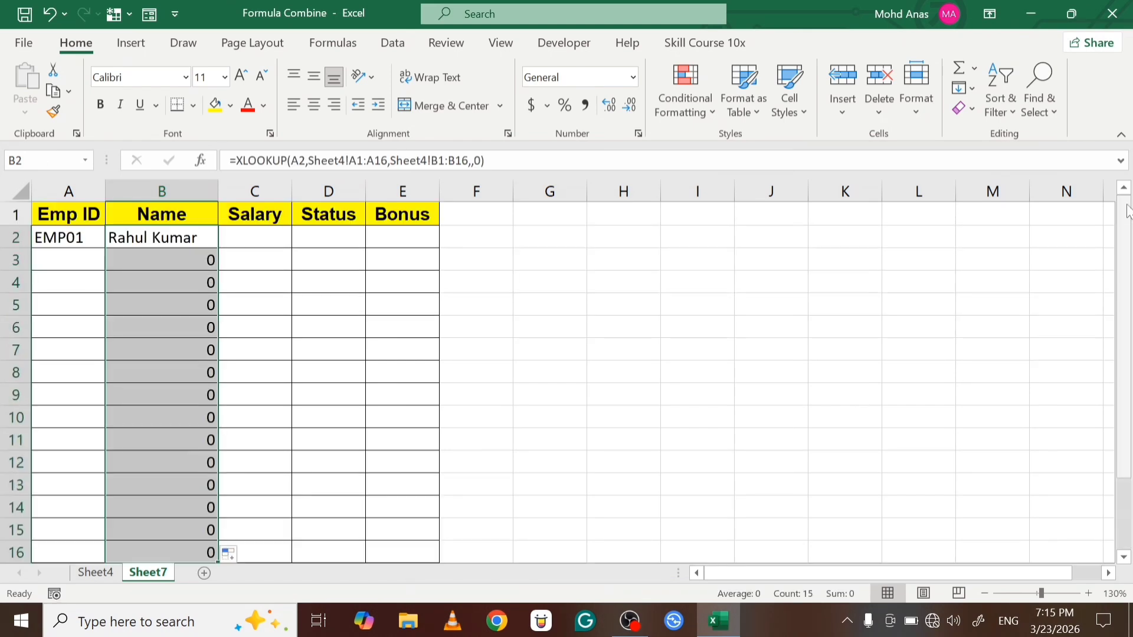
# - Enter the next sequential employee ID in A3 and fill the ID series down to A16
pyautogui.click(66, 254)
pyautogui.write('EMP02')
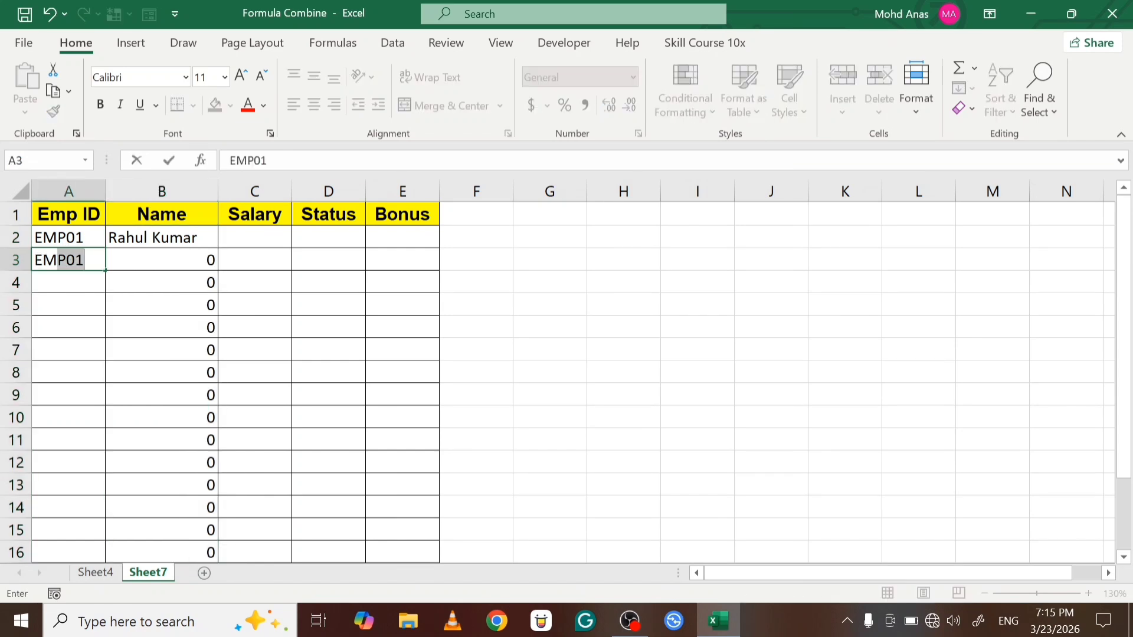
pyautogui.press('Tab')
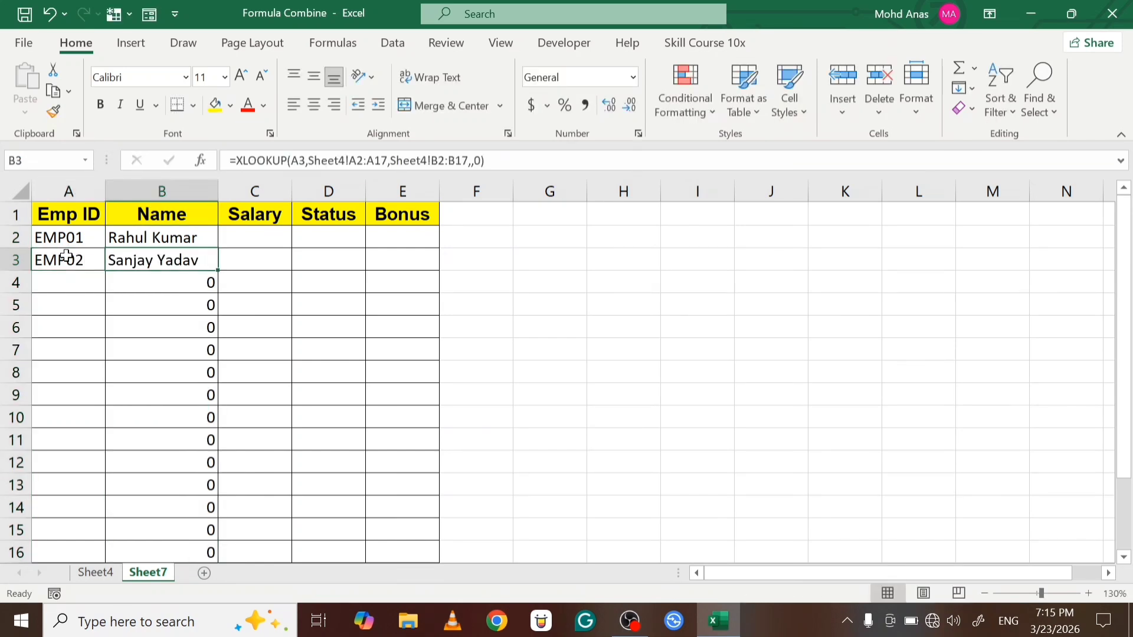
pyautogui.click(65, 258)
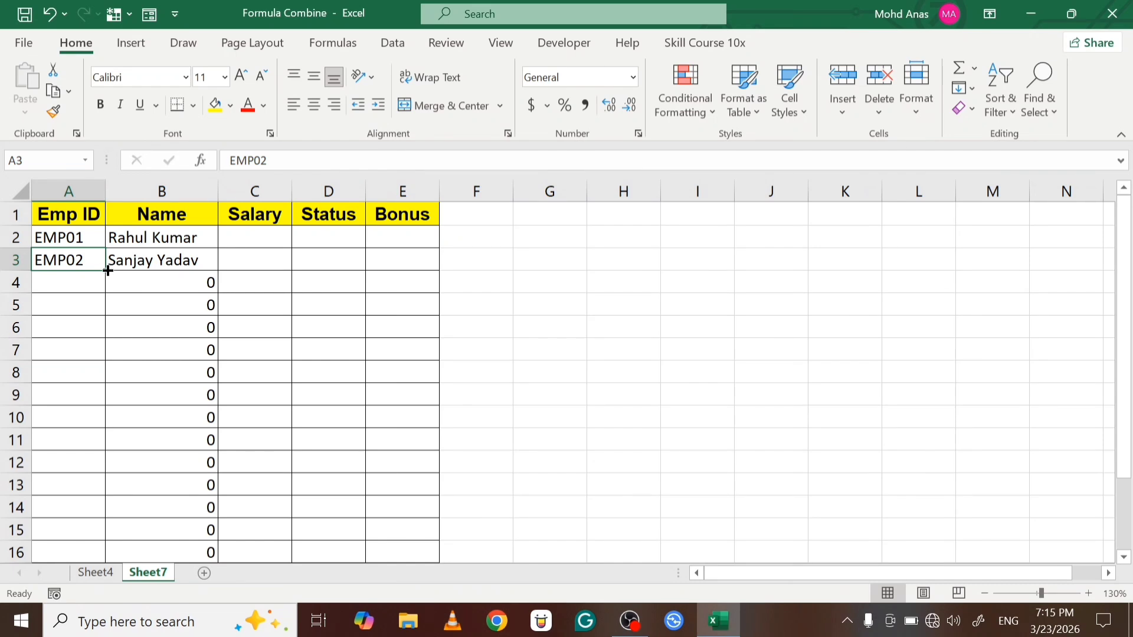
pyautogui.moveTo(106, 268); pyautogui.dragTo(84, 476)
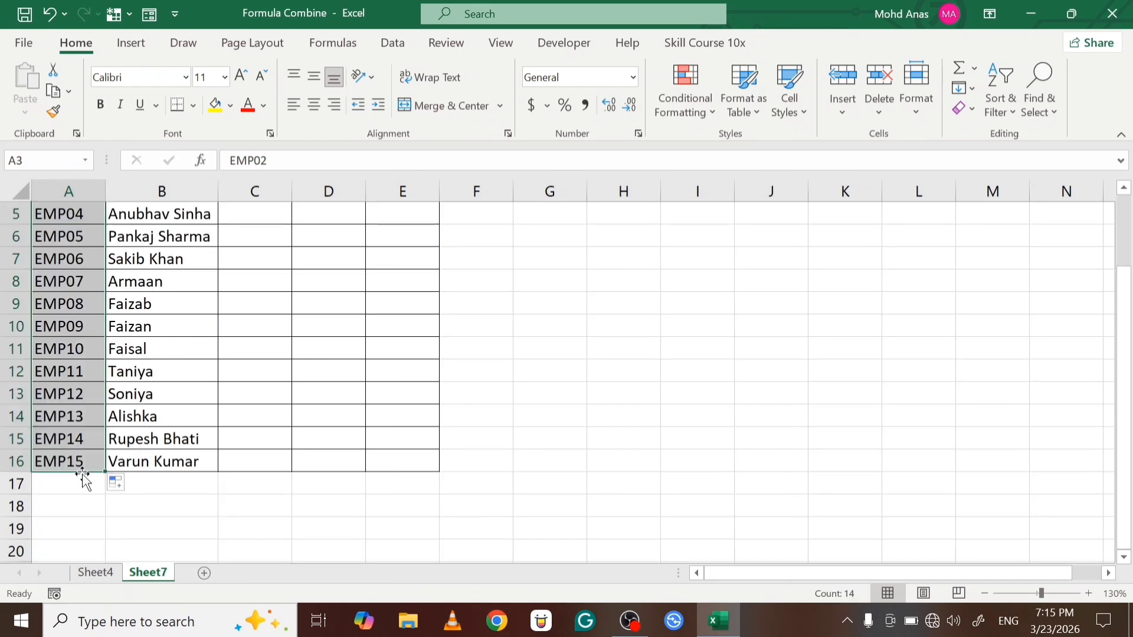
pyautogui.moveTo(1124, 304); pyautogui.dragTo(1121, 201)
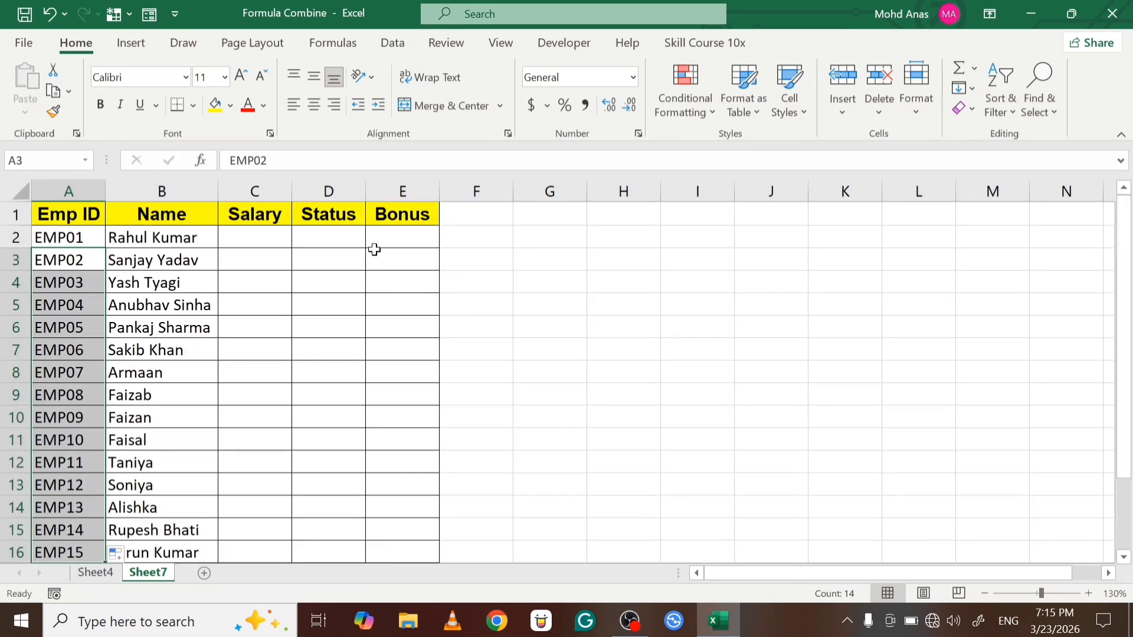
# - Generate random salaries with =RANDBETWEEN(10000,100000) in C2 and fill the formula down to C16
pyautogui.click(252, 248)
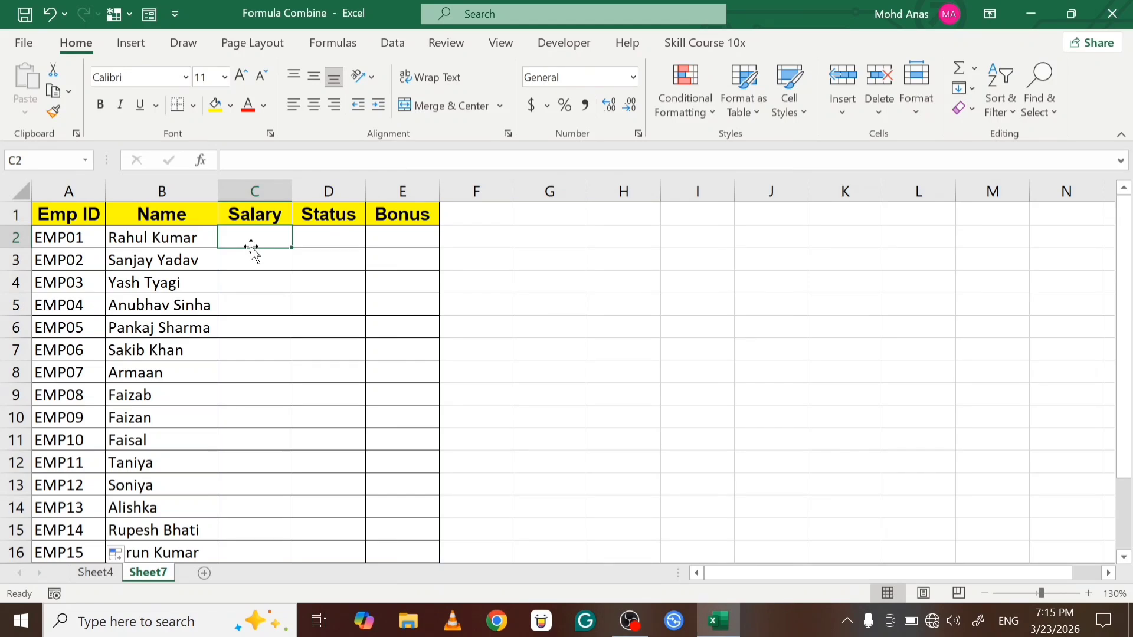
pyautogui.write('=RAND(')
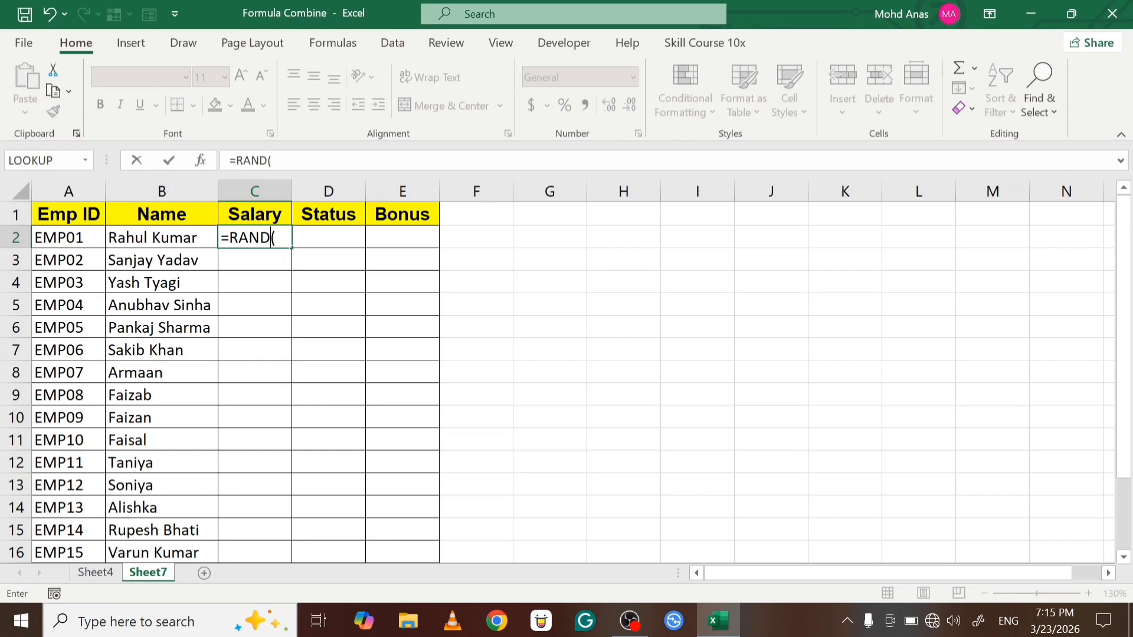
pyautogui.press('BackSpace')
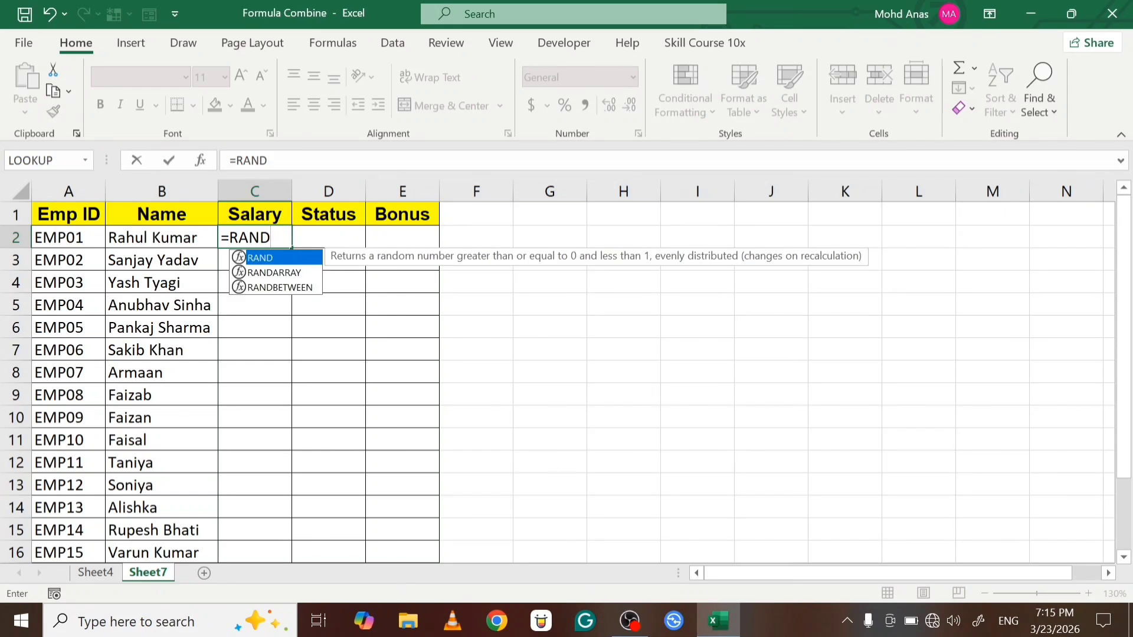
pyautogui.press('Down')
pyautogui.press('Down')
pyautogui.press('Tab')
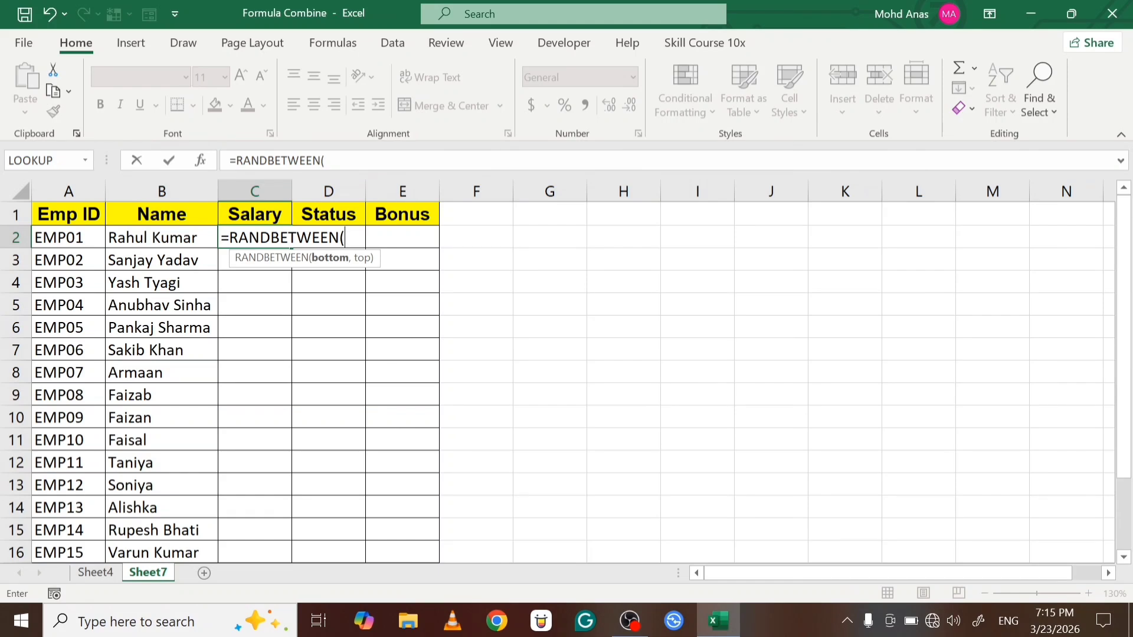
pyautogui.write('10000,')
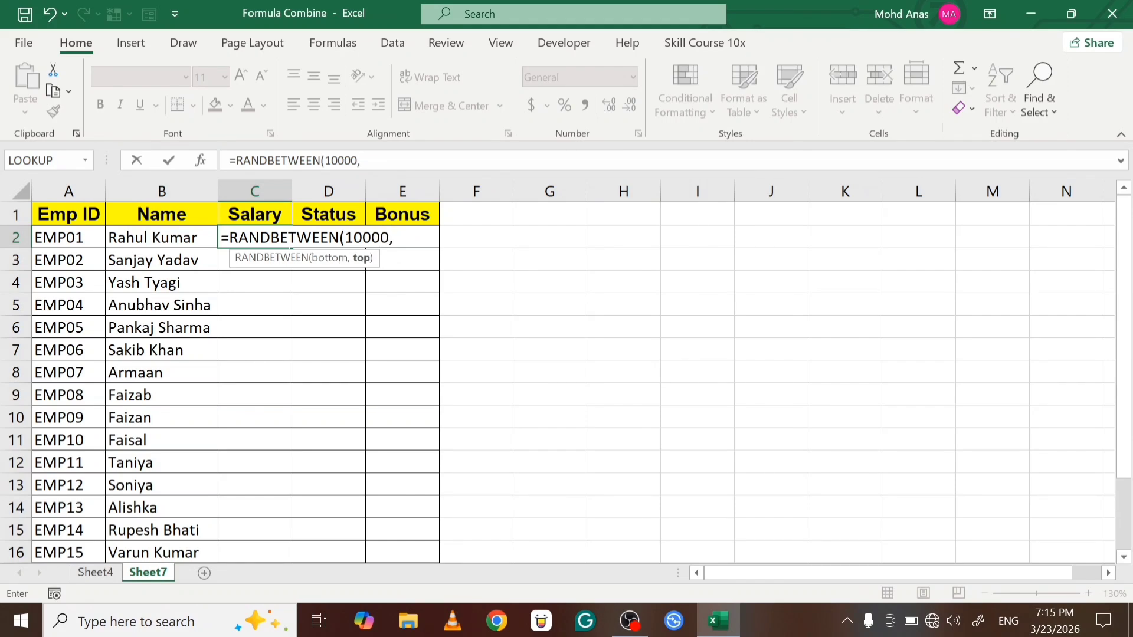
pyautogui.write('10000')
pyautogui.write('0)')
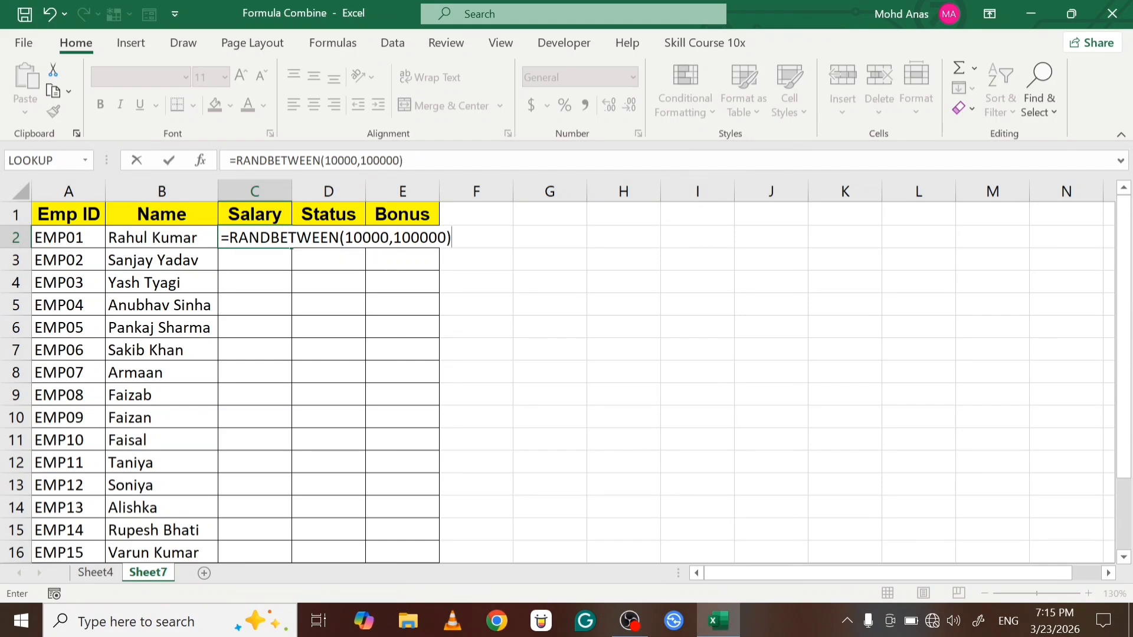
pyautogui.hotkey('ctrl', 'Return')
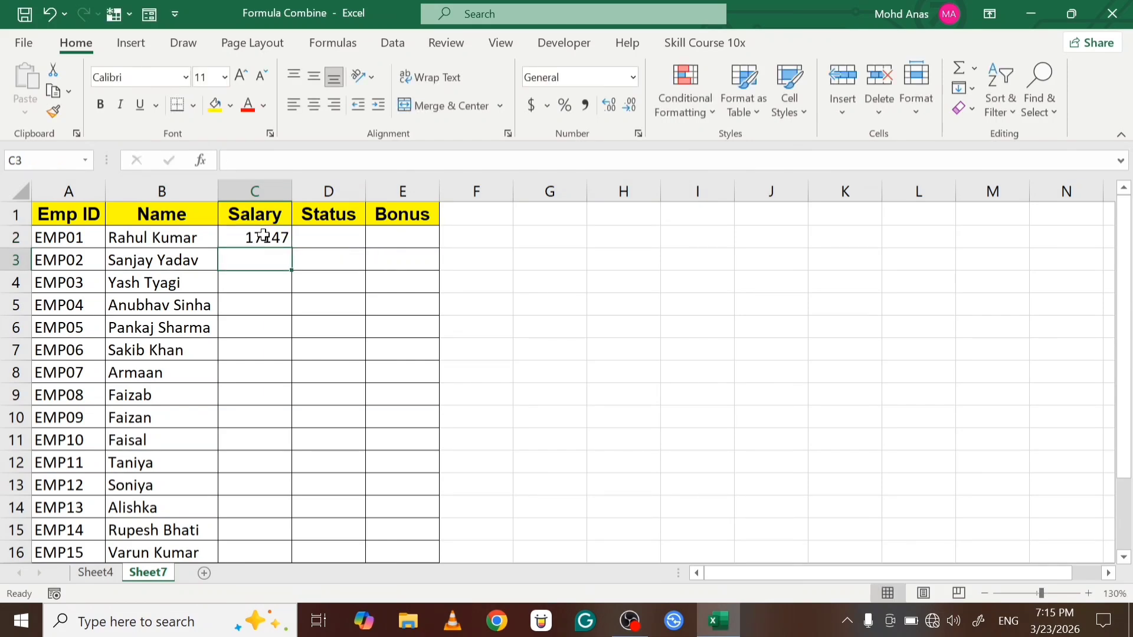
pyautogui.moveTo(292, 249); pyautogui.dragTo(260, 464)
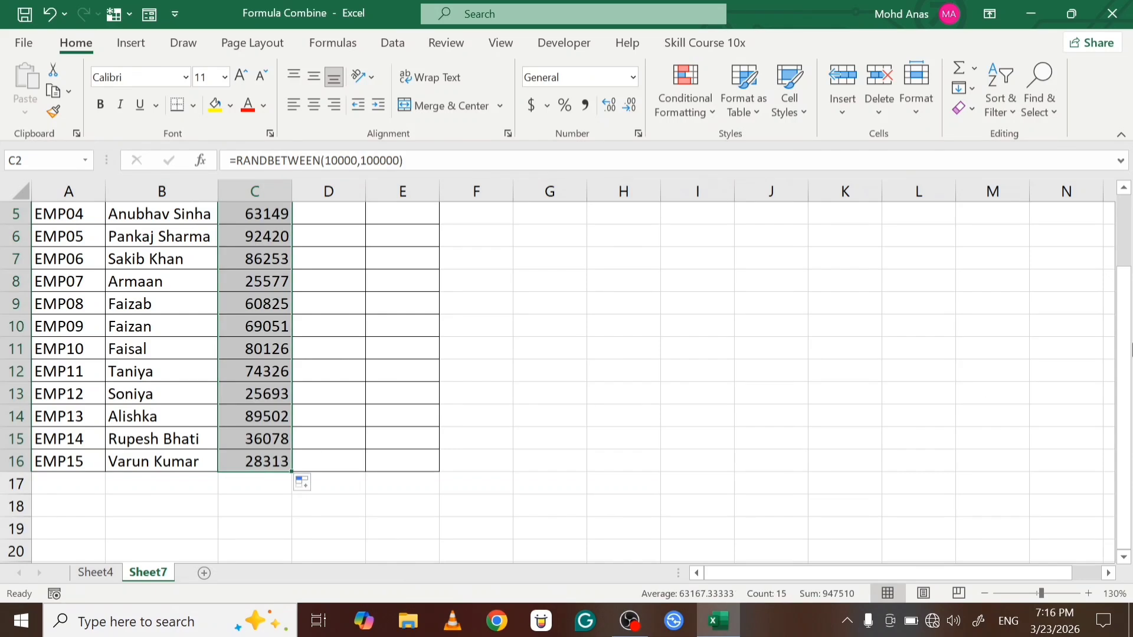
pyautogui.moveTo(1127, 349); pyautogui.dragTo(1127, 340)
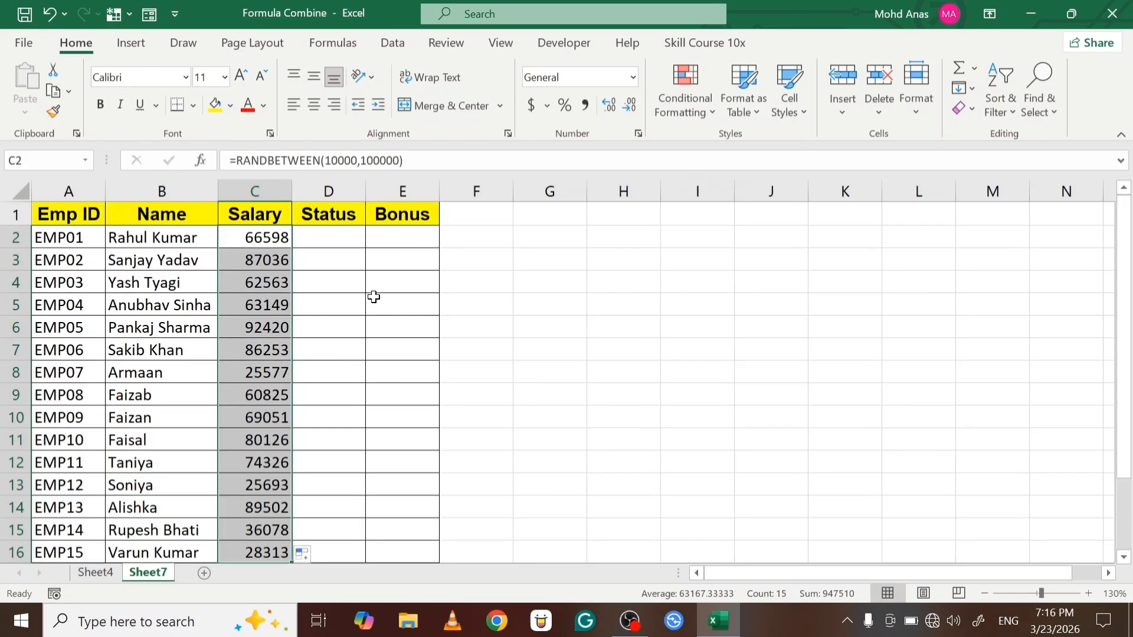
# - Enter the trial letter T in D2 to trigger a salary recalculation, and clear the cell
pyautogui.click(334, 236)
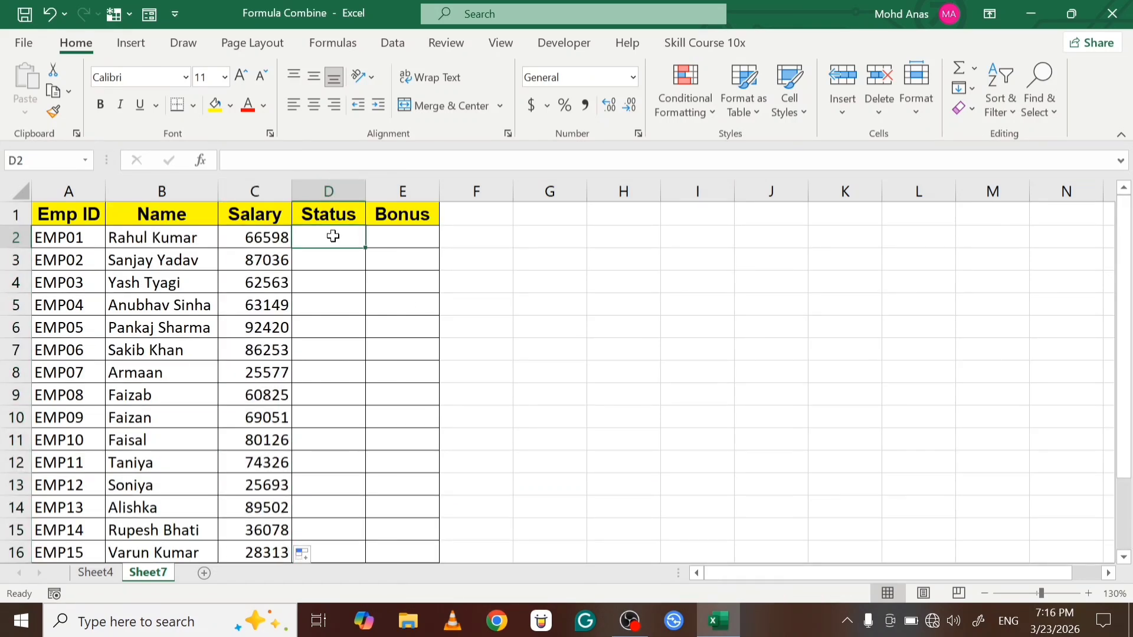
pyautogui.write('T')
pyautogui.press('Tab')
pyautogui.click(334, 236)
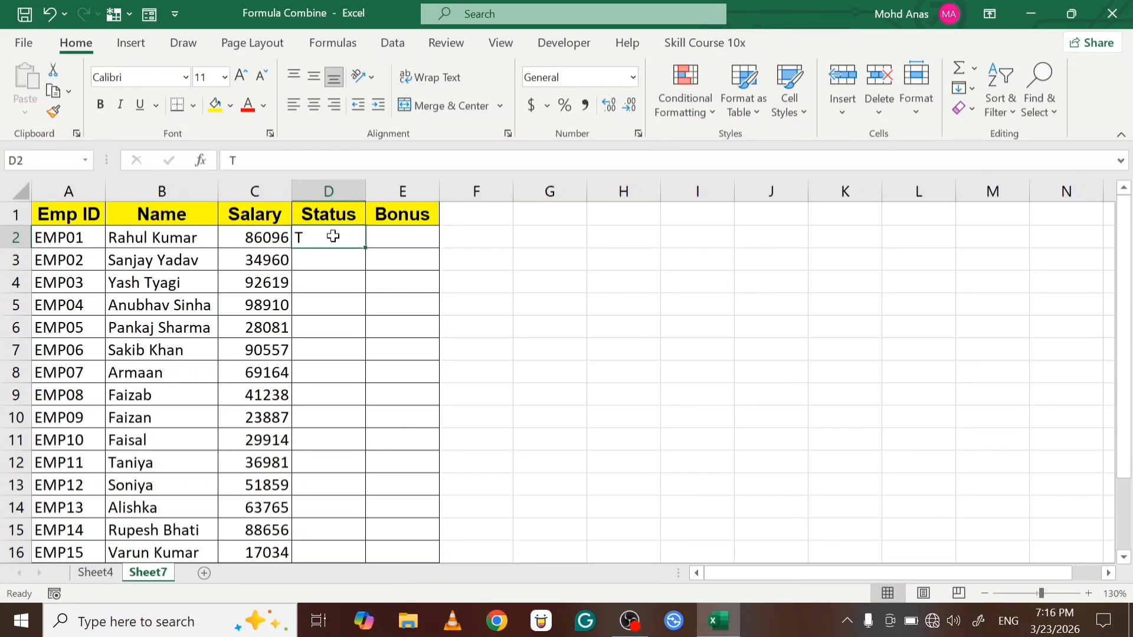
pyautogui.press('Delete')
# - Replace the RANDBETWEEN formulas in C2:C16 with fixed salaries by copying the range and pasting it over itself as values
pyautogui.press('Left')
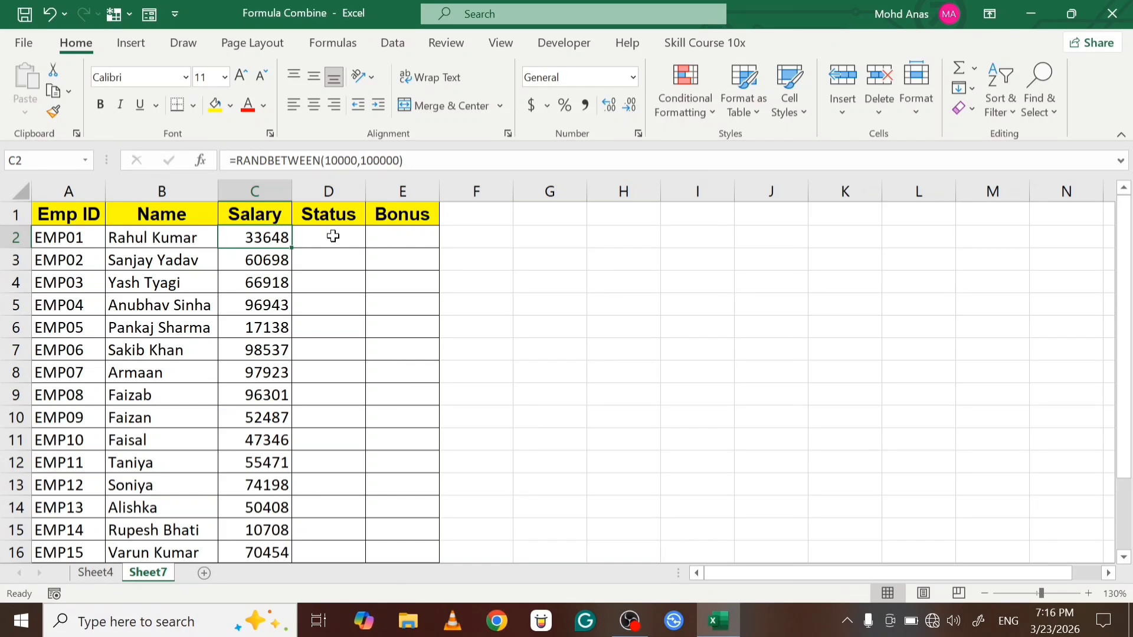
pyautogui.hotkey('shift', 'Down')
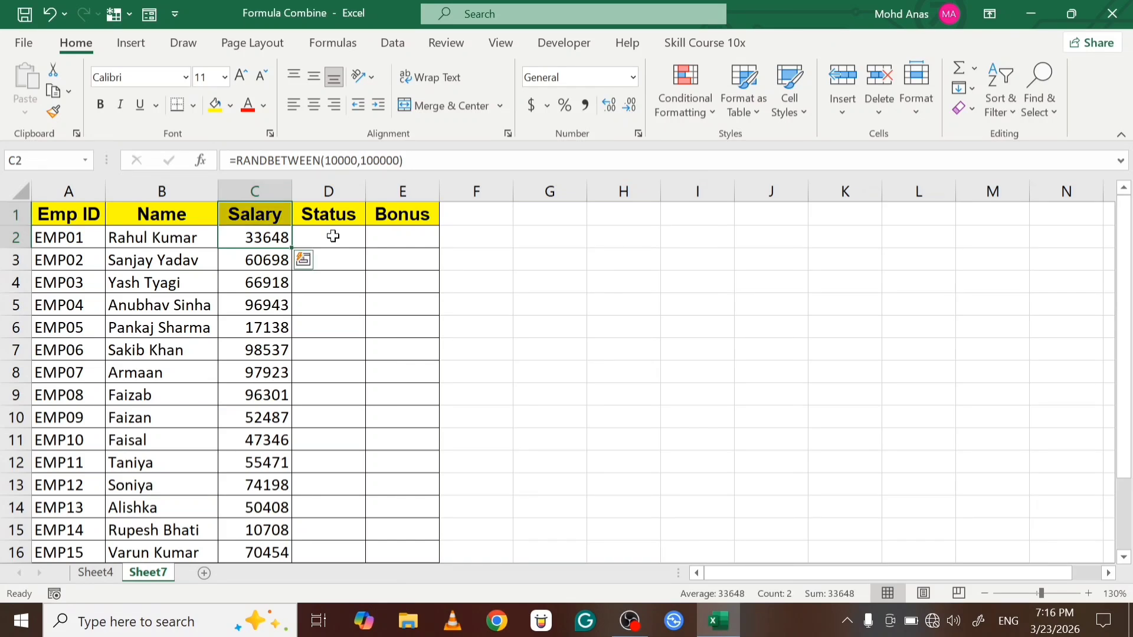
pyautogui.hotkey('ctrl', 'shift', 'Down')
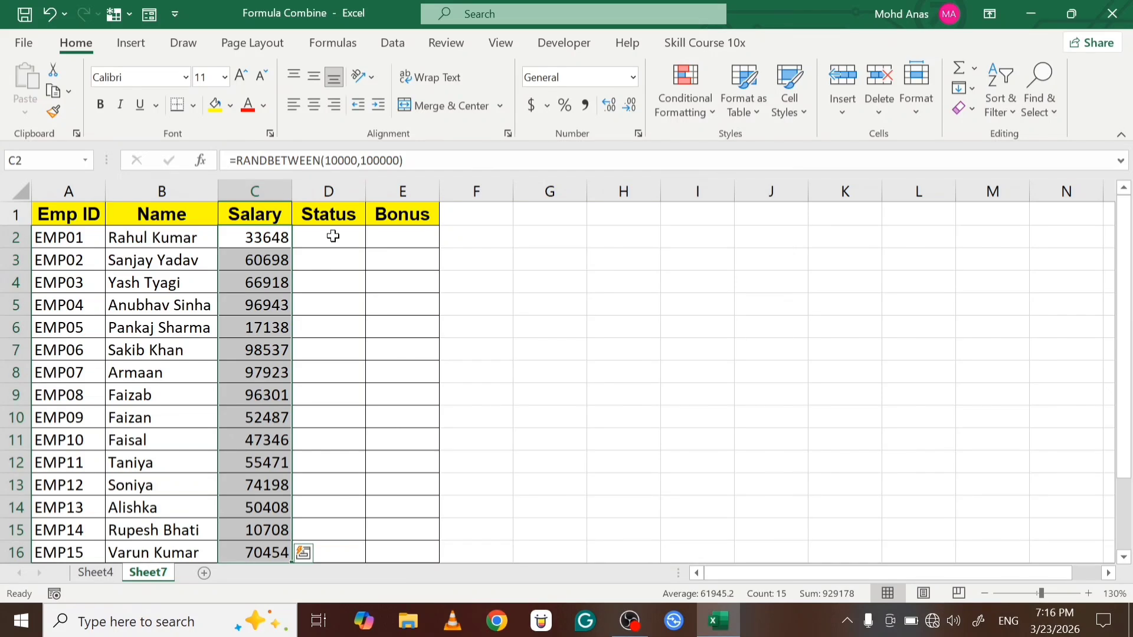
pyautogui.hotkey('ctrl', 'c')
pyautogui.hotkey('ctrl', 'alt', 'v')
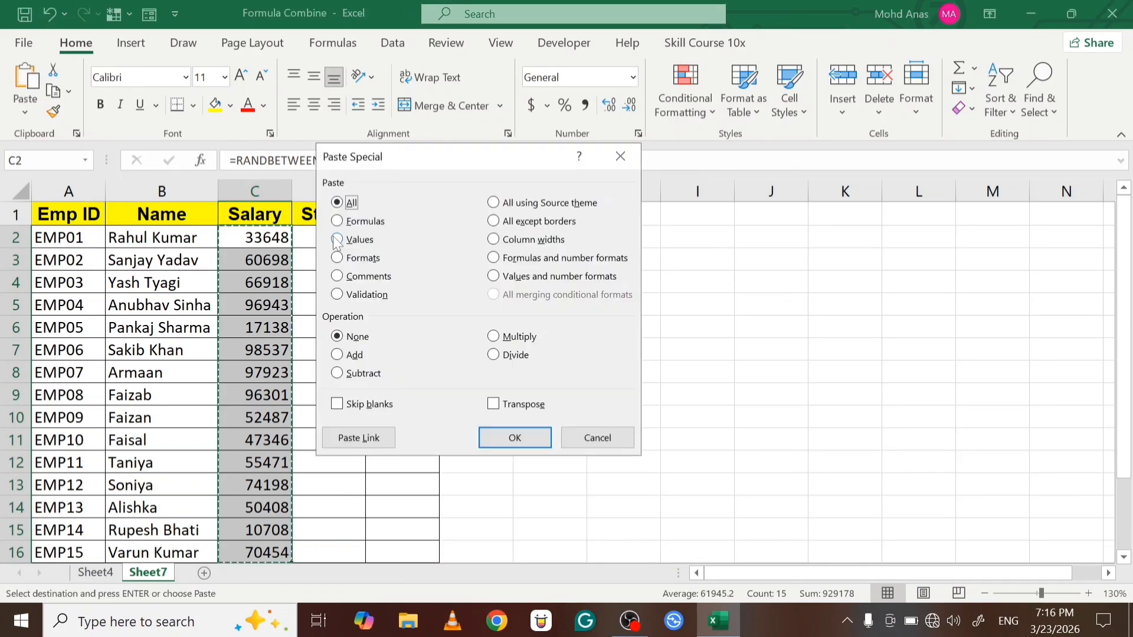
pyautogui.click(337, 240)
pyautogui.click(508, 435)
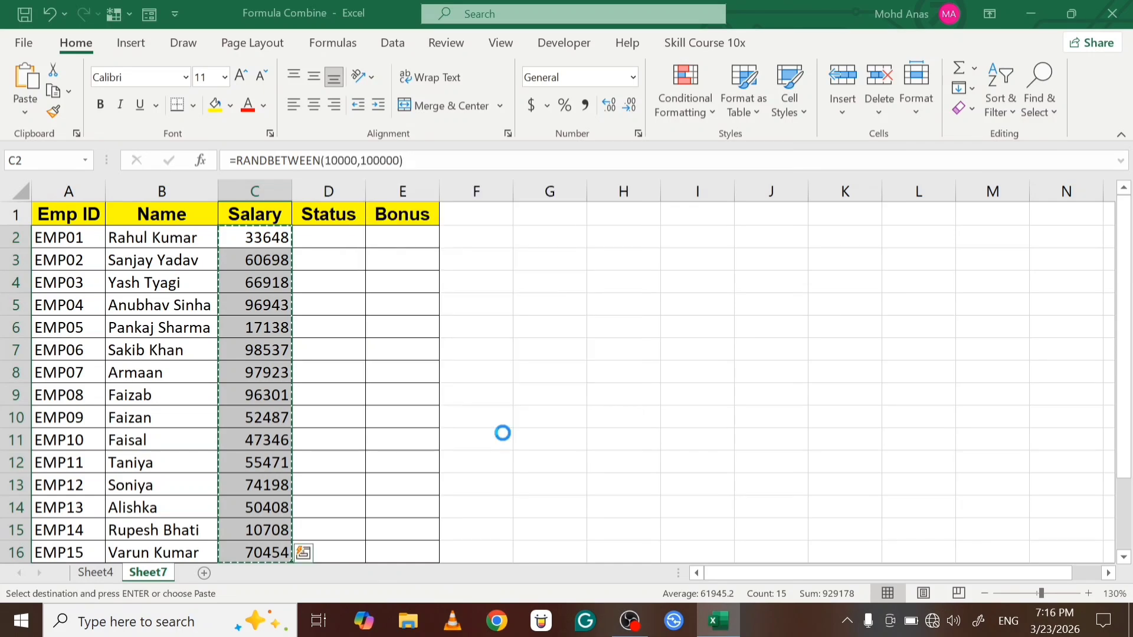
pyautogui.press('Escape')
# - Test the fixed salaries with a trial letter T in D2 and remove it
pyautogui.click(334, 244)
pyautogui.write('T')
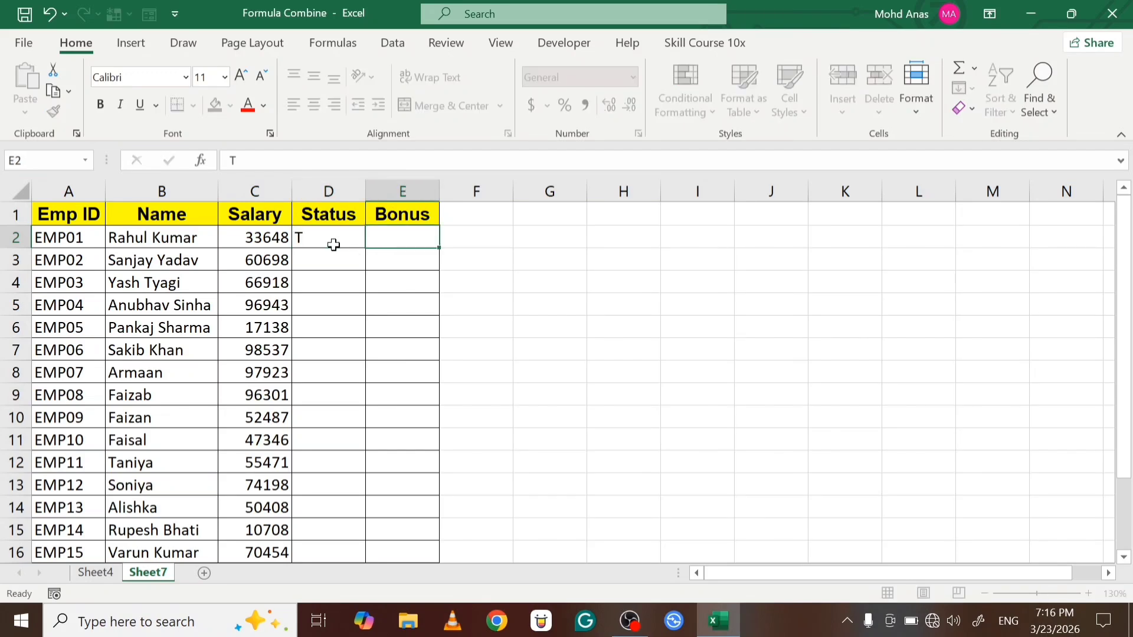
pyautogui.press('Escape')
pyautogui.press('Right')
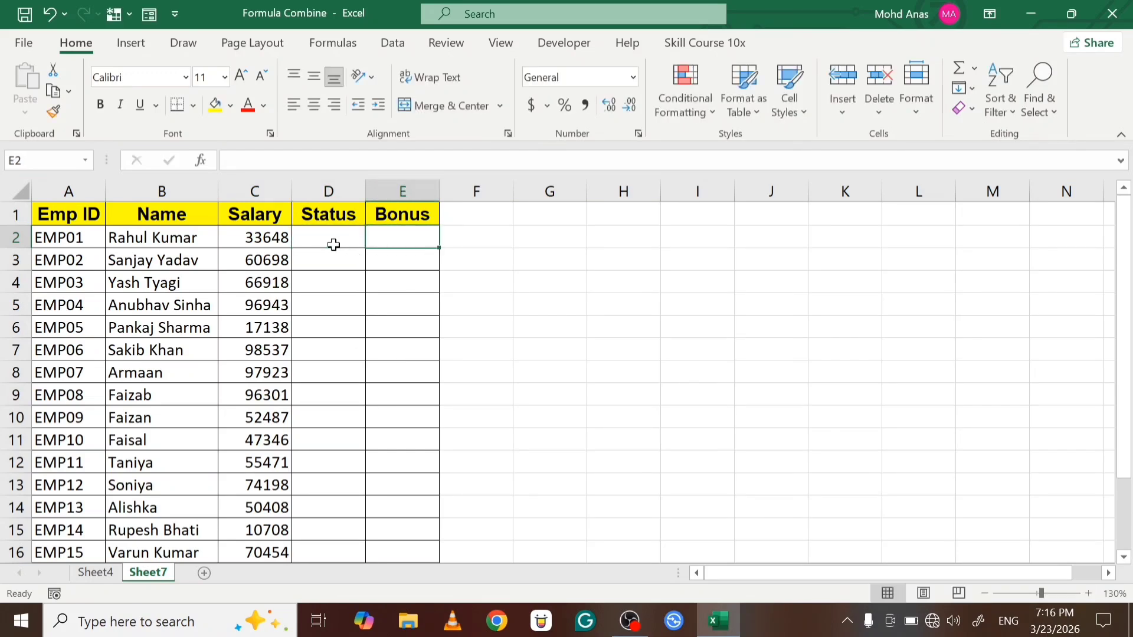
pyautogui.press('Left')
pyautogui.press('Left')
pyautogui.press('Left')
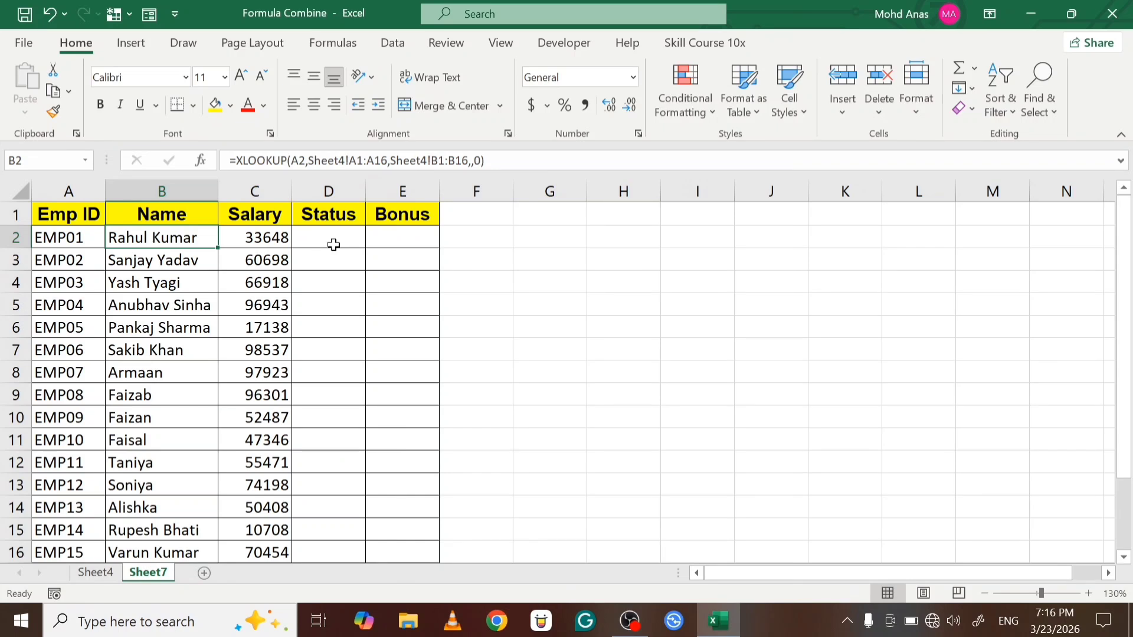
# - Enter =IF(C2>=50000,"High","Low") in D2 and fill the formula down the Status column to D16
pyautogui.press('Right')
pyautogui.press('Right')
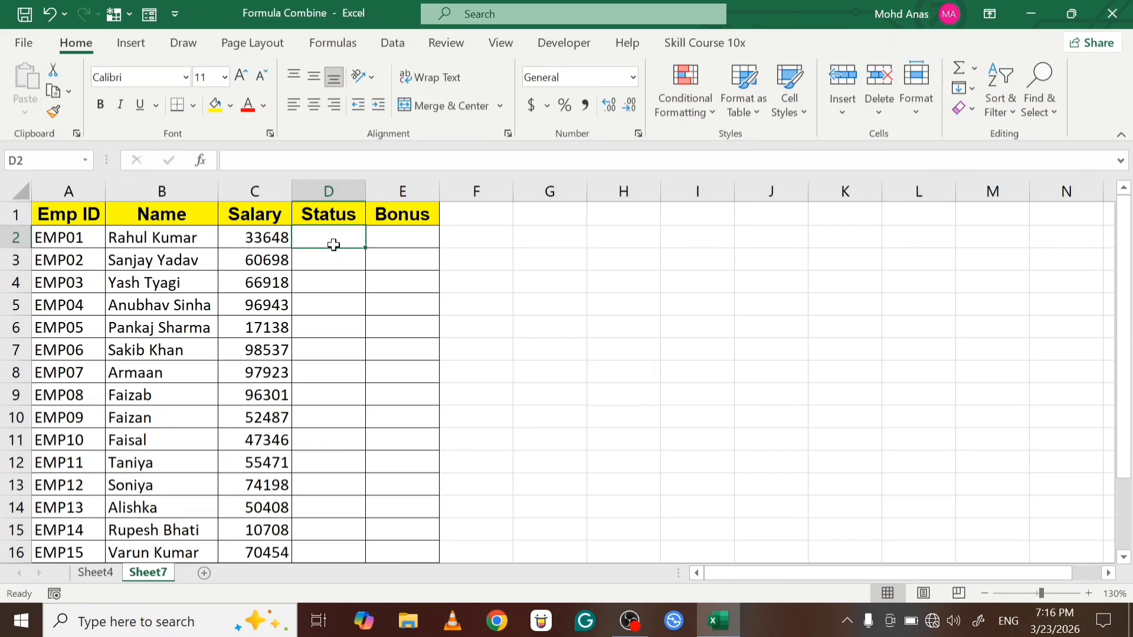
pyautogui.write('=IF(')
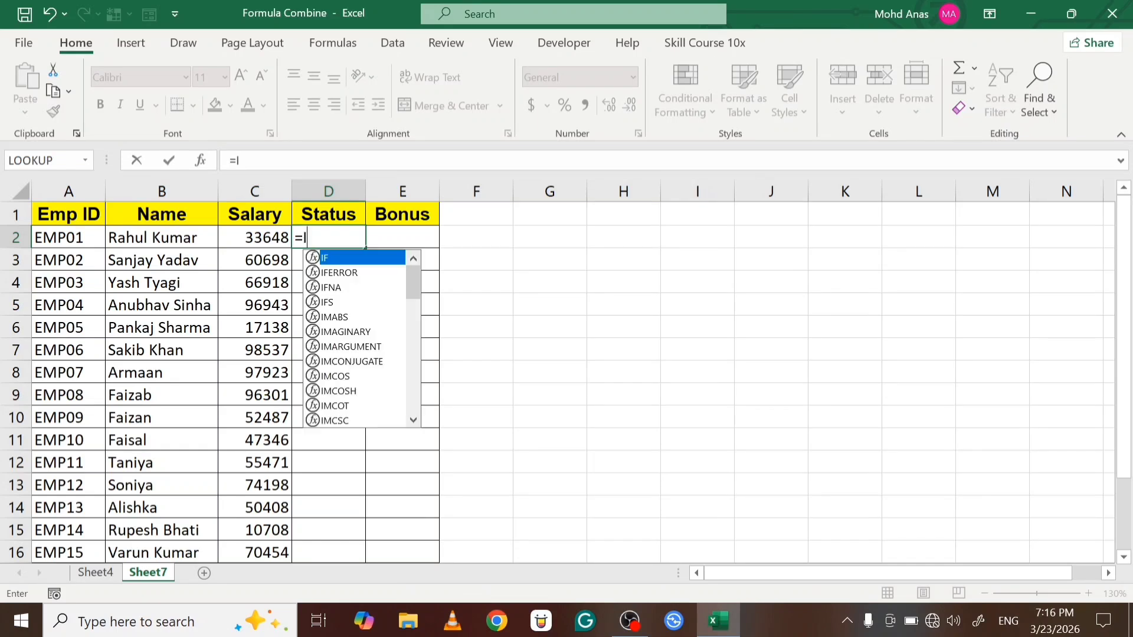
pyautogui.click(247, 237)
pyautogui.write('>')
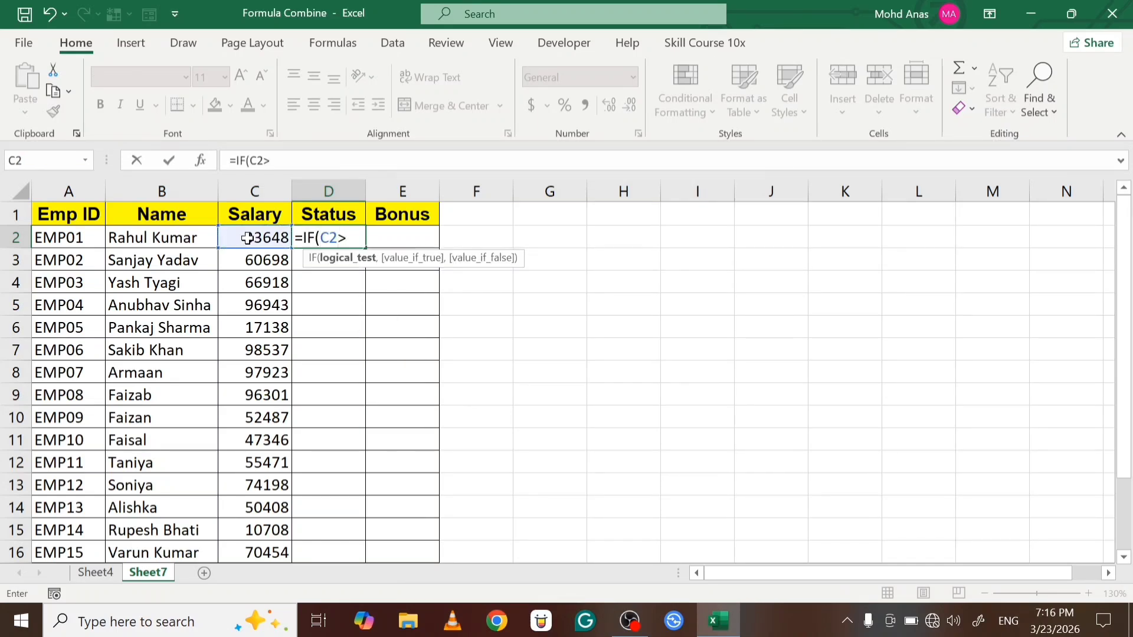
pyautogui.write('=50000')
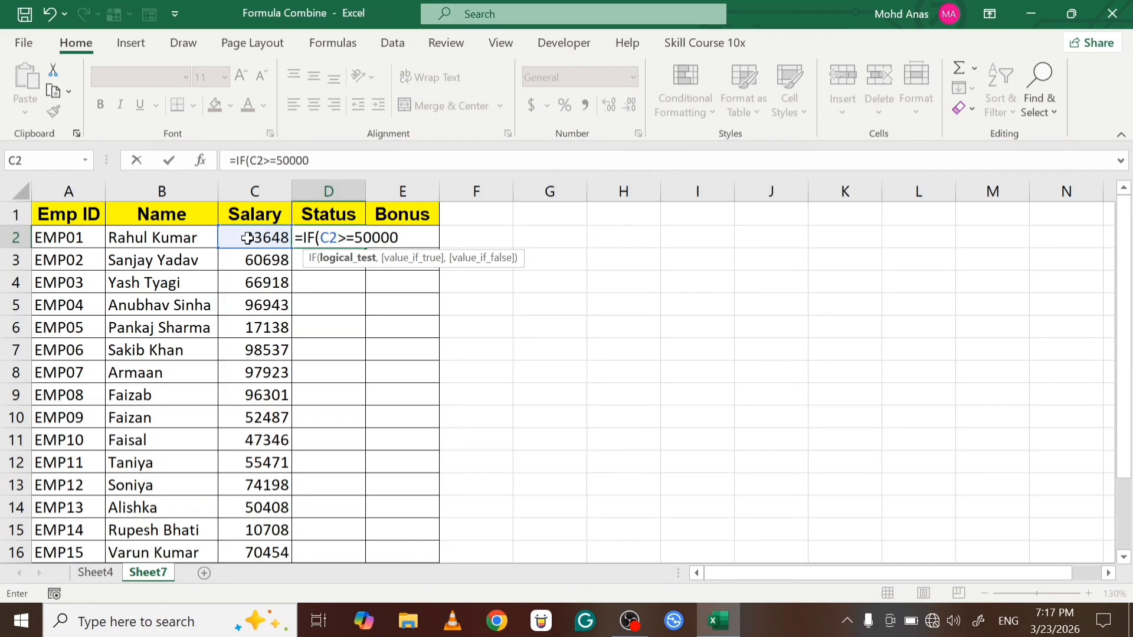
pyautogui.write(',"')
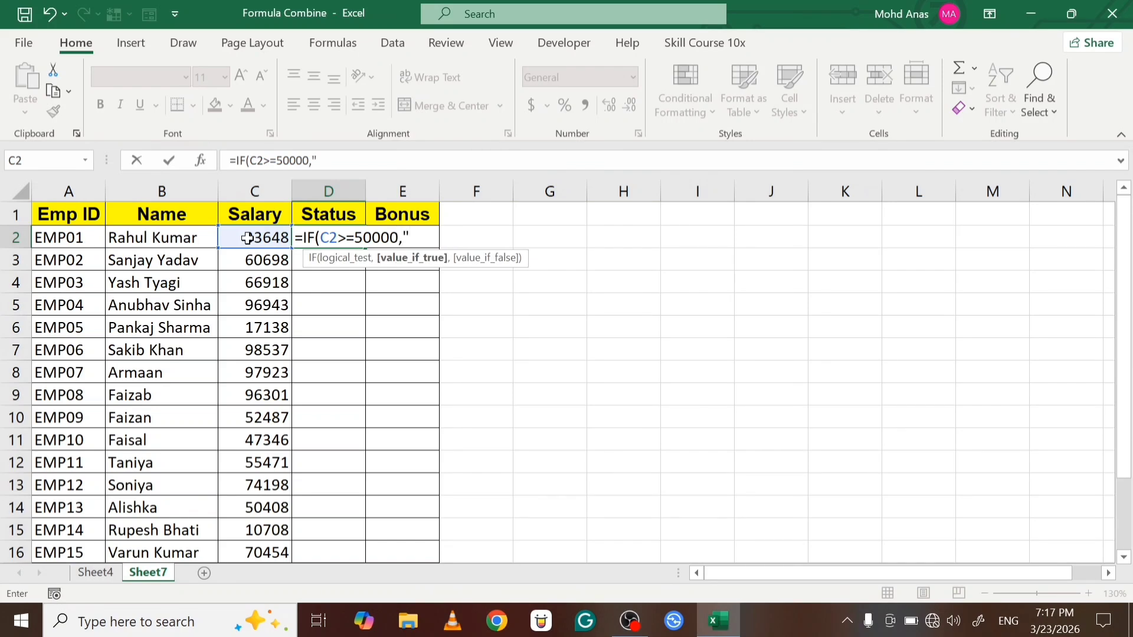
pyautogui.write('High",')
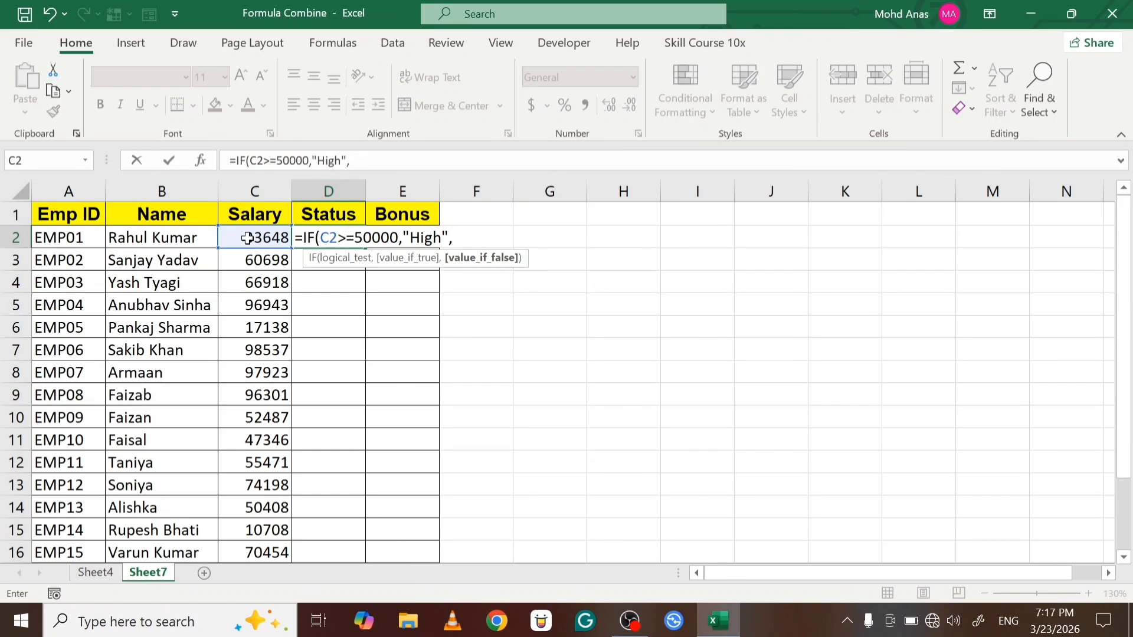
pyautogui.write('"Low")')
pyautogui.press('Return')
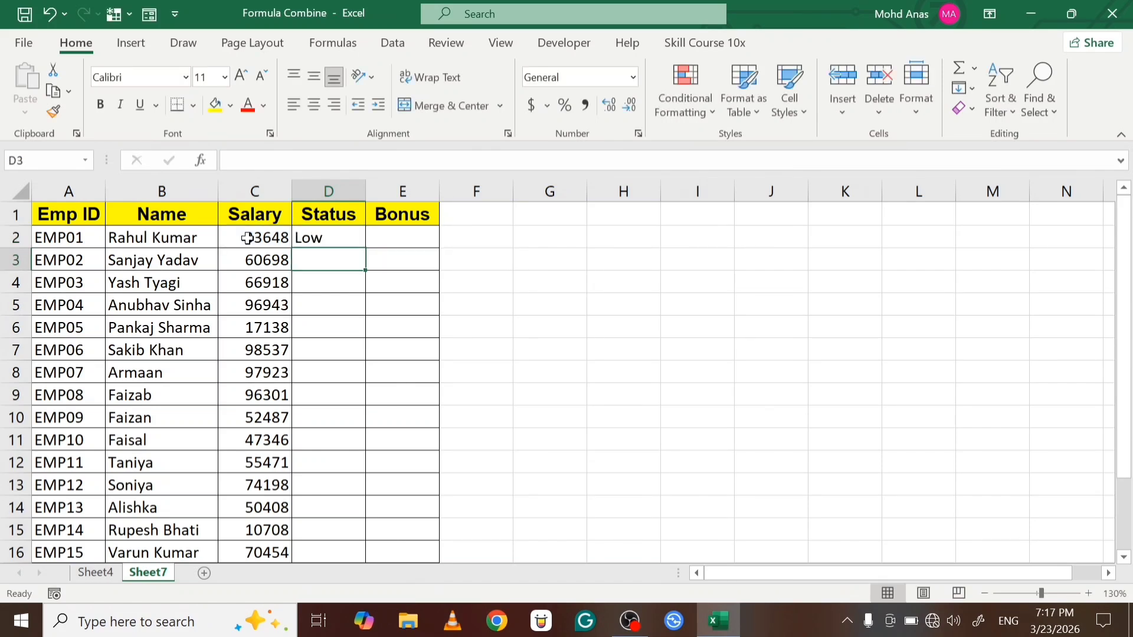
pyautogui.click(330, 237)
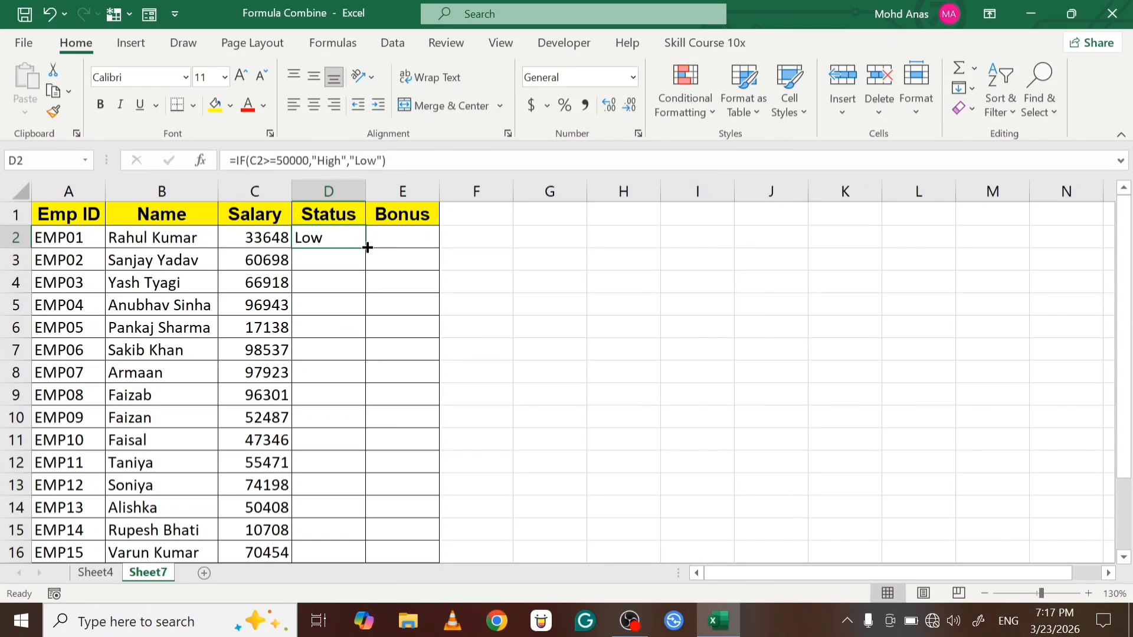
pyautogui.doubleClick(365, 247)
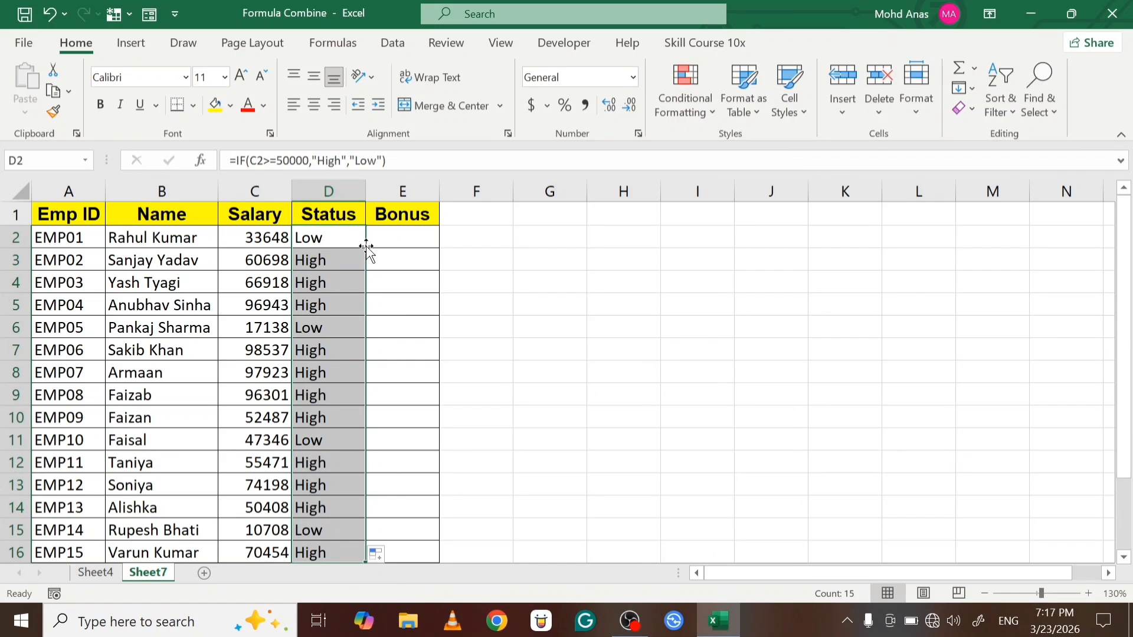
# - Try a light green fill on cell D2 and undo it
pyautogui.click(332, 247)
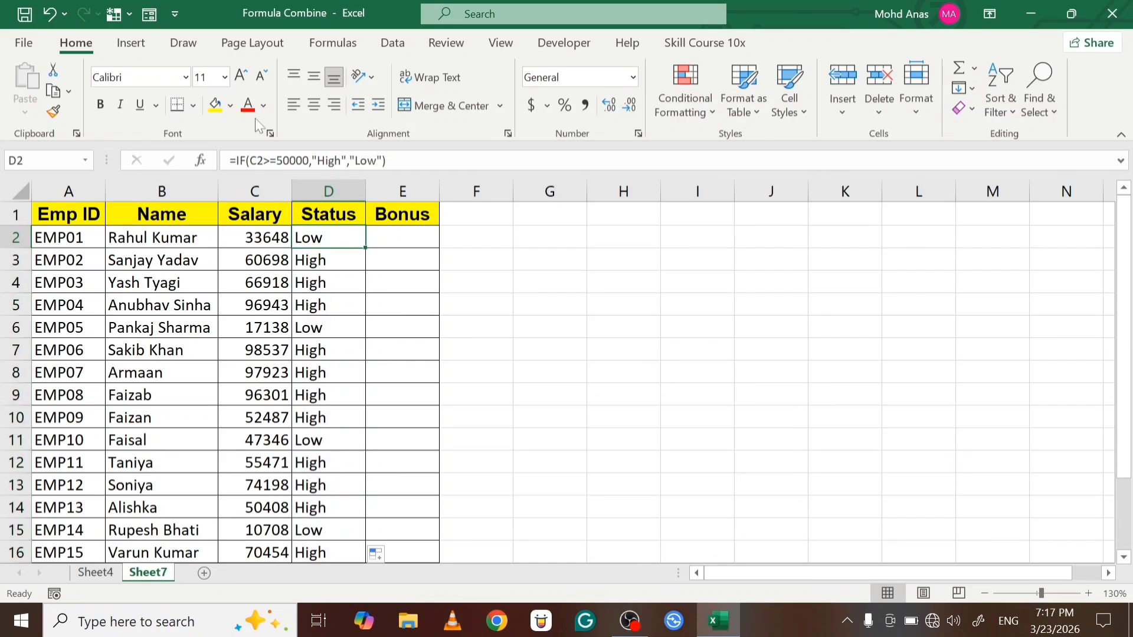
pyautogui.click(230, 105)
pyautogui.click(276, 272)
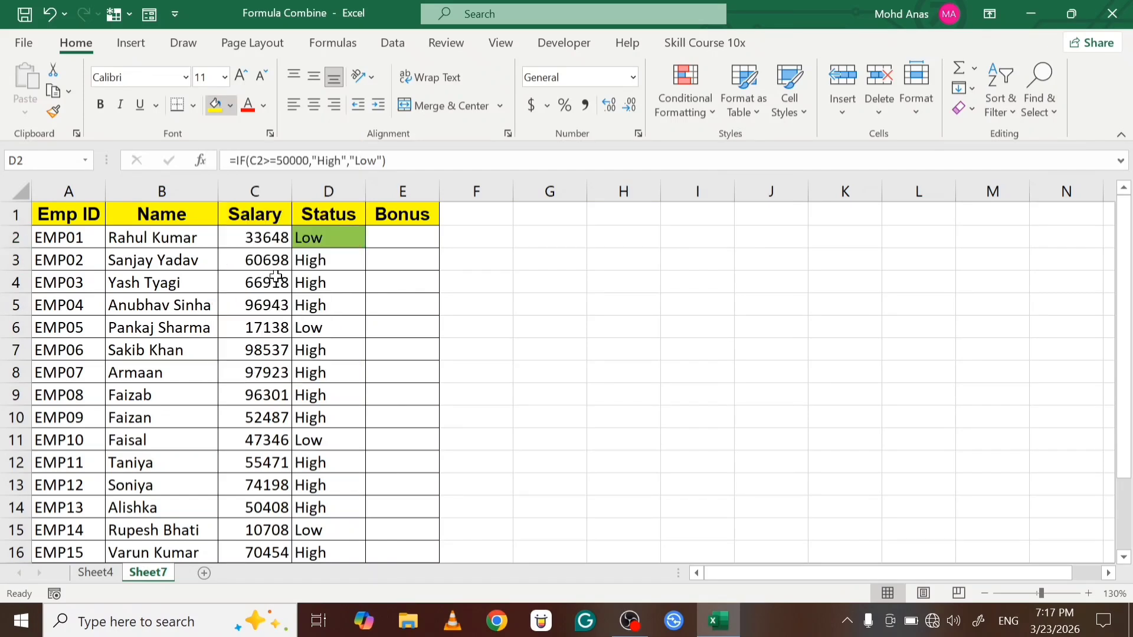
pyautogui.hotkey('ctrl', 'z')
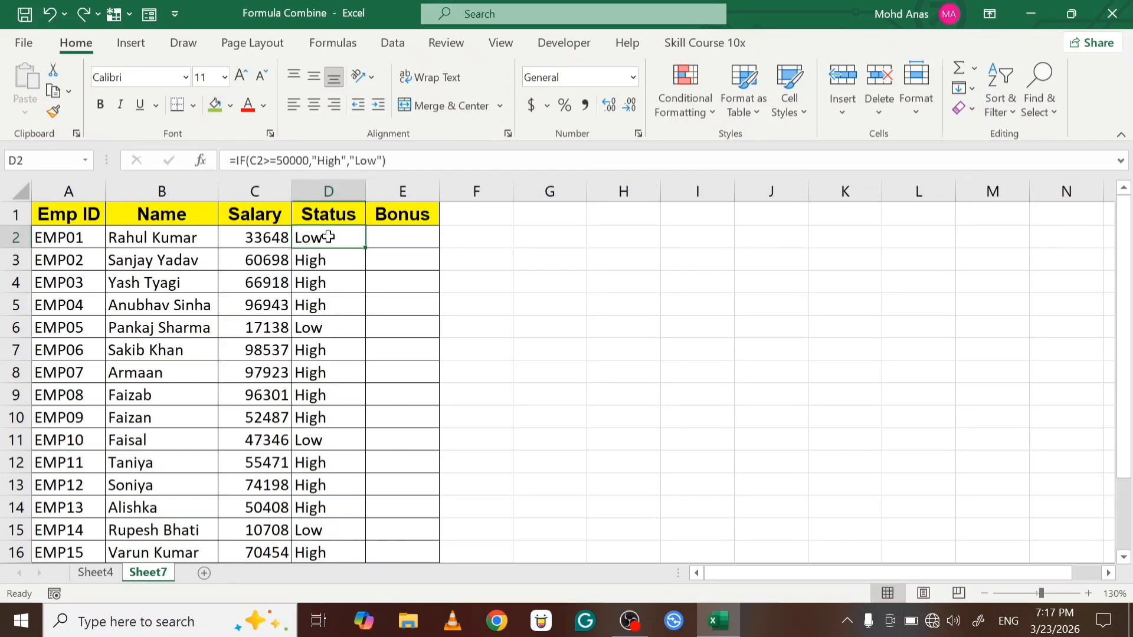
# - Set up a Text That Contains highlight rule on D2:D16 for the text Low, with its dialog moved clear of the Status column
pyautogui.hotkey('ctrl', 'shift', 'Down')
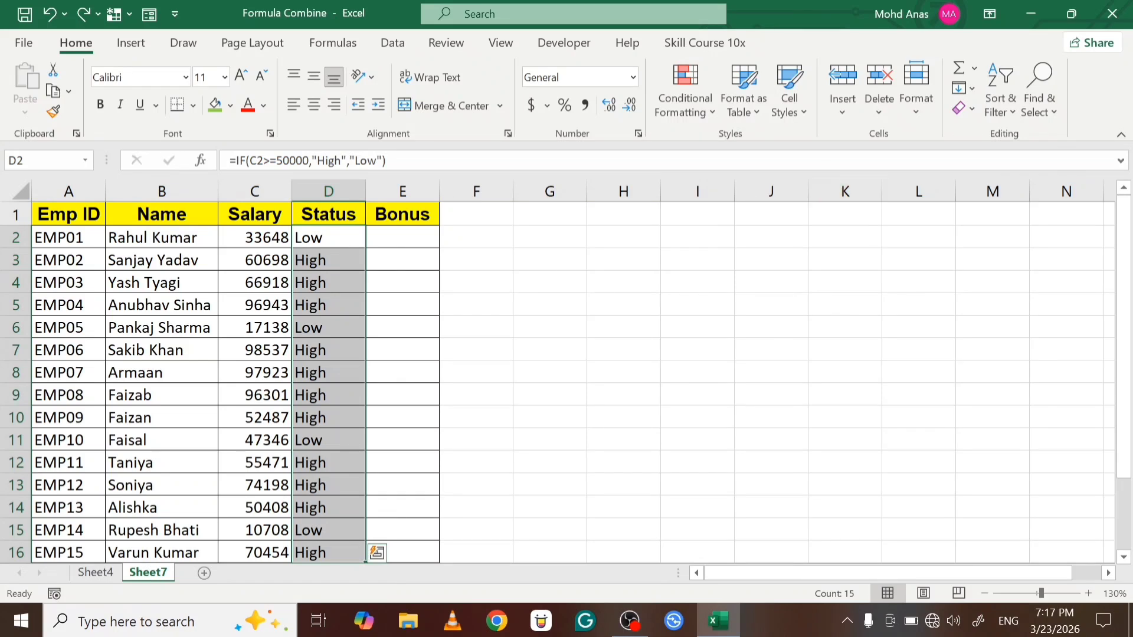
pyautogui.click(683, 112)
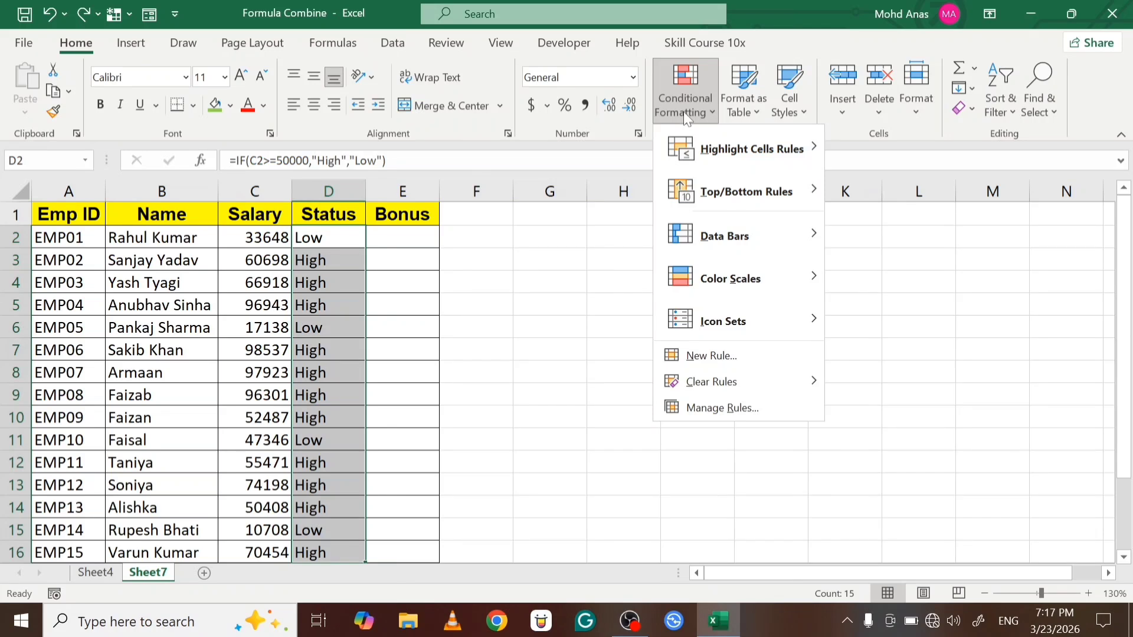
pyautogui.moveTo(753, 154)
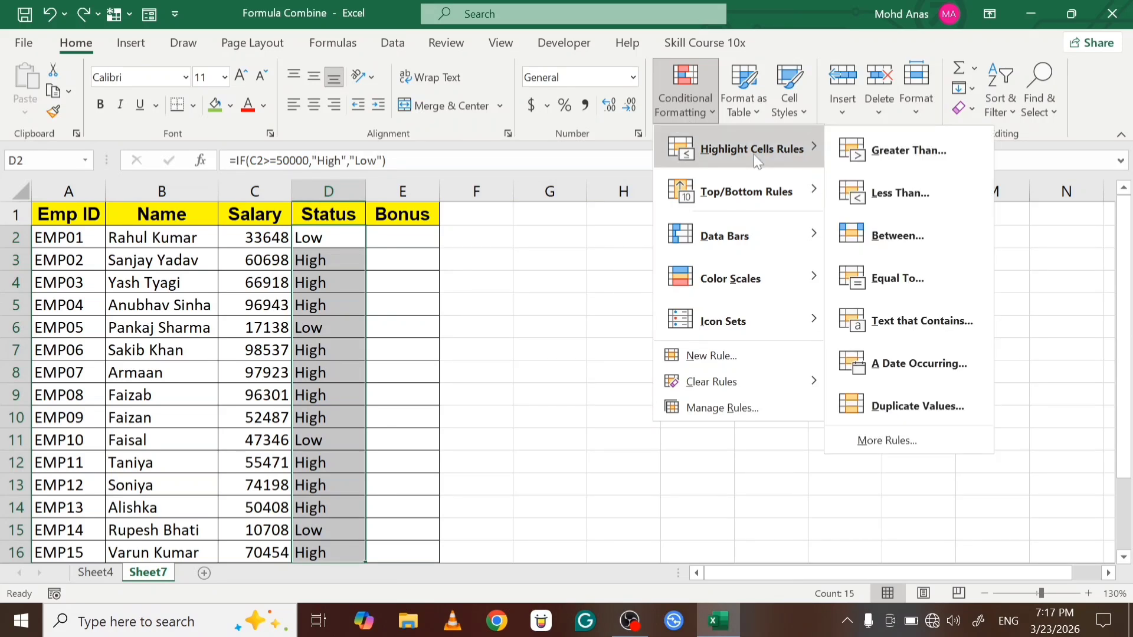
pyautogui.click(919, 317)
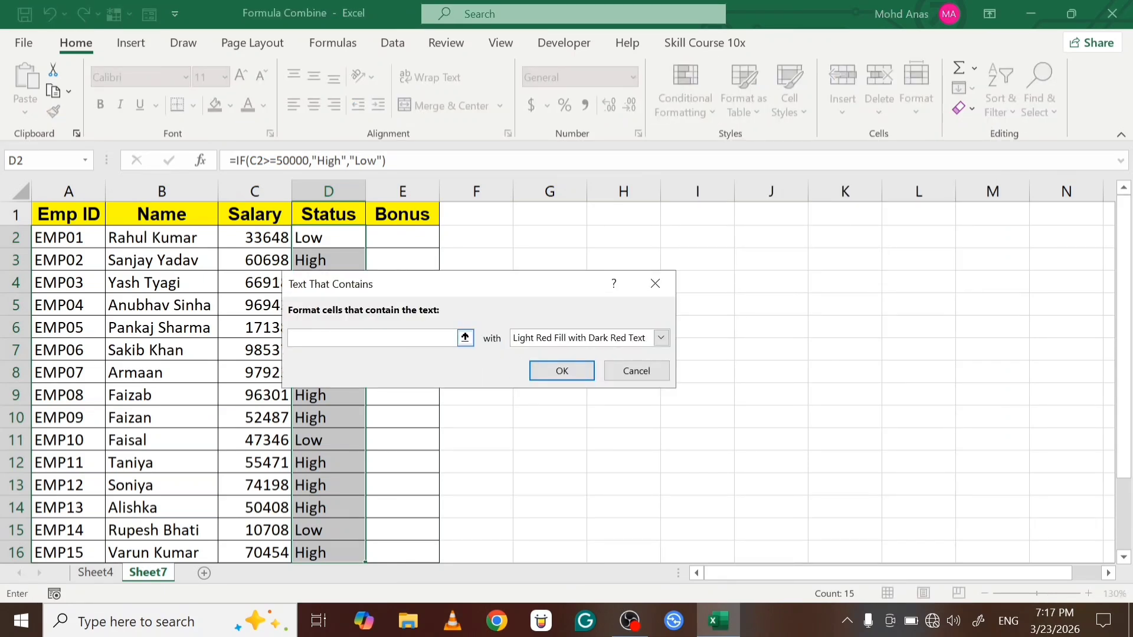
pyautogui.write('Low')
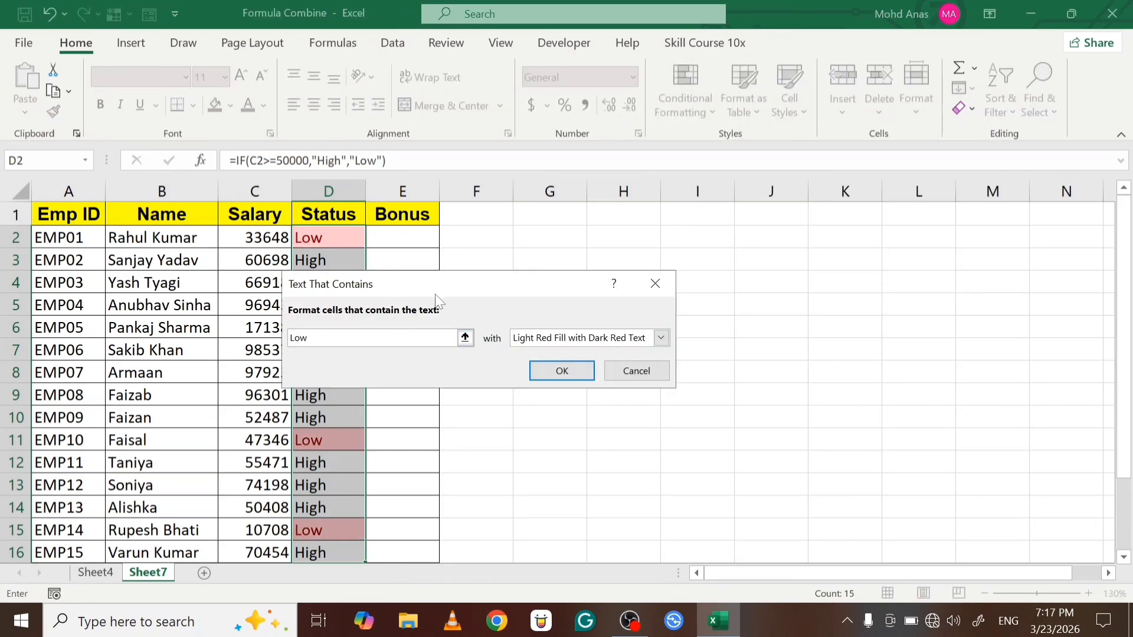
pyautogui.moveTo(434, 282); pyautogui.dragTo(536, 186)
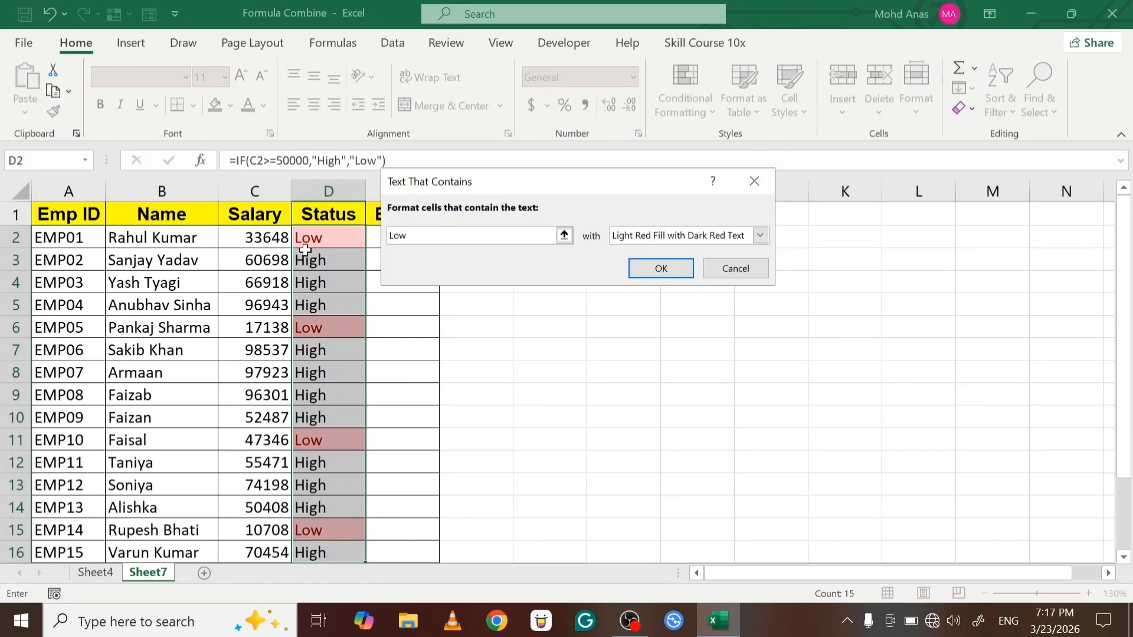
# - Give the Low rule a custom format with a red fill and white font colour
pyautogui.click(759, 236)
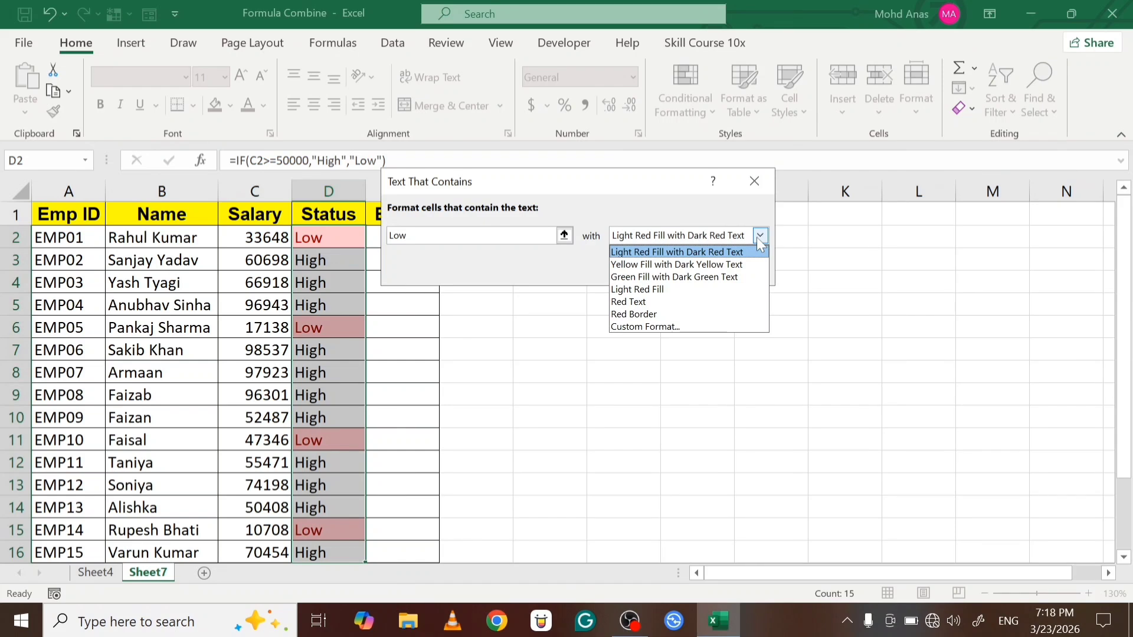
pyautogui.click(642, 327)
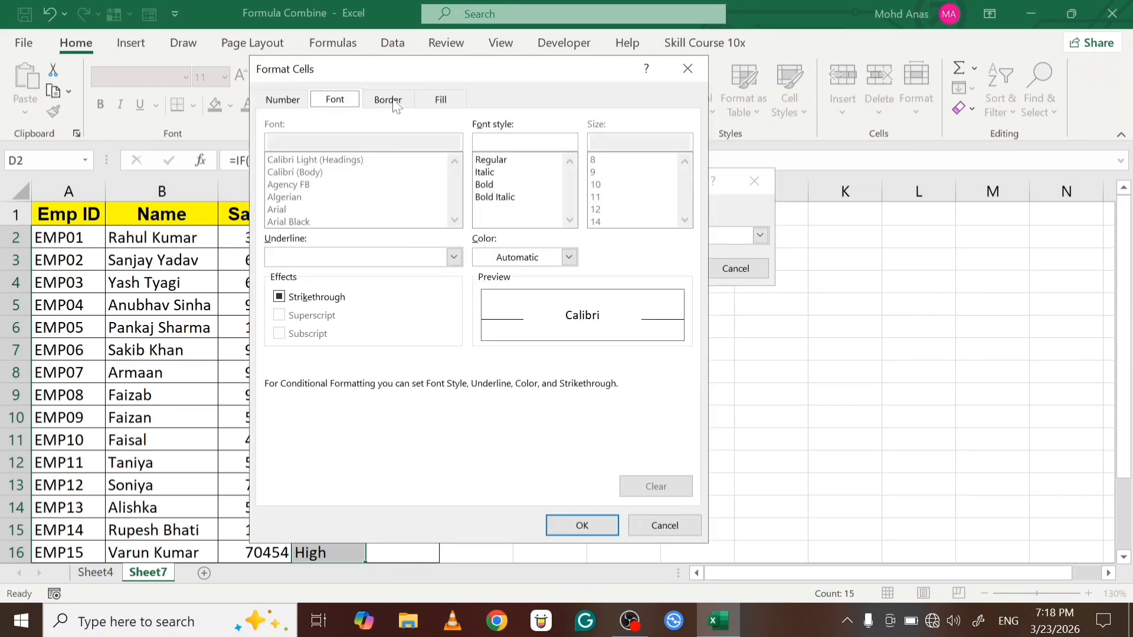
pyautogui.click(424, 98)
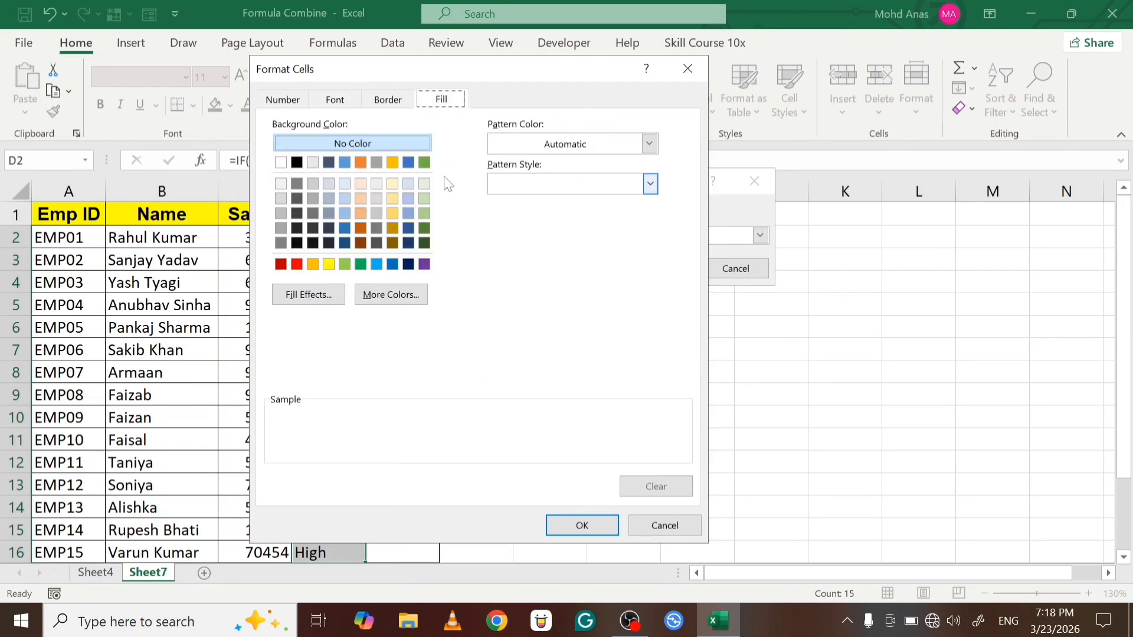
pyautogui.click(297, 264)
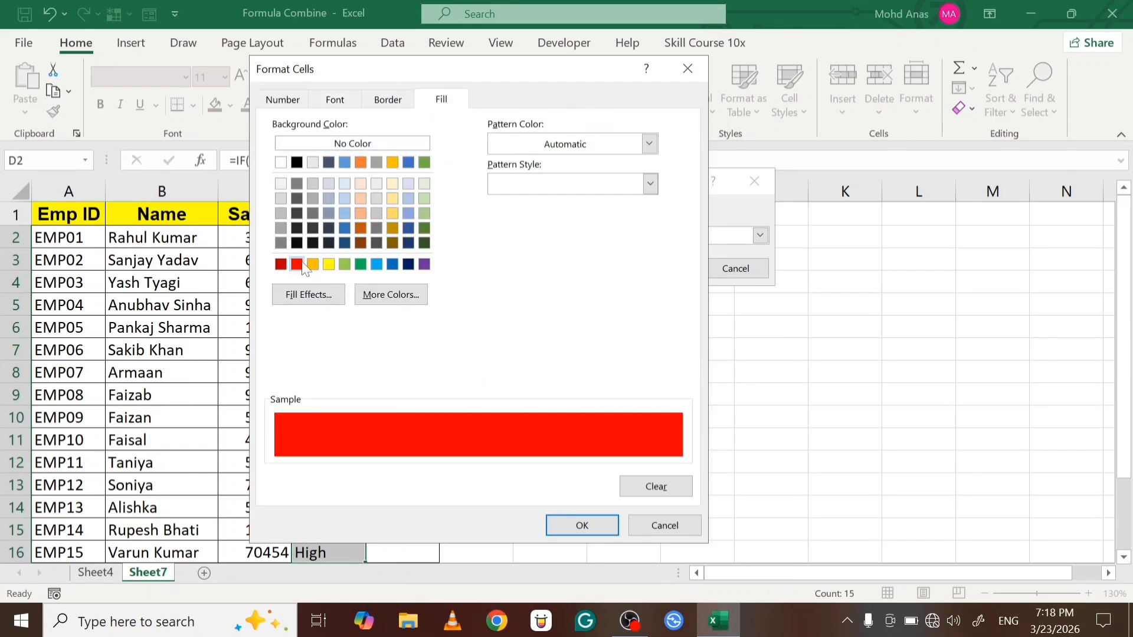
pyautogui.click(342, 103)
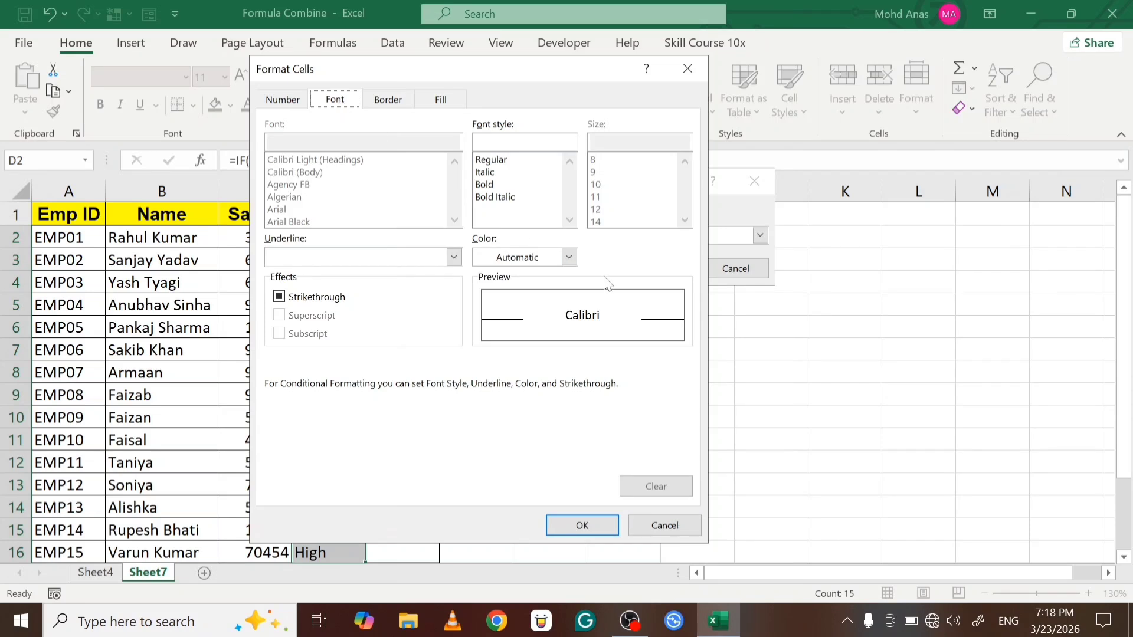
pyautogui.click(569, 258)
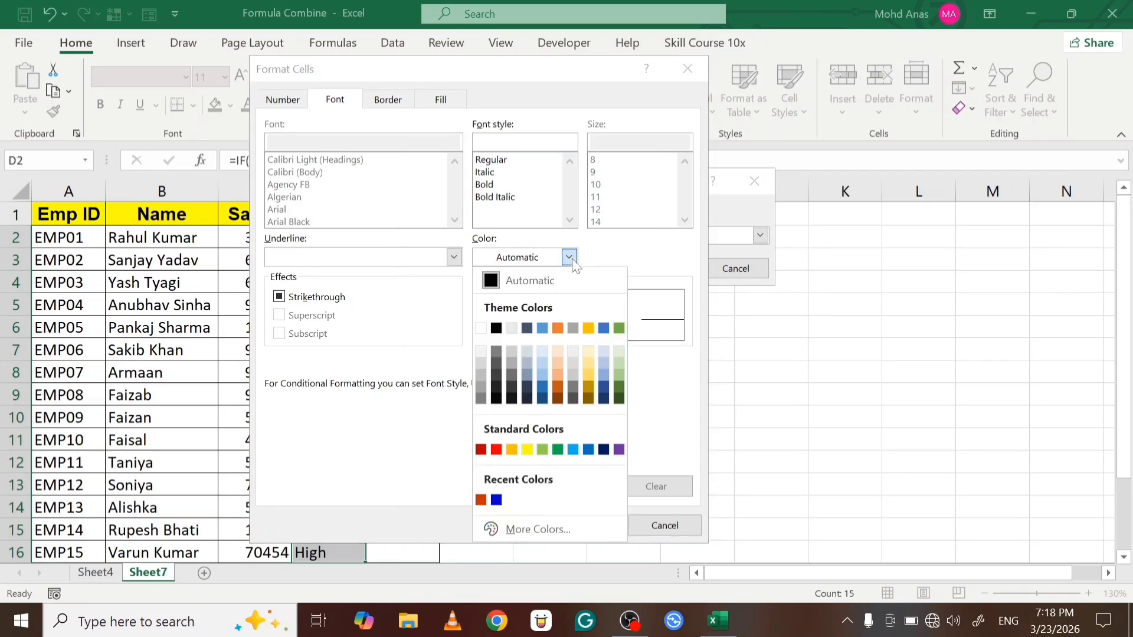
pyautogui.click(494, 329)
pyautogui.click(581, 525)
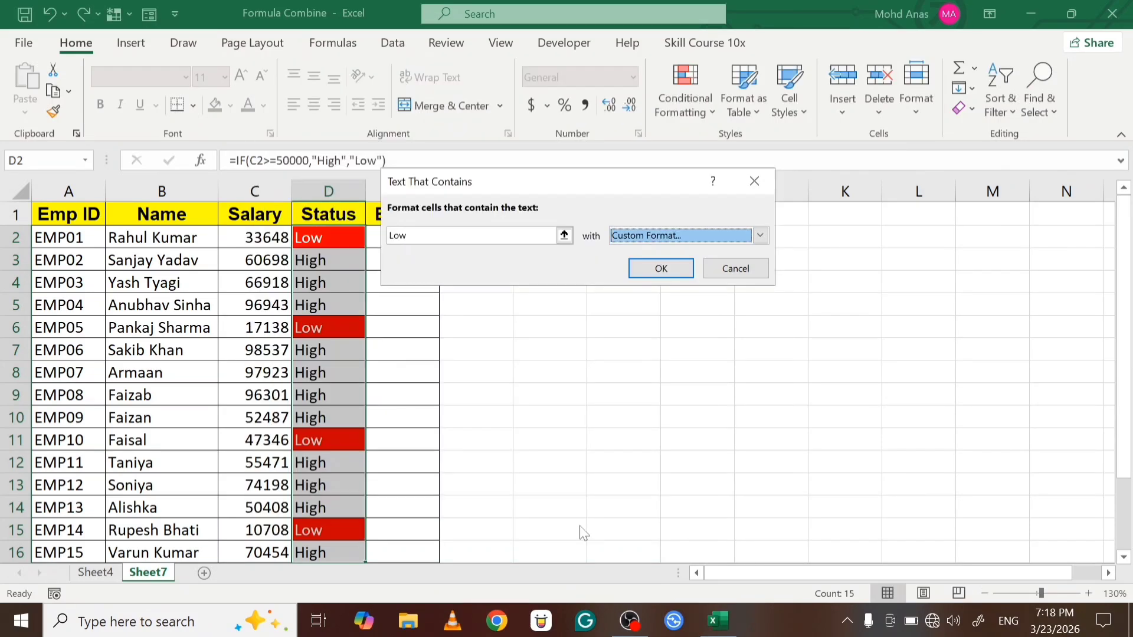
# - Apply the Low rule and set up a second Text That Contains rule on D2:D16 for the text High
pyautogui.click(661, 269)
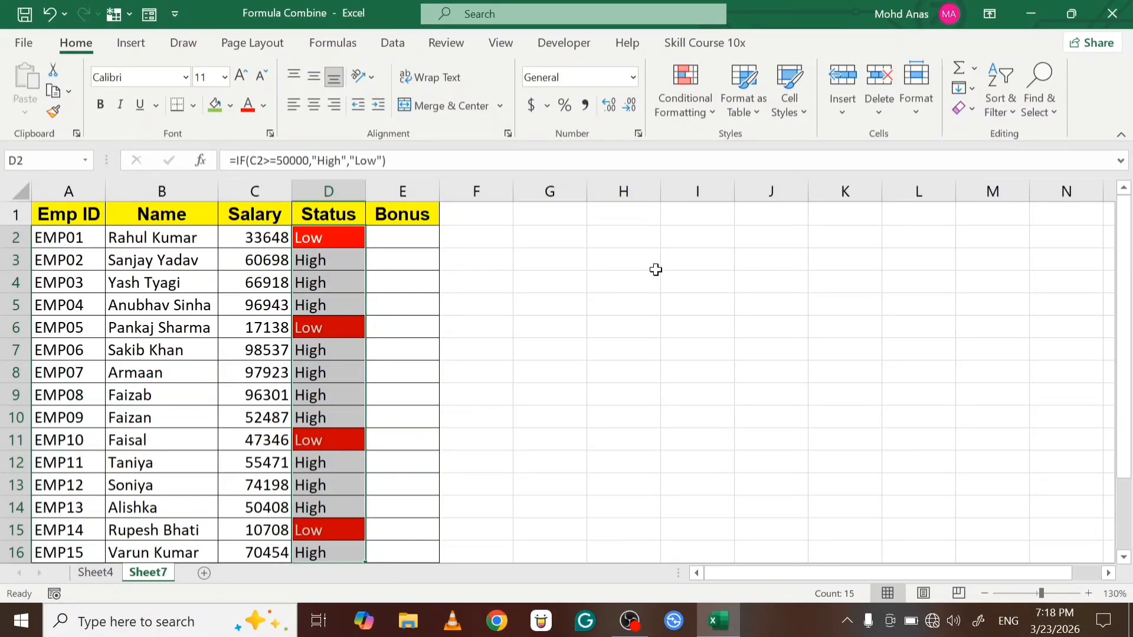
pyautogui.click(685, 100)
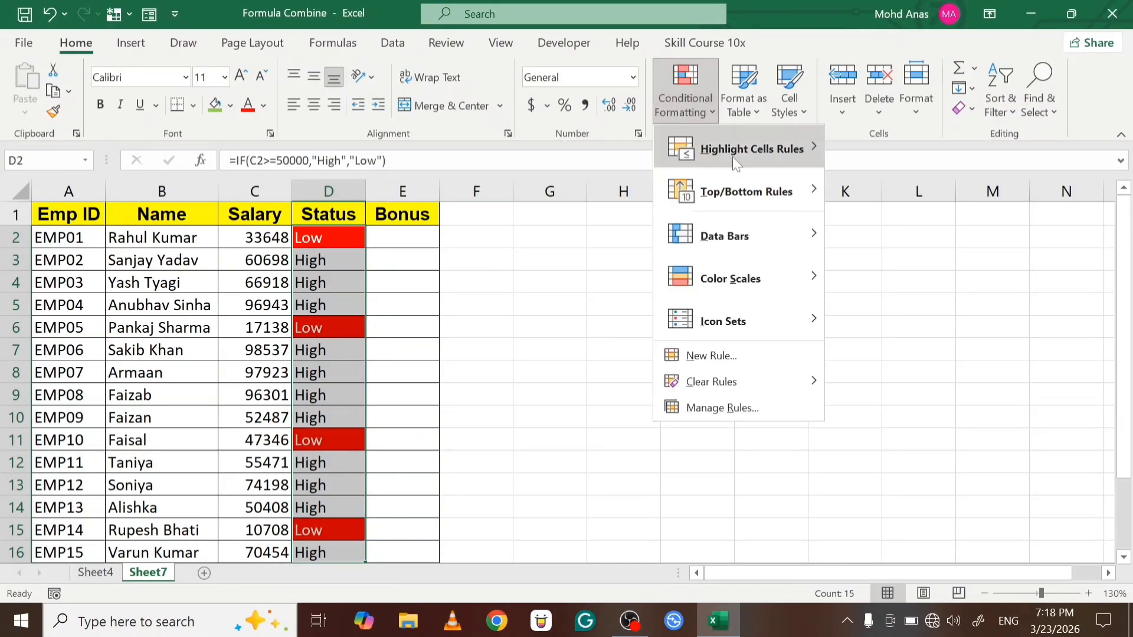
pyautogui.moveTo(757, 150)
pyautogui.click(909, 321)
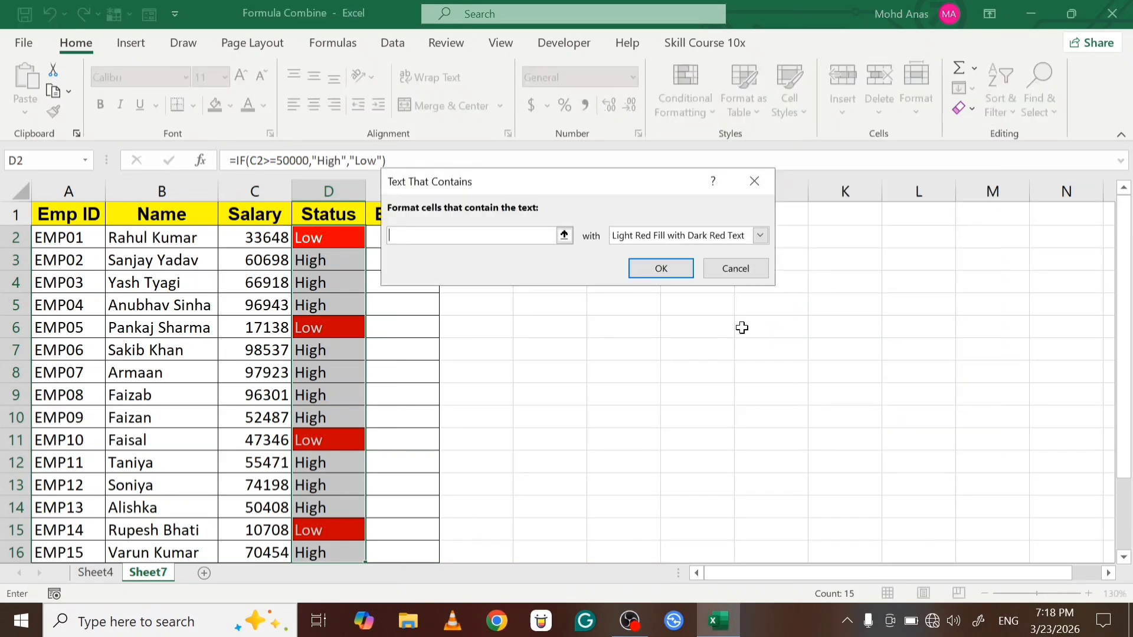
pyautogui.write('H')
pyautogui.press('BackSpace')
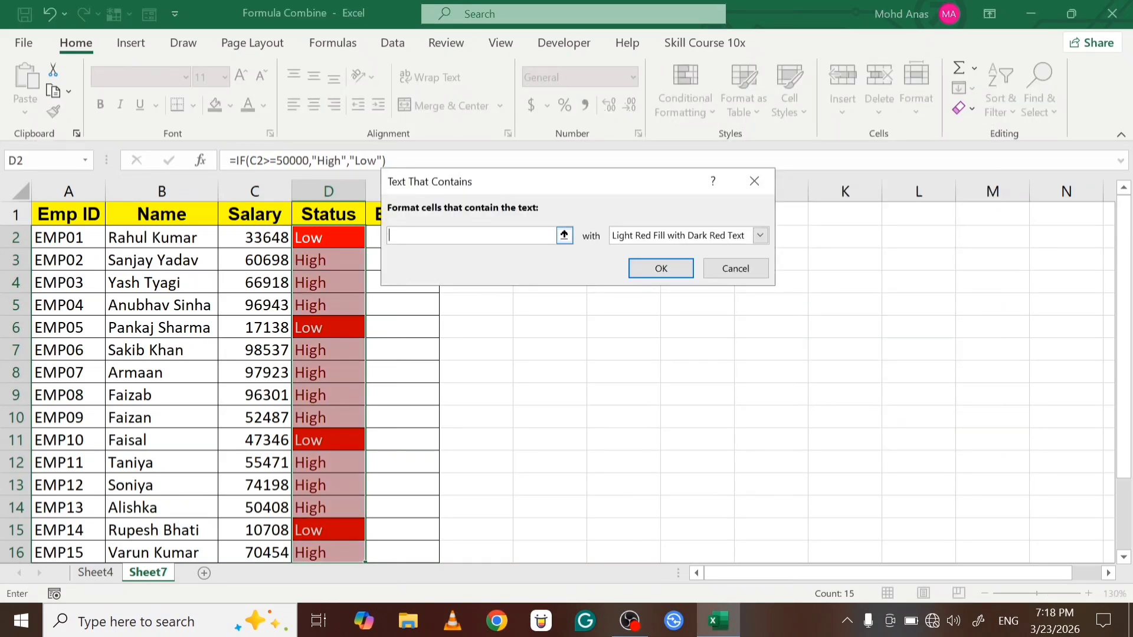
pyautogui.write('High')
# - Give the High rule a custom format with a white font colour and light green fill, and apply it
pyautogui.click(761, 234)
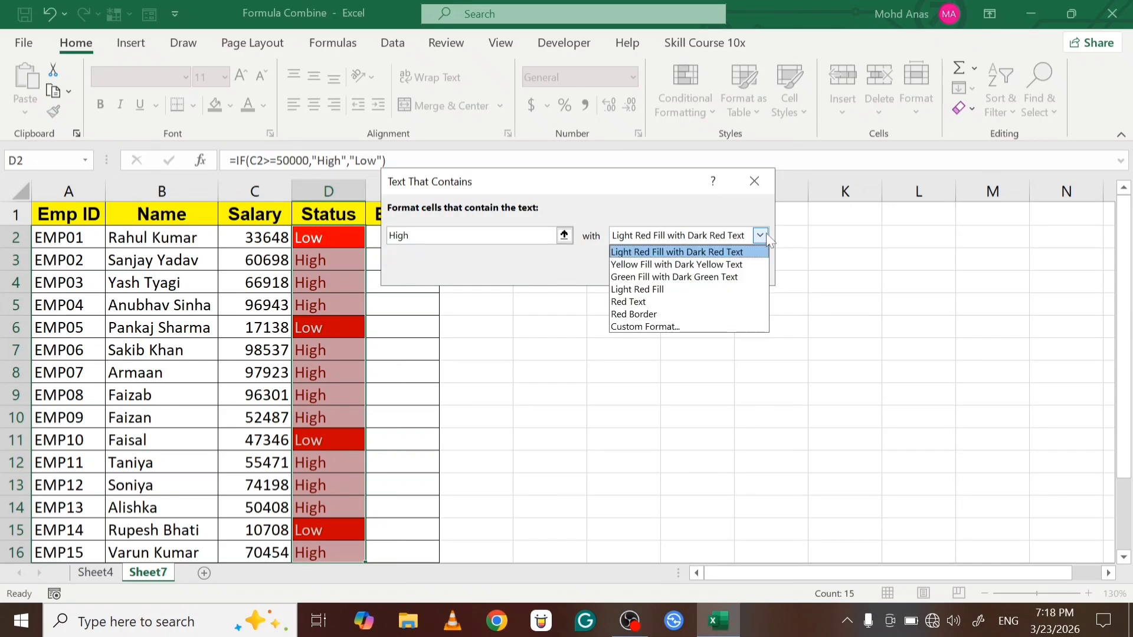
pyautogui.click(649, 326)
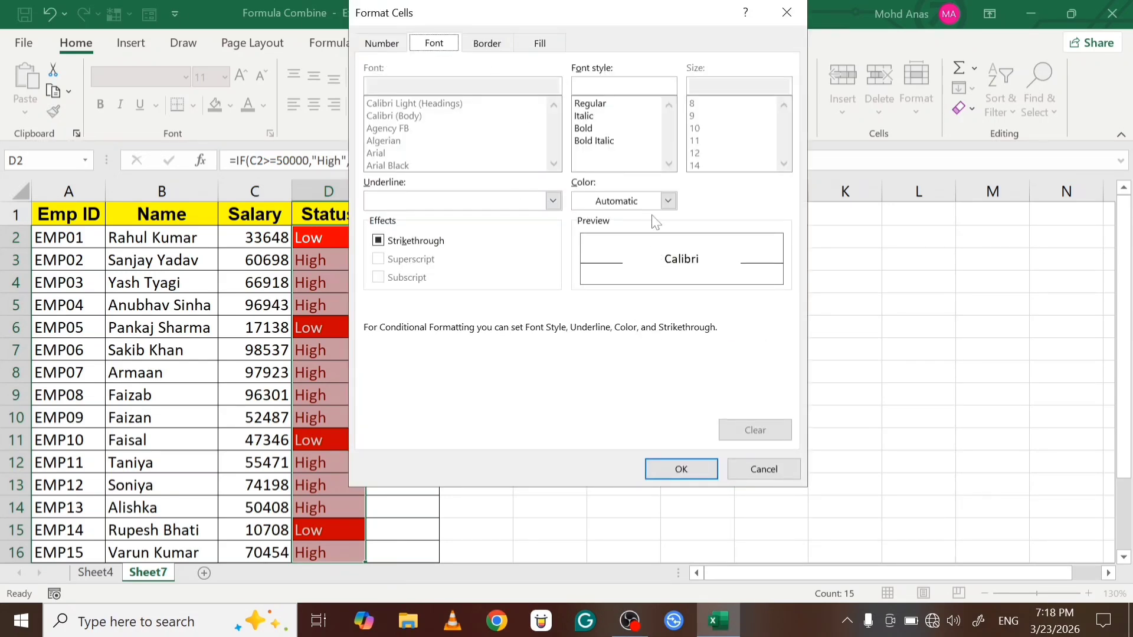
pyautogui.click(668, 201)
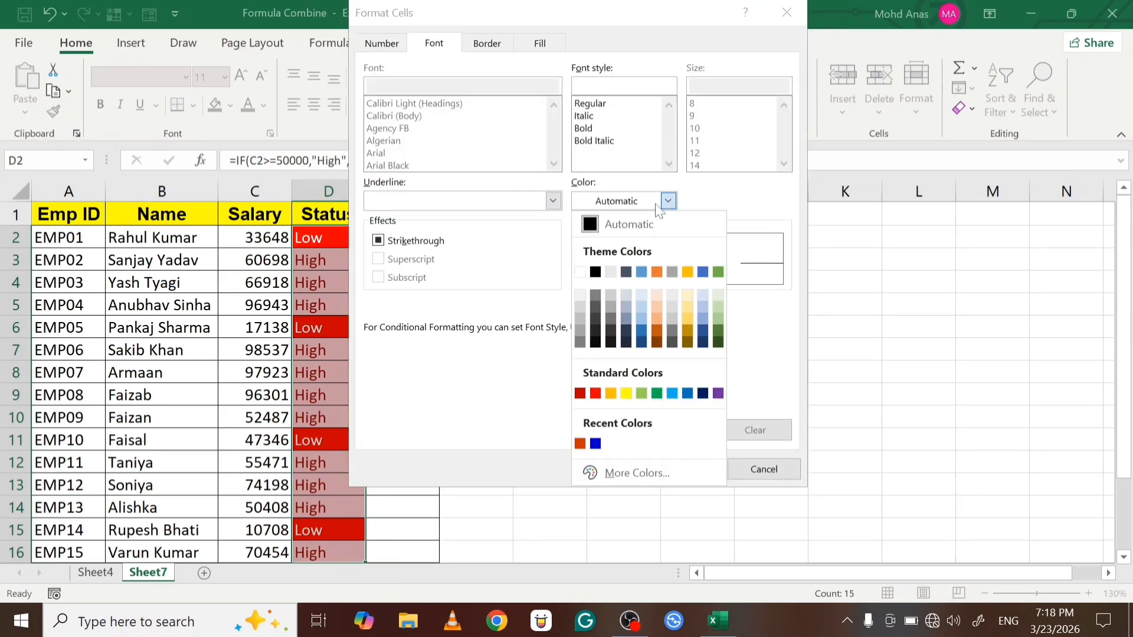
pyautogui.click(576, 274)
pyautogui.click(540, 43)
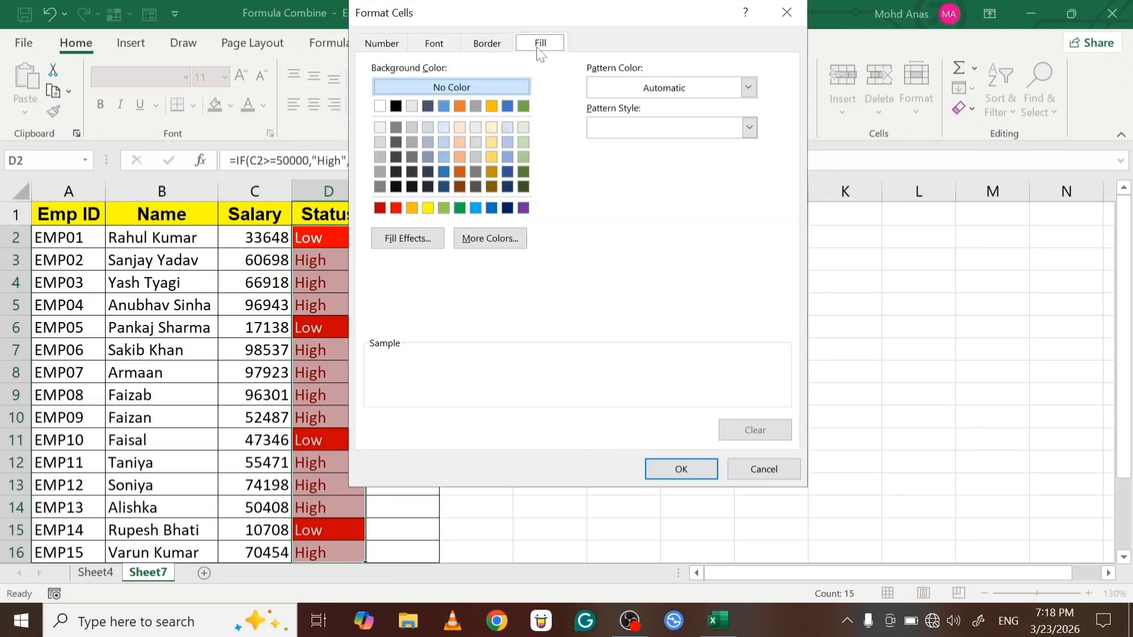
pyautogui.click(444, 208)
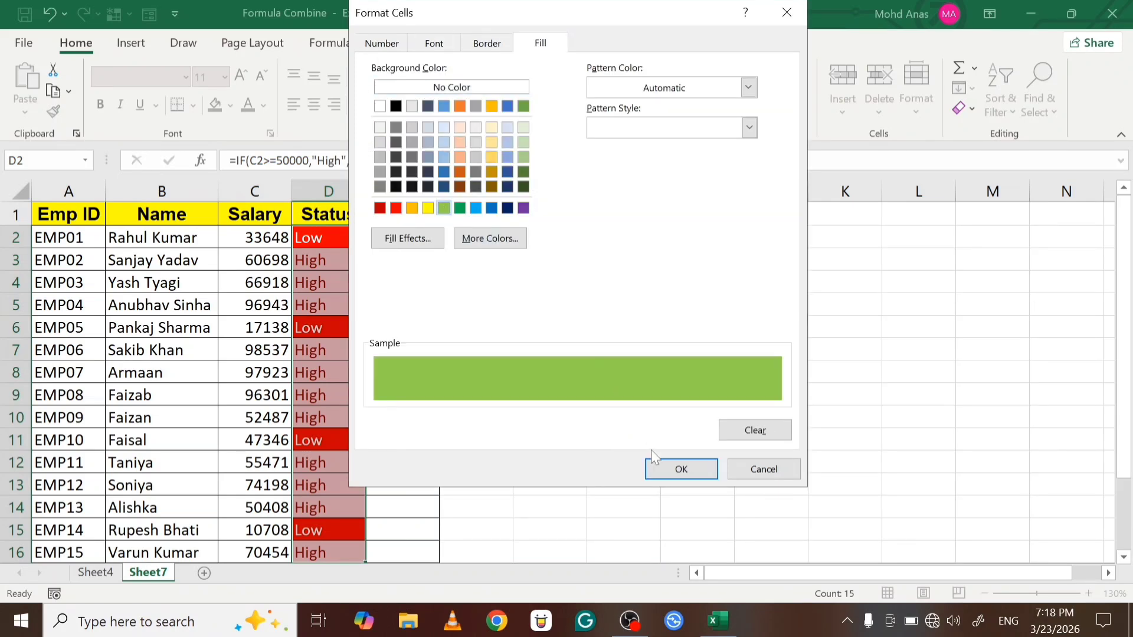
pyautogui.click(665, 469)
pyautogui.click(664, 266)
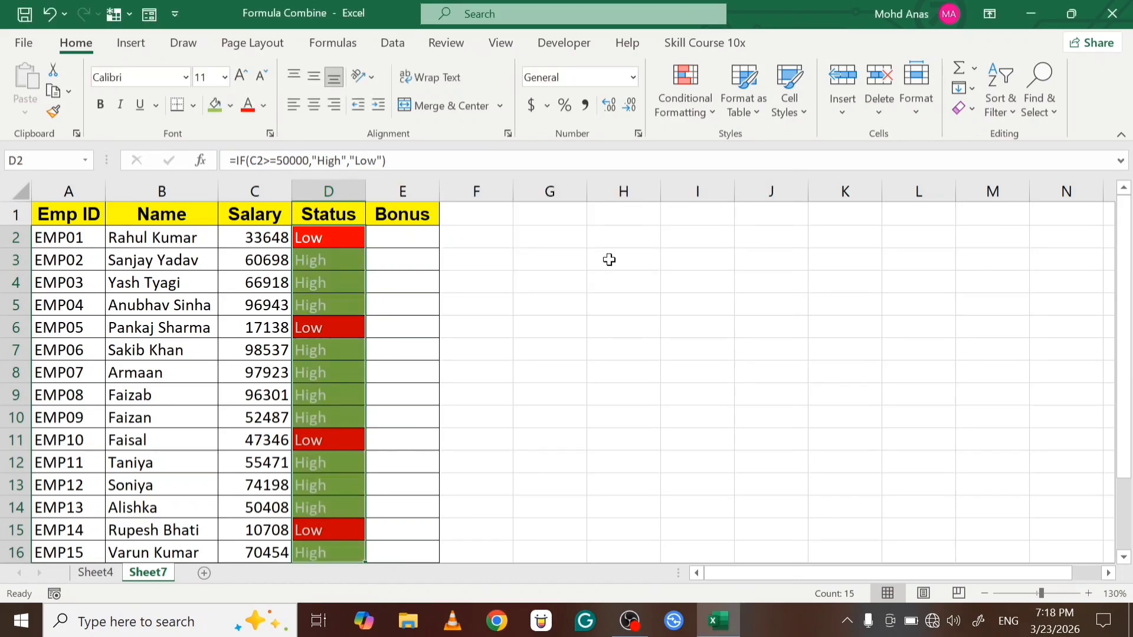
# - Change the salary of EMP02 in C3 to 49000 to test the Status highlighting
pyautogui.click(416, 235)
pyautogui.press('Down')
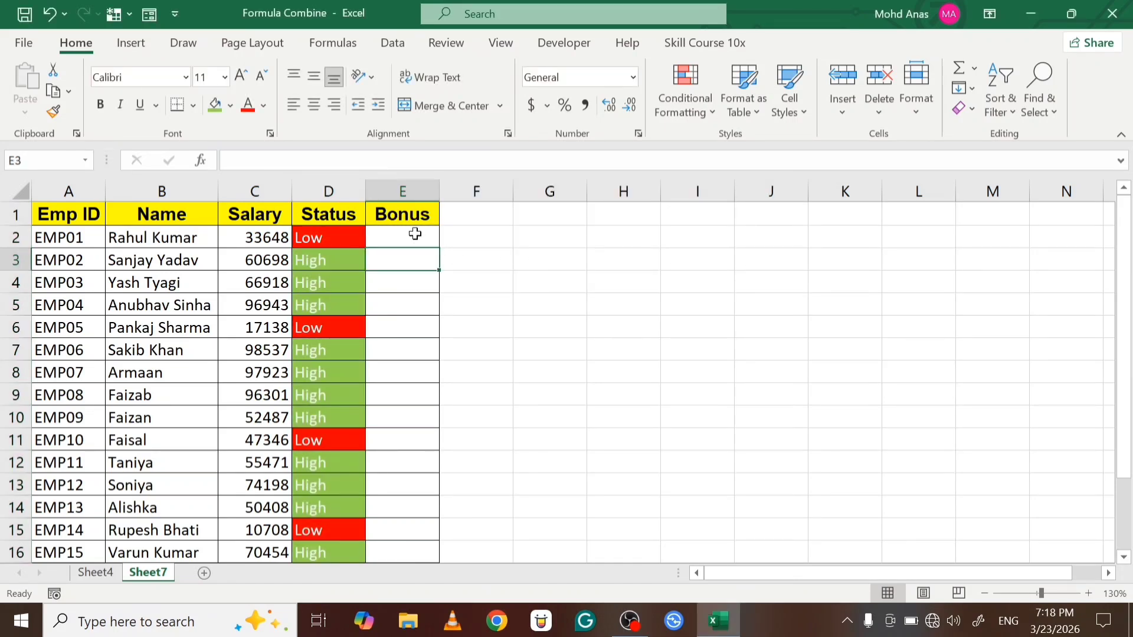
pyautogui.press('Left')
pyautogui.press('Left')
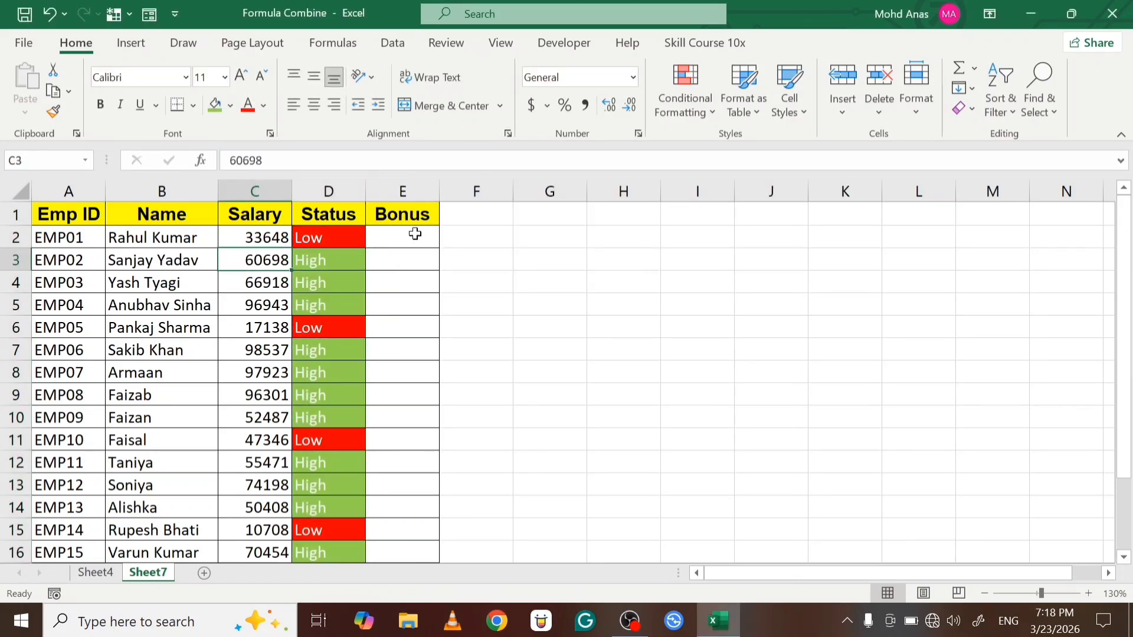
pyautogui.write('4')
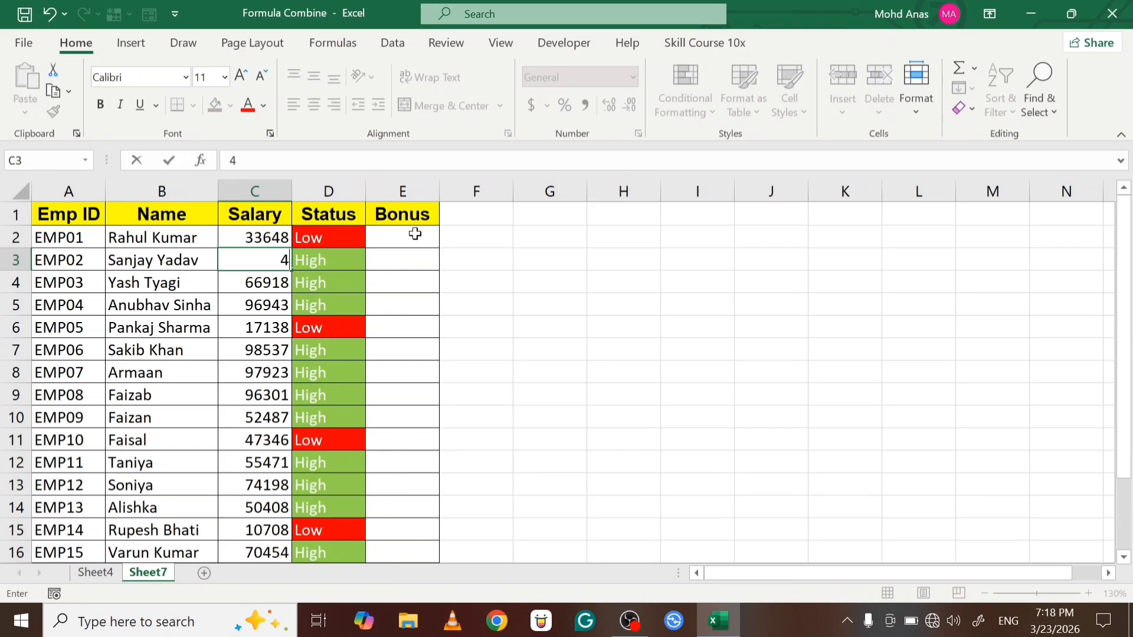
pyautogui.write('9000')
pyautogui.press('Tab')
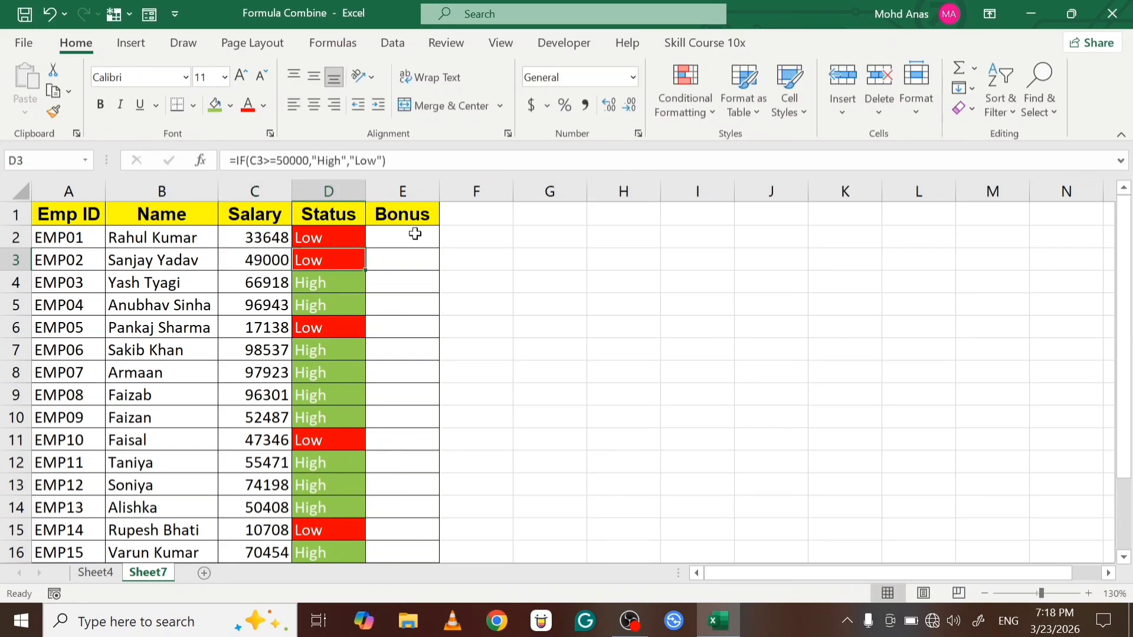
pyautogui.press('Tab')
# - Begin an IF formula in E2 that tests C2>=50000 and returns C2*10% when true
pyautogui.click(415, 234)
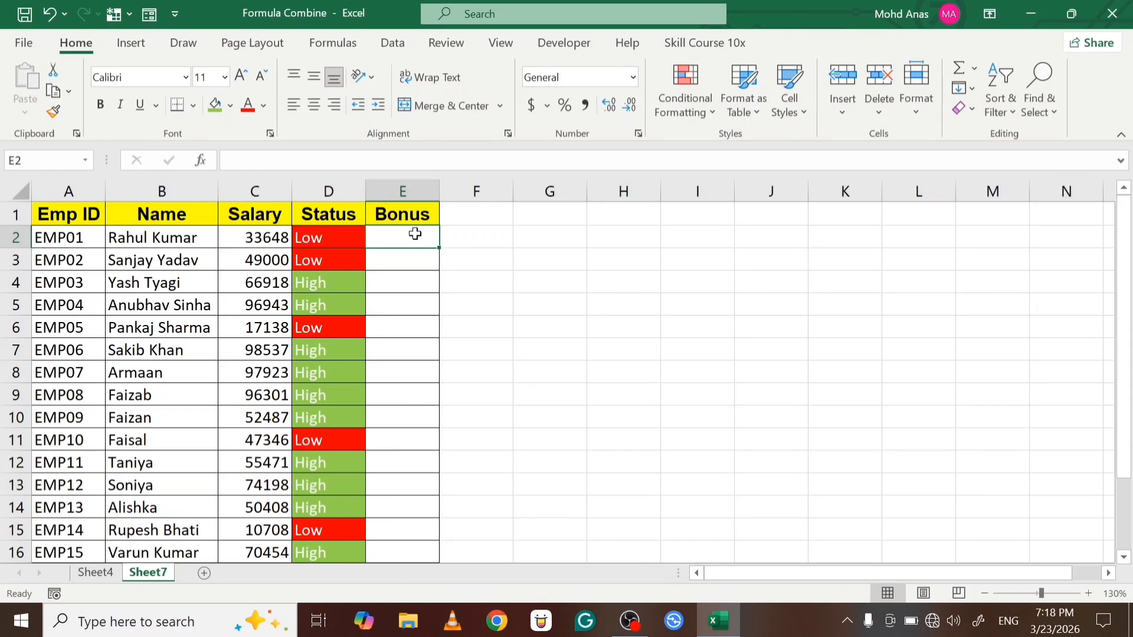
pyautogui.write('=if')
pyautogui.press('Tab')
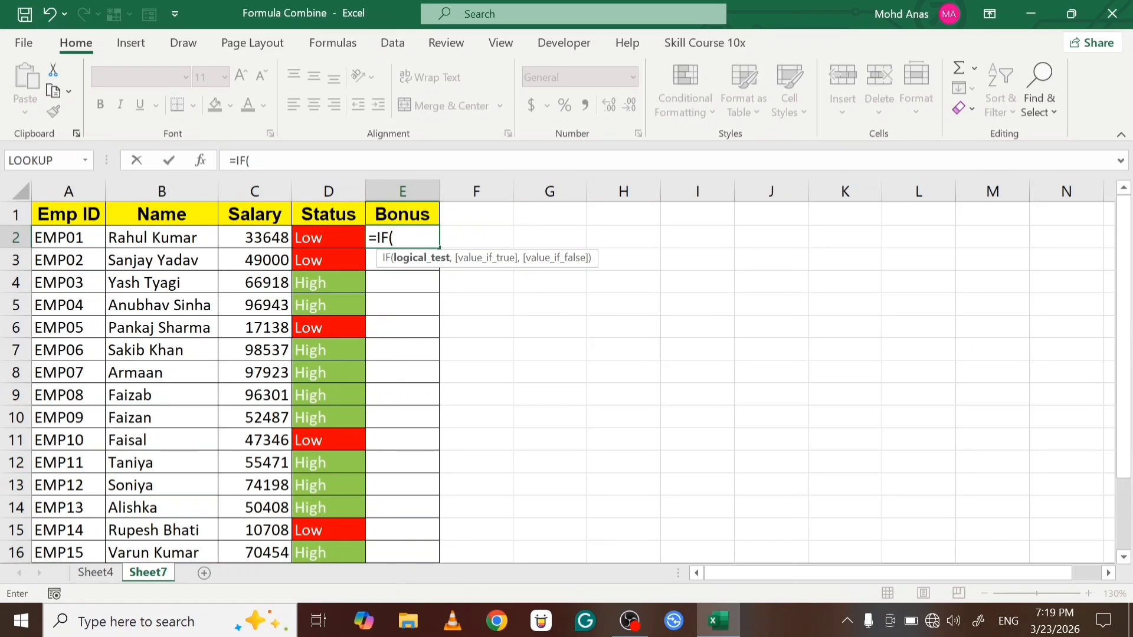
pyautogui.click(275, 236)
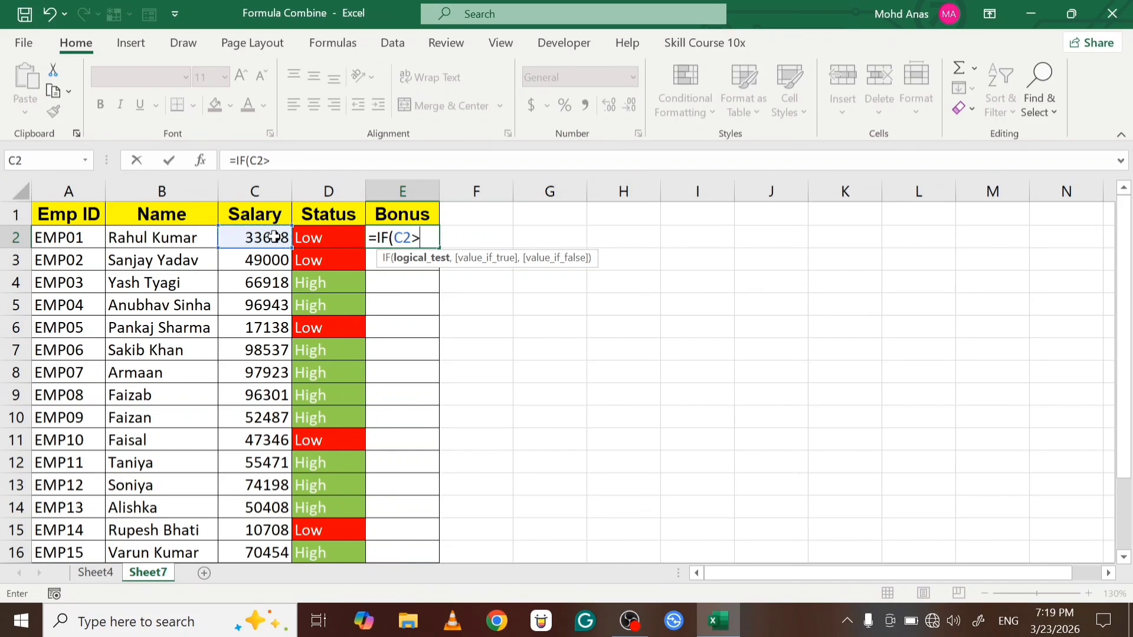
pyautogui.write('>=50000')
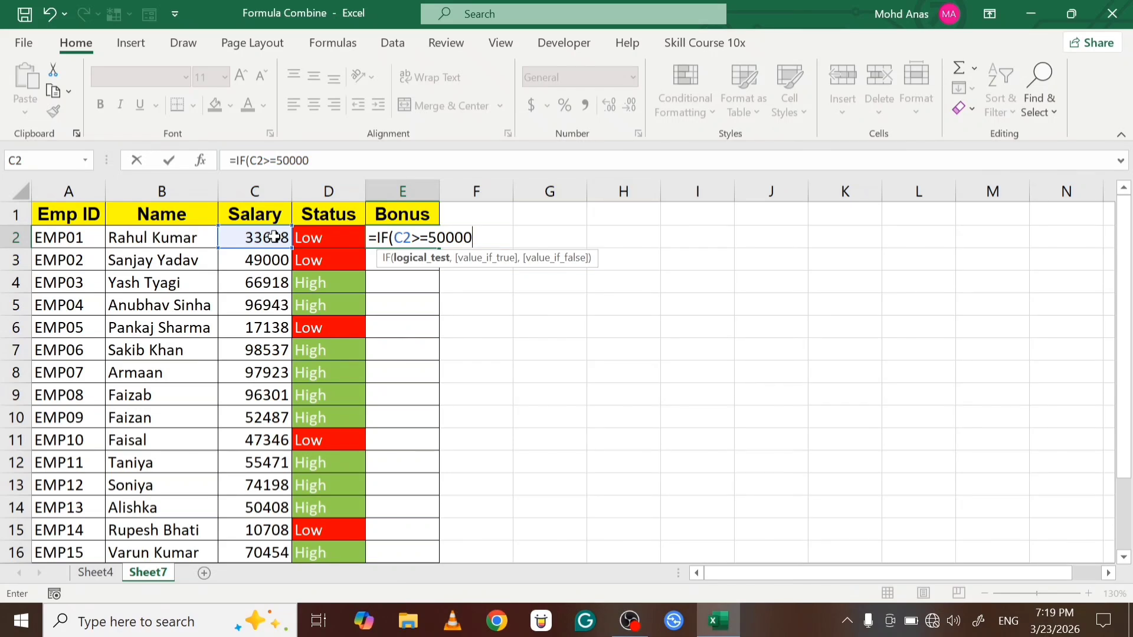
pyautogui.write(',')
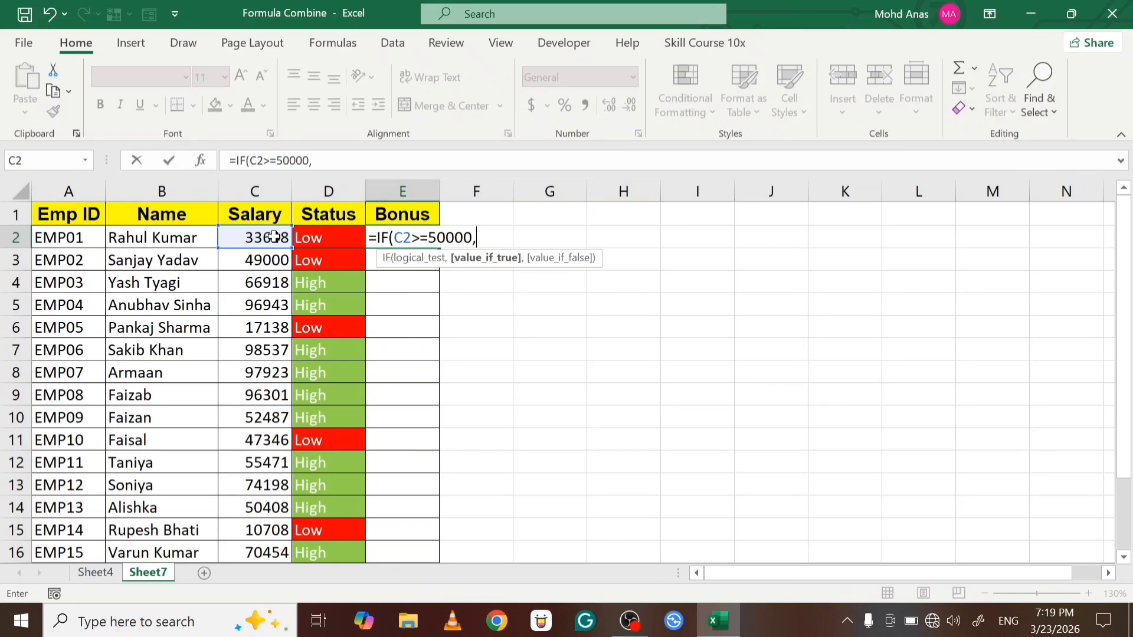
pyautogui.click(274, 236)
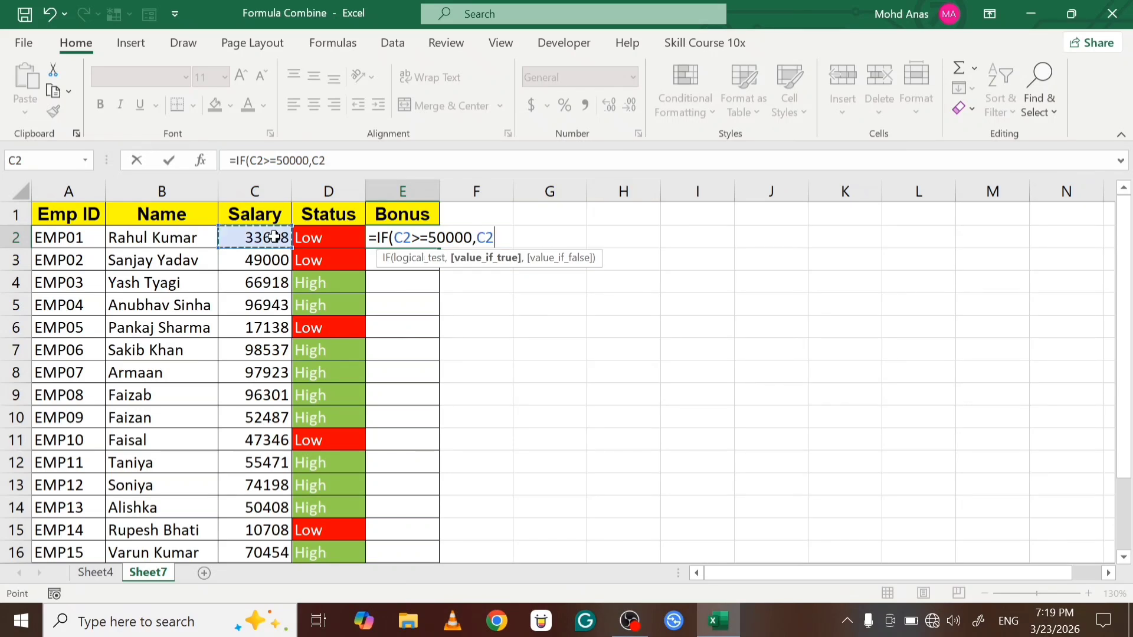
pyautogui.write('*120%')
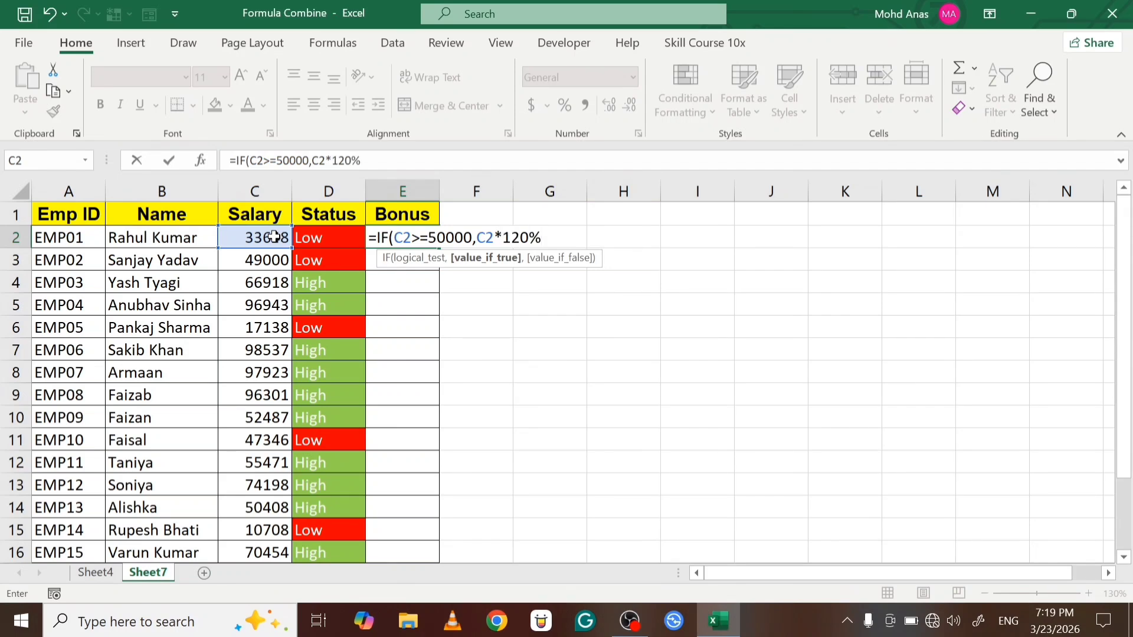
pyautogui.press('BackSpace')
pyautogui.press('BackSpace')
pyautogui.press('BackSpace')
pyautogui.write('0%,')
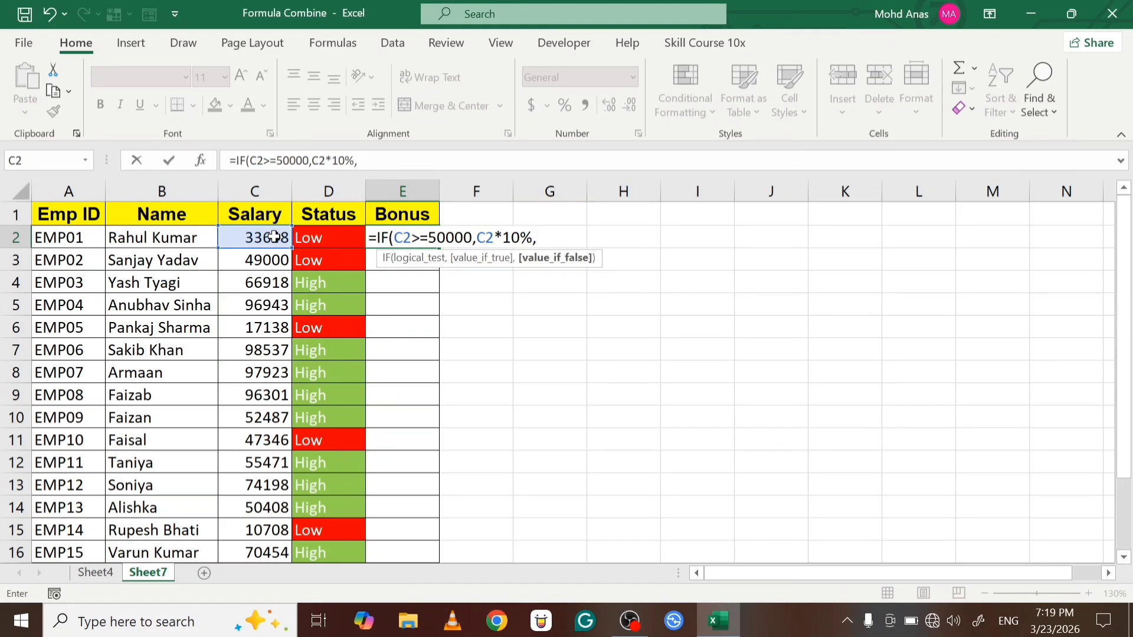
# - Complete the E2 formula with C2*5% as the false result and fill it down the Bonus column to E16
pyautogui.click(275, 236)
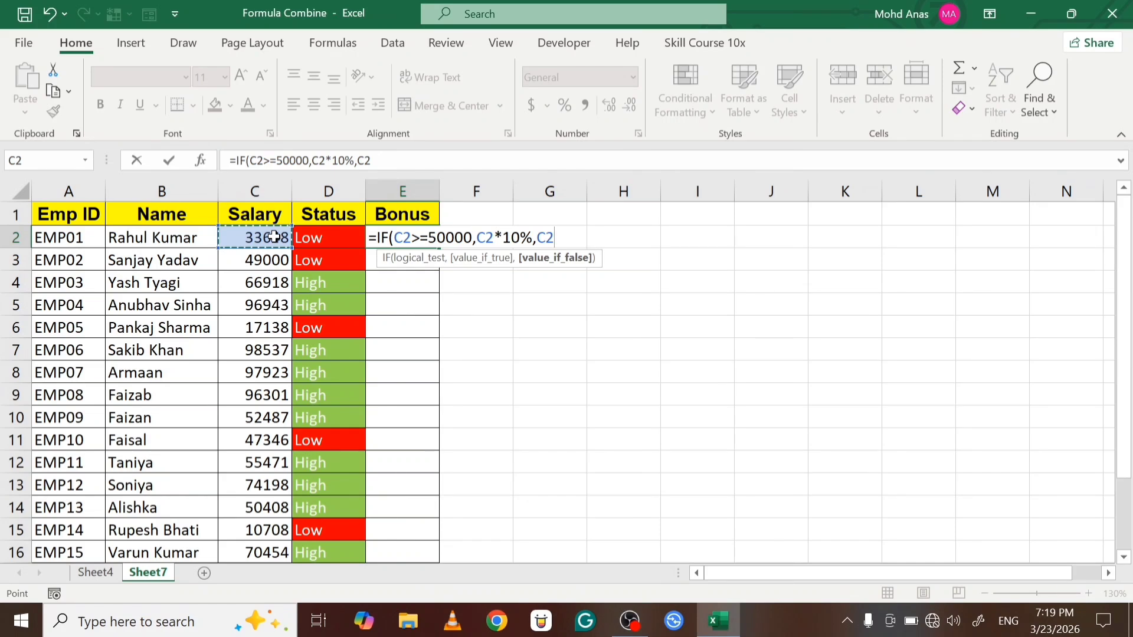
pyautogui.write('*5%)')
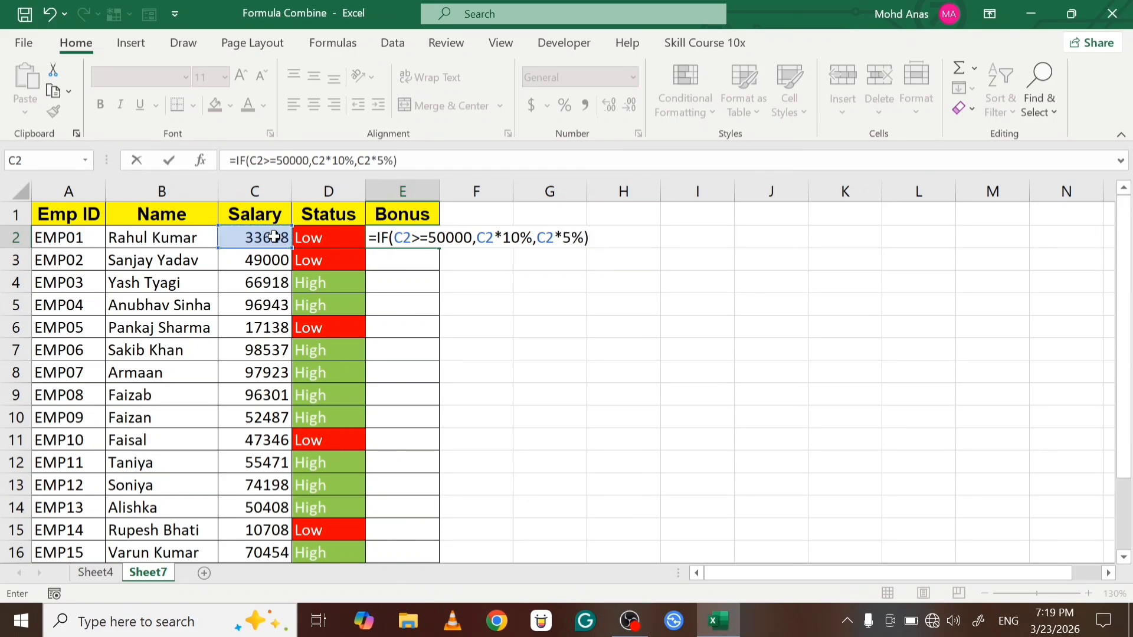
pyautogui.press('Return')
pyautogui.click(401, 236)
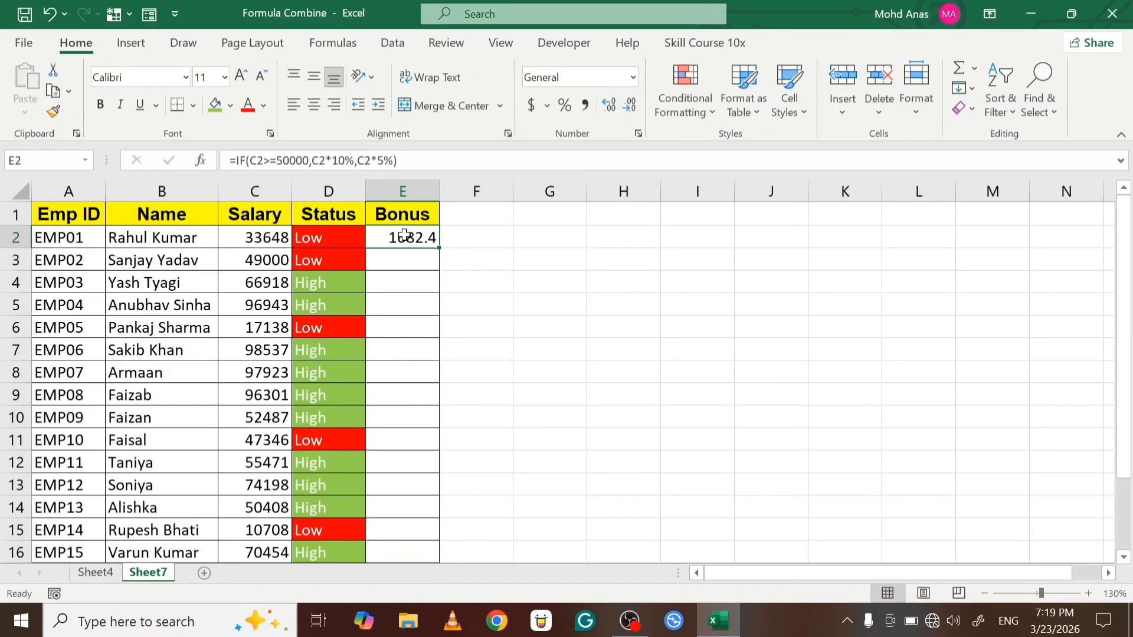
pyautogui.doubleClick(441, 245)
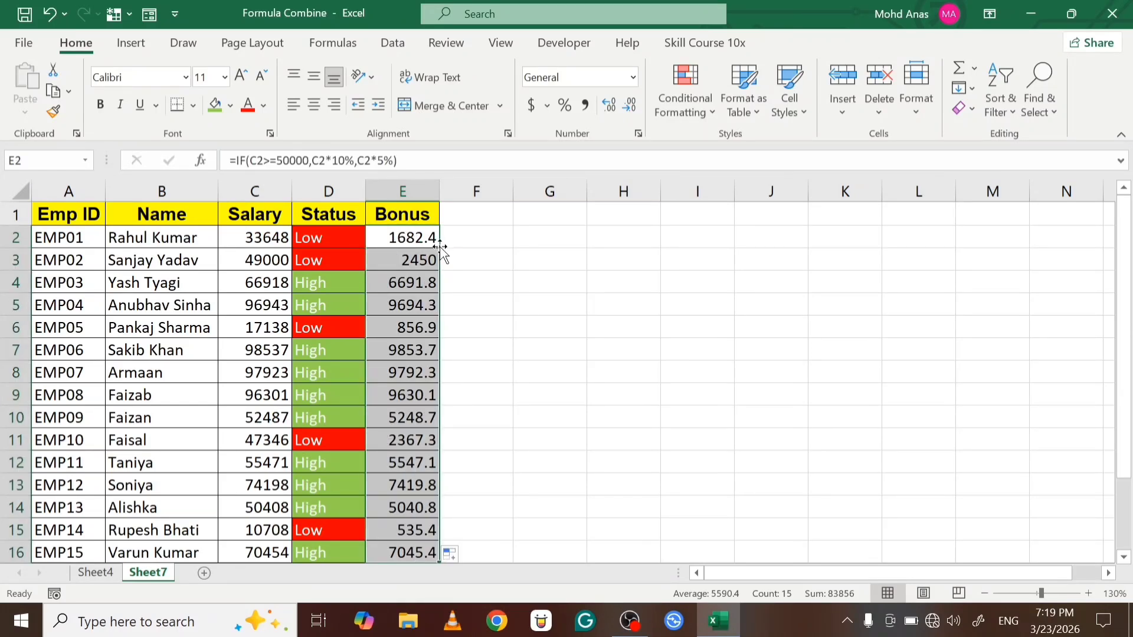
# - Try a Text That Contains highlight rule on E2:E16, replacing the text Low with the reference =$E$2 and keeping the light red format
pyautogui.click(694, 87)
pyautogui.moveTo(780, 220)
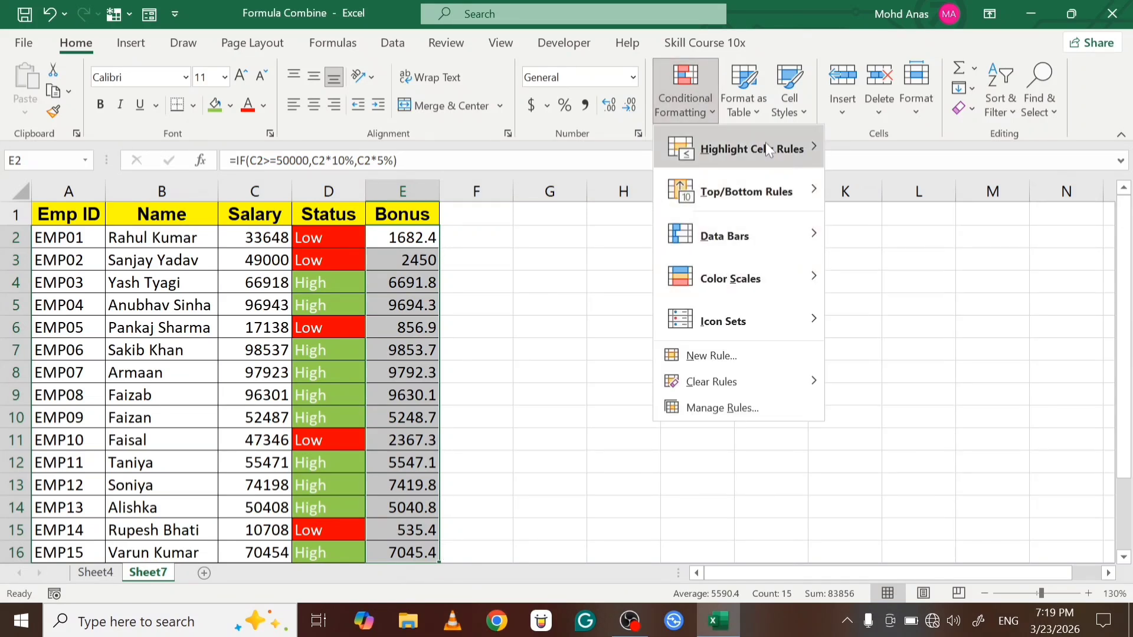
pyautogui.moveTo(765, 143)
pyautogui.click(898, 323)
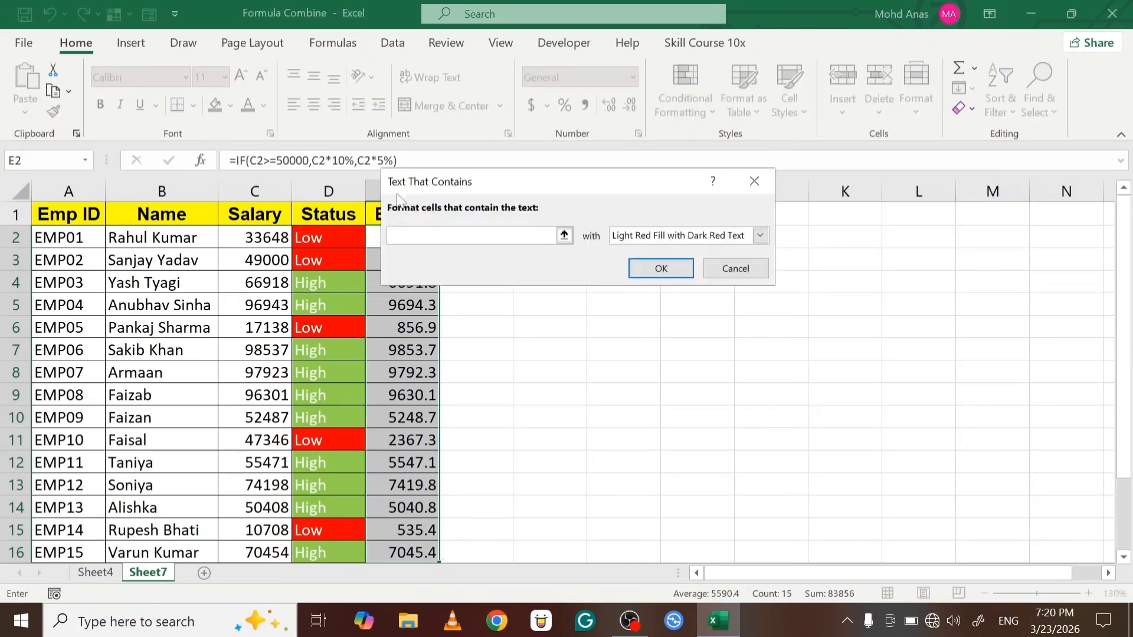
pyautogui.write('Low')
pyautogui.moveTo(574, 182); pyautogui.dragTo(698, 197)
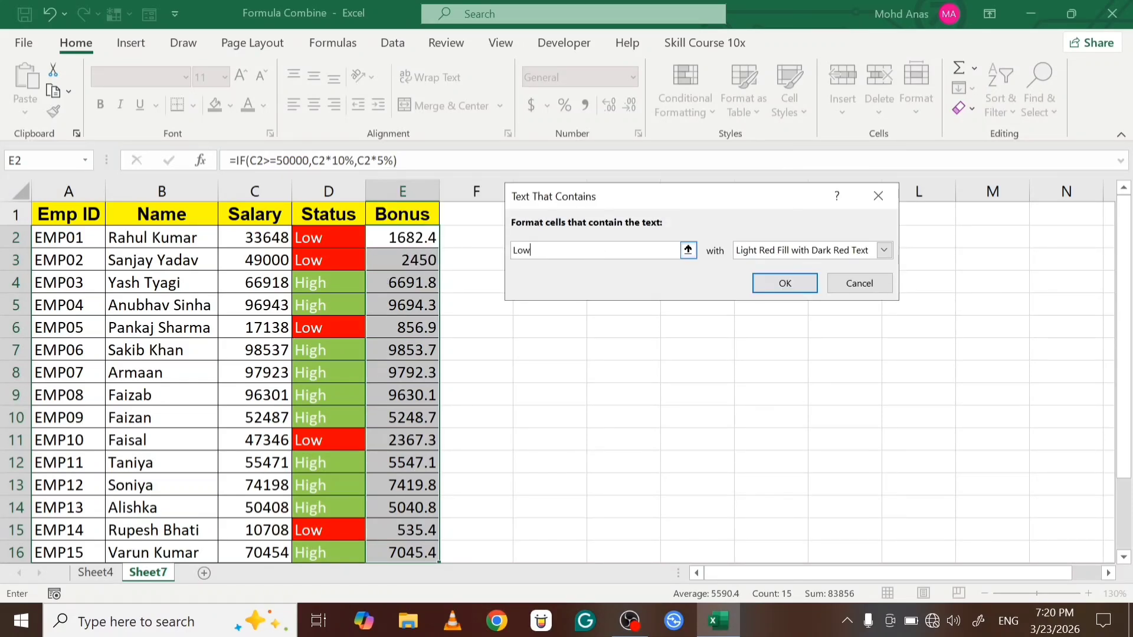
pyautogui.press('BackSpace')
pyautogui.press('BackSpace')
pyautogui.press('BackSpace')
pyautogui.click(412, 237)
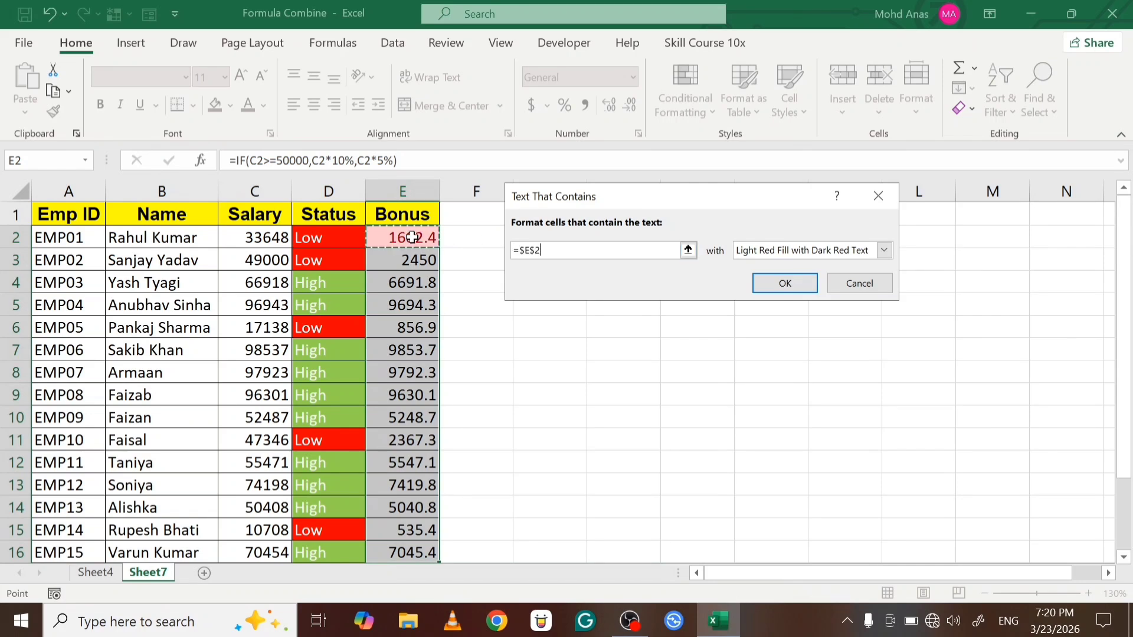
pyautogui.click(762, 288)
# - Try filling E2 down the Bonus column again, and undo the fill and the highlight rule
pyautogui.click(420, 239)
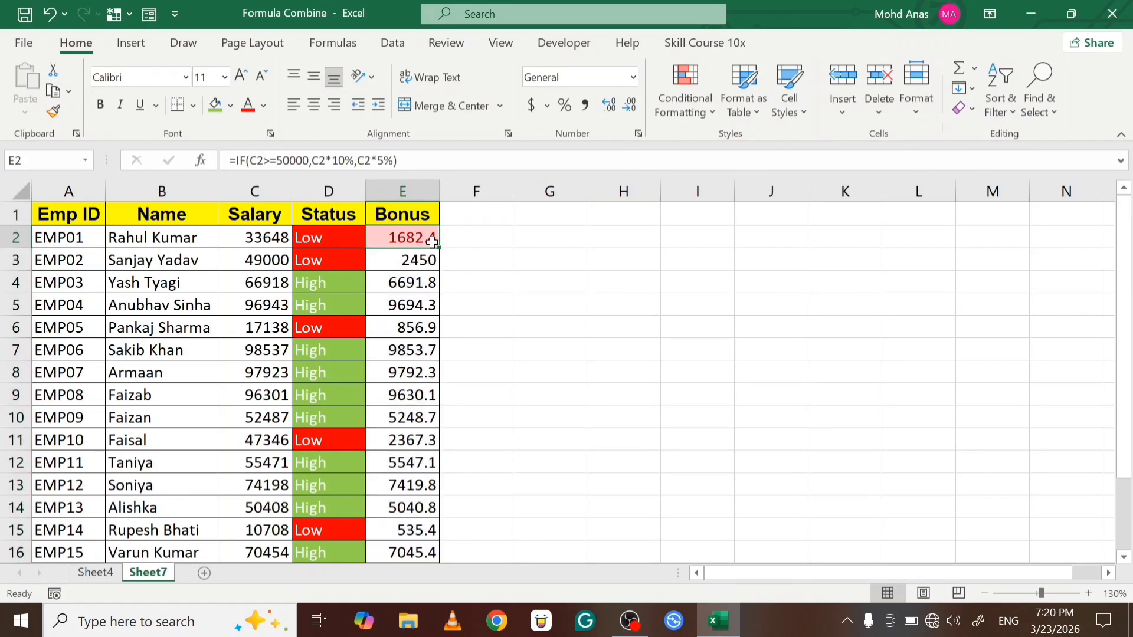
pyautogui.doubleClick(440, 247)
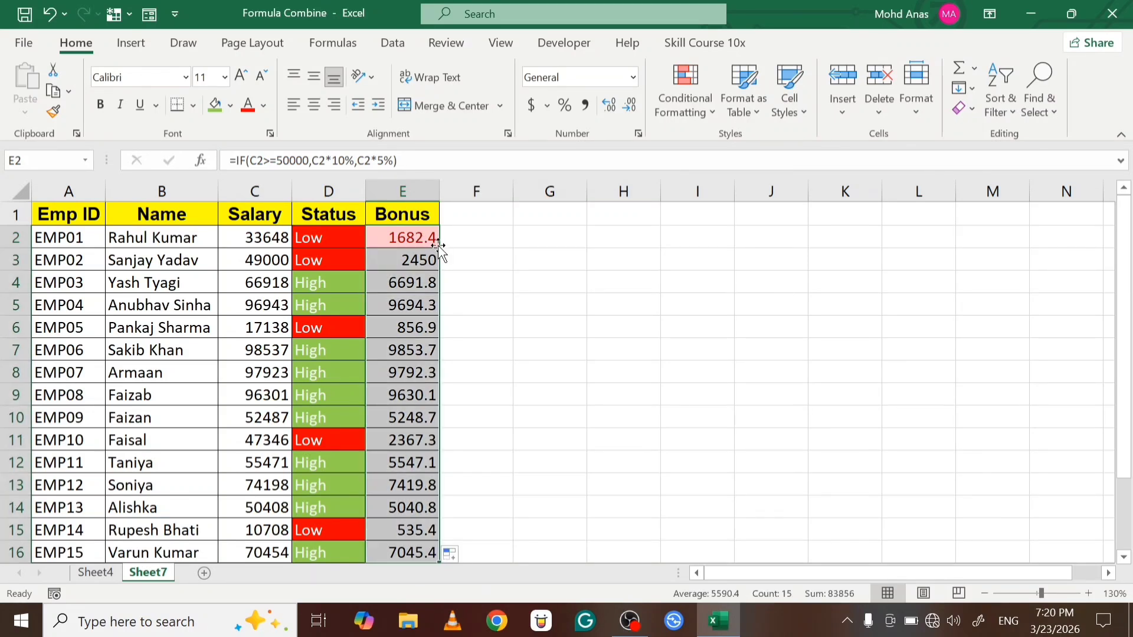
pyautogui.hotkey('ctrl', 'z')
pyautogui.doubleClick(440, 247)
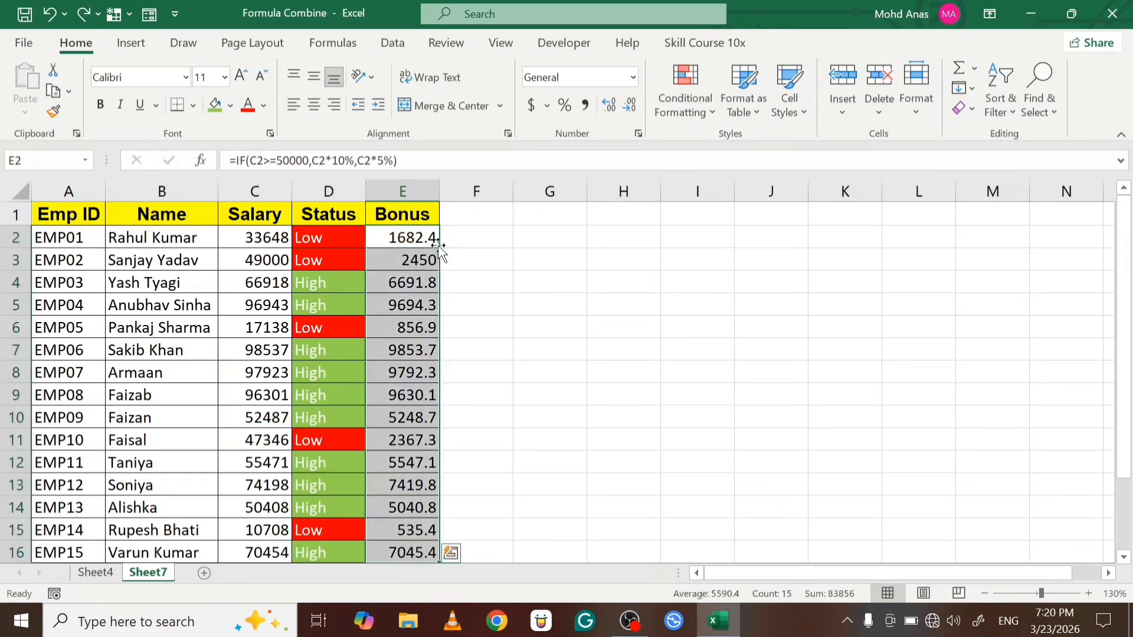
# - Highlight cells in E2:E16 that are greater than 5194.55 with Green Fill with Dark Green Text
pyautogui.click(699, 99)
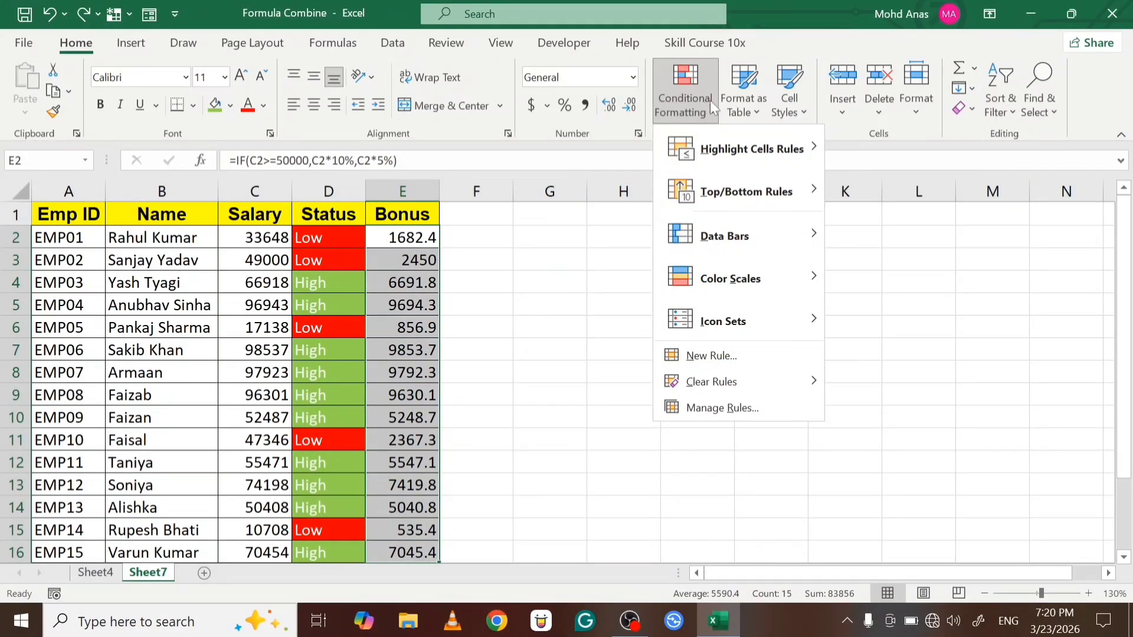
pyautogui.moveTo(764, 170)
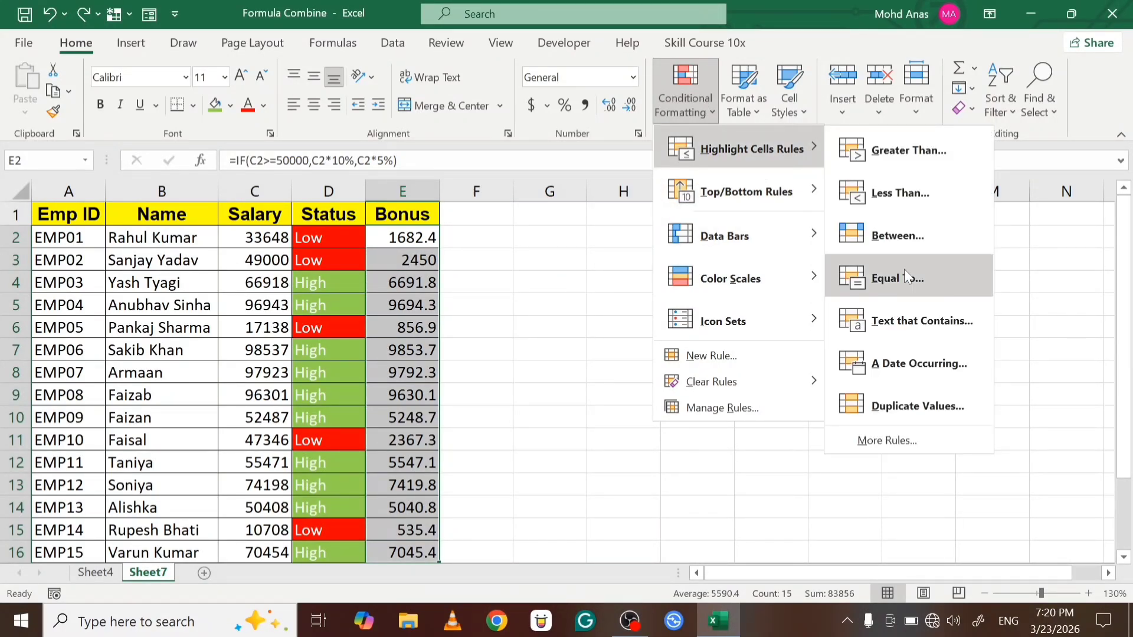
pyautogui.click(892, 151)
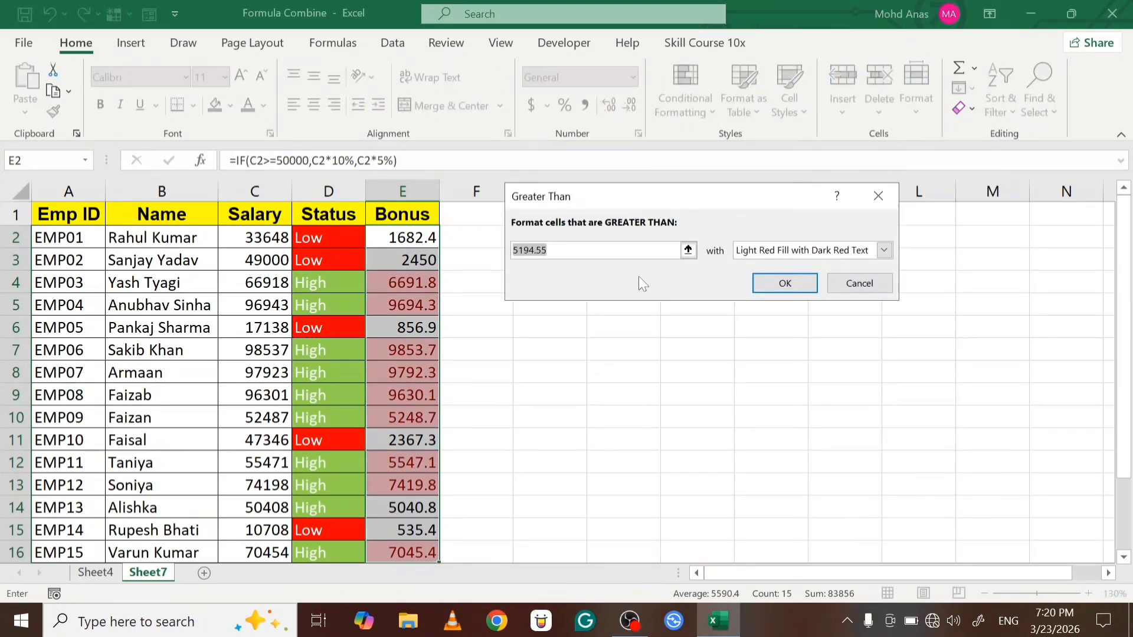
pyautogui.click(768, 253)
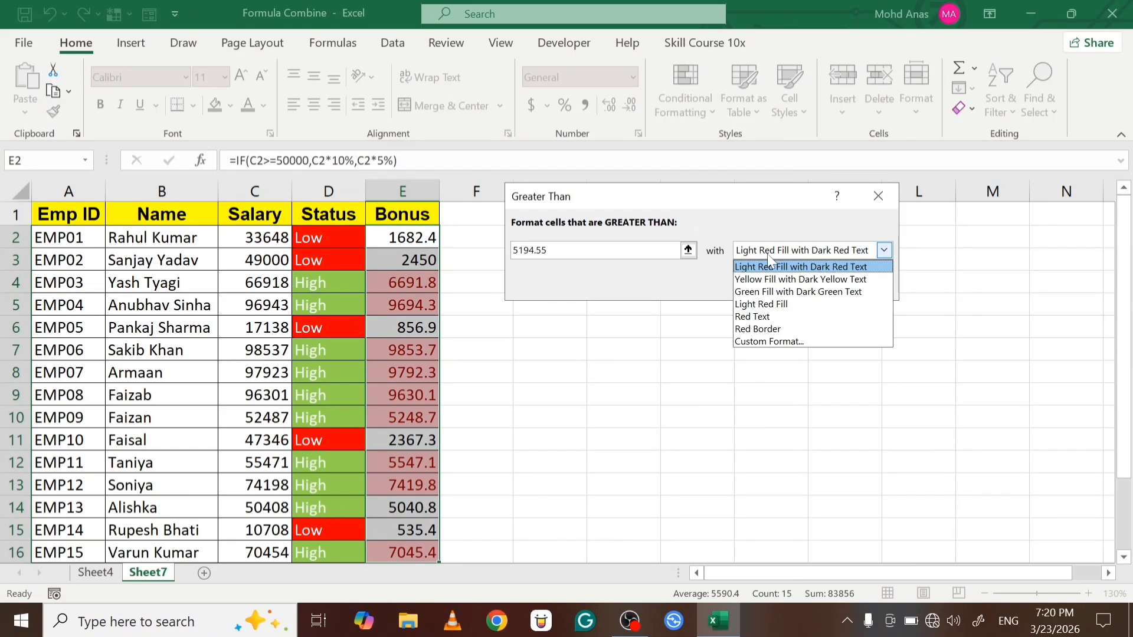
pyautogui.click(779, 291)
pyautogui.click(780, 285)
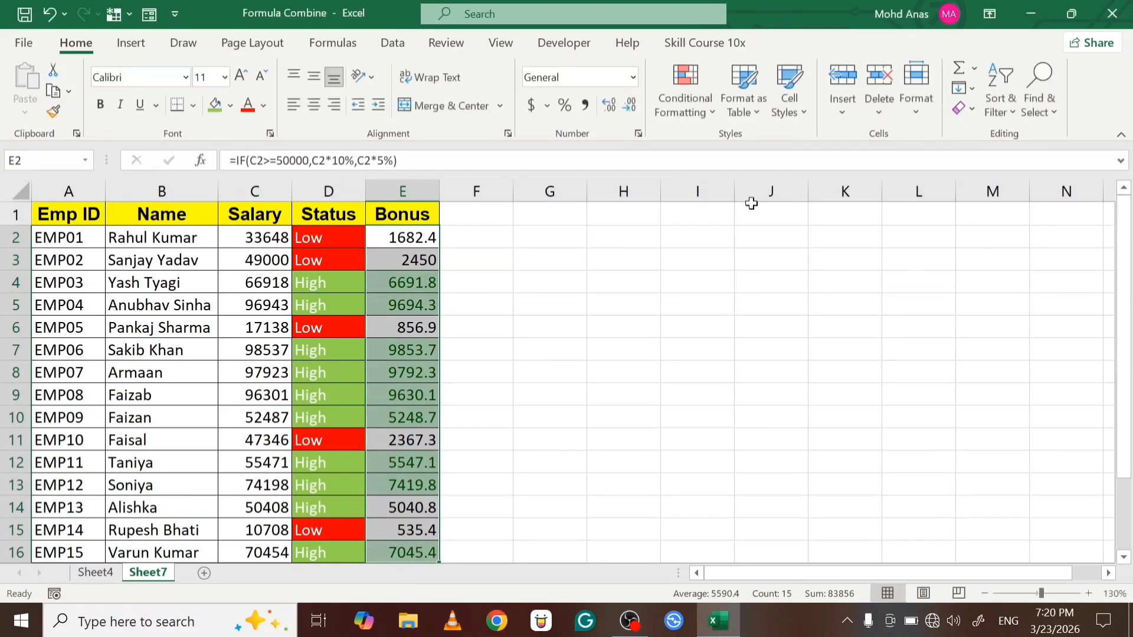
# - Highlight Bonus cells in E2:E16 that are less than 5194.55 with Light Red Fill with Dark Red Text
pyautogui.click(687, 111)
pyautogui.moveTo(744, 148)
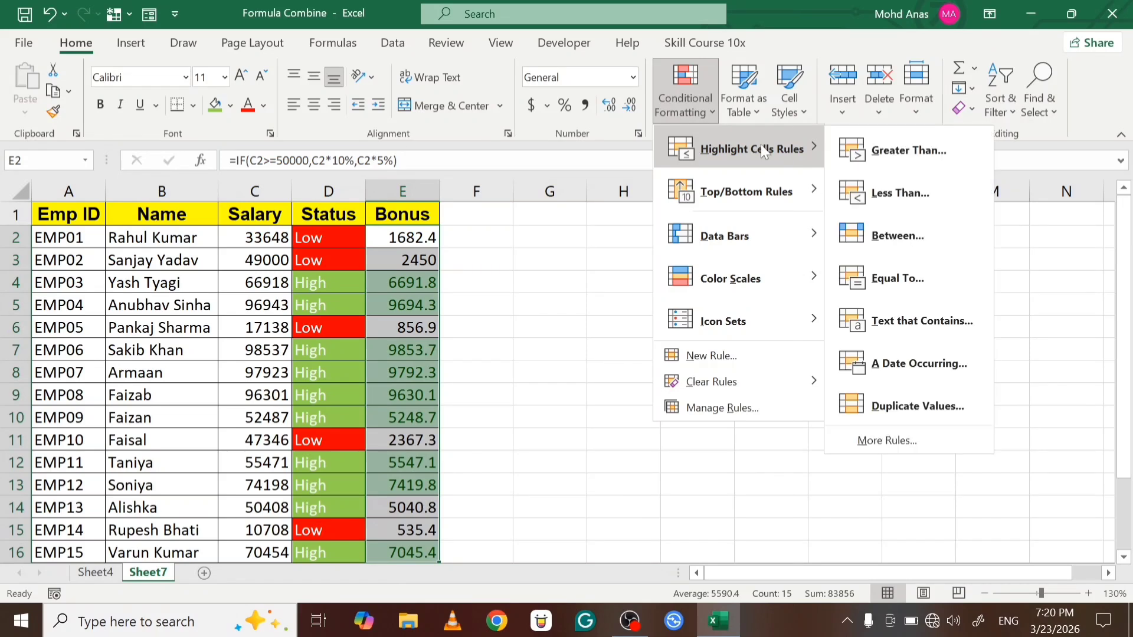
pyautogui.click(885, 186)
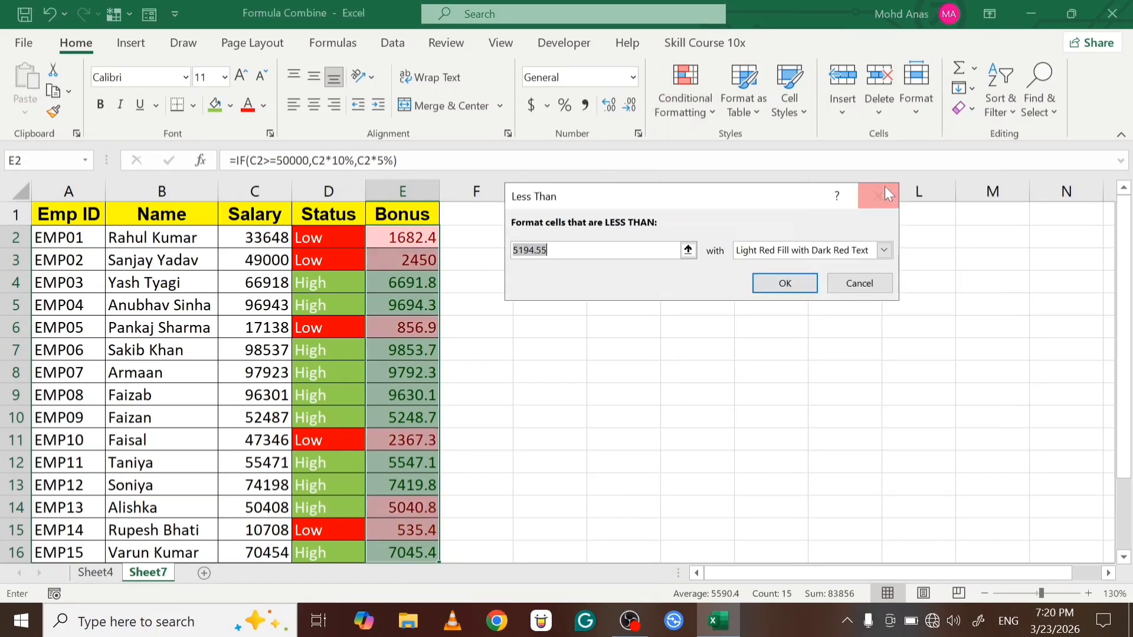
pyautogui.click(785, 284)
pyautogui.click(544, 257)
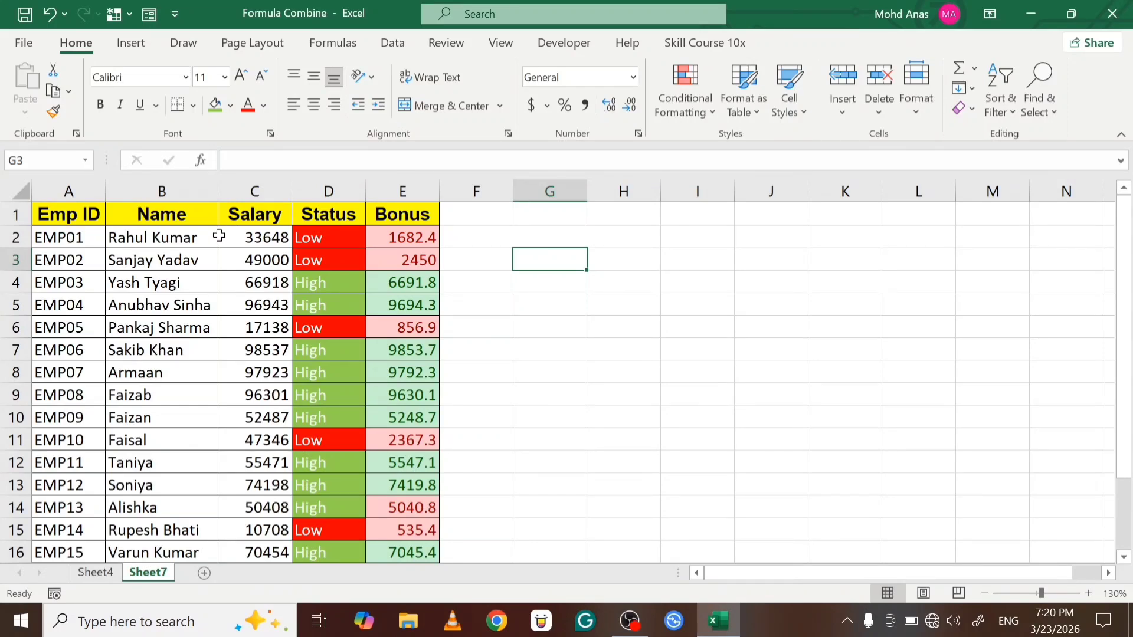
# - Clear the Emp ID in A2 to test the XLOOKUP name formula in B2, and undo the deletion
pyautogui.click(189, 246)
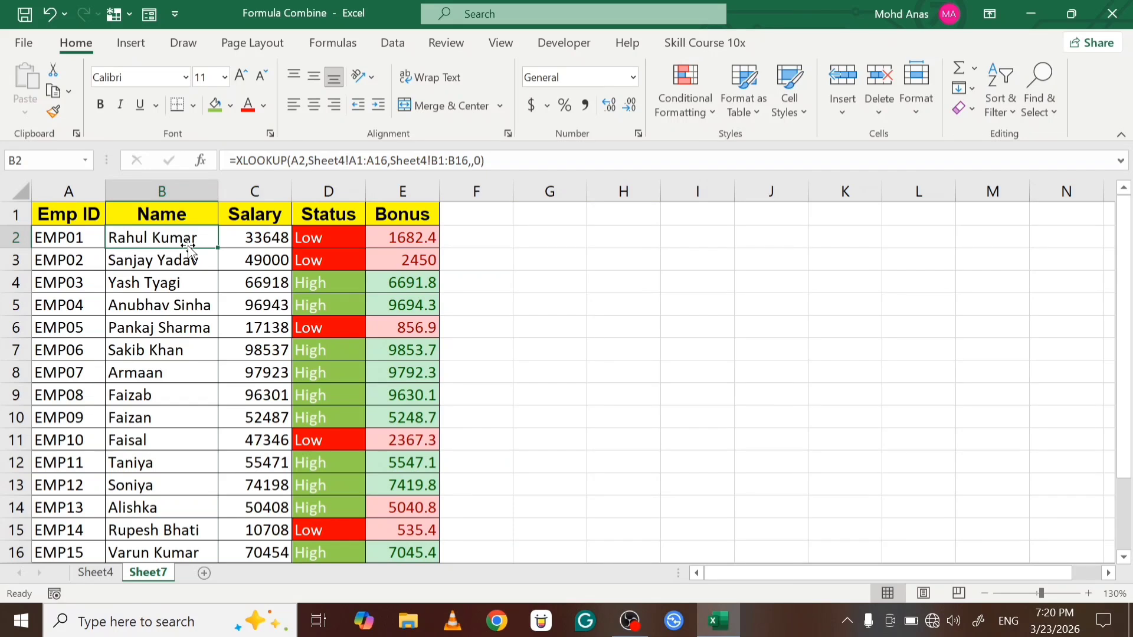
pyautogui.press('Left')
pyautogui.press('Delete')
pyautogui.click(189, 247)
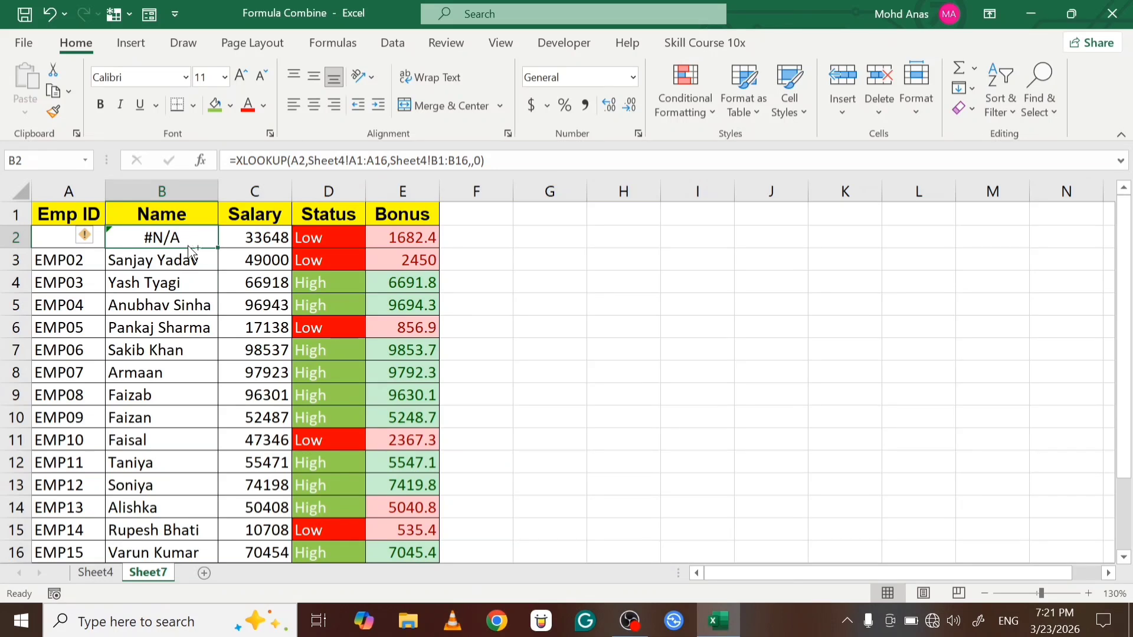
pyautogui.hotkey('ctrl', 'z')
# - Review the formulas across row 2, from the Name column to the Bonus column
pyautogui.press('Right')
pyautogui.press('Right')
pyautogui.press('Right')
pyautogui.press('Right')
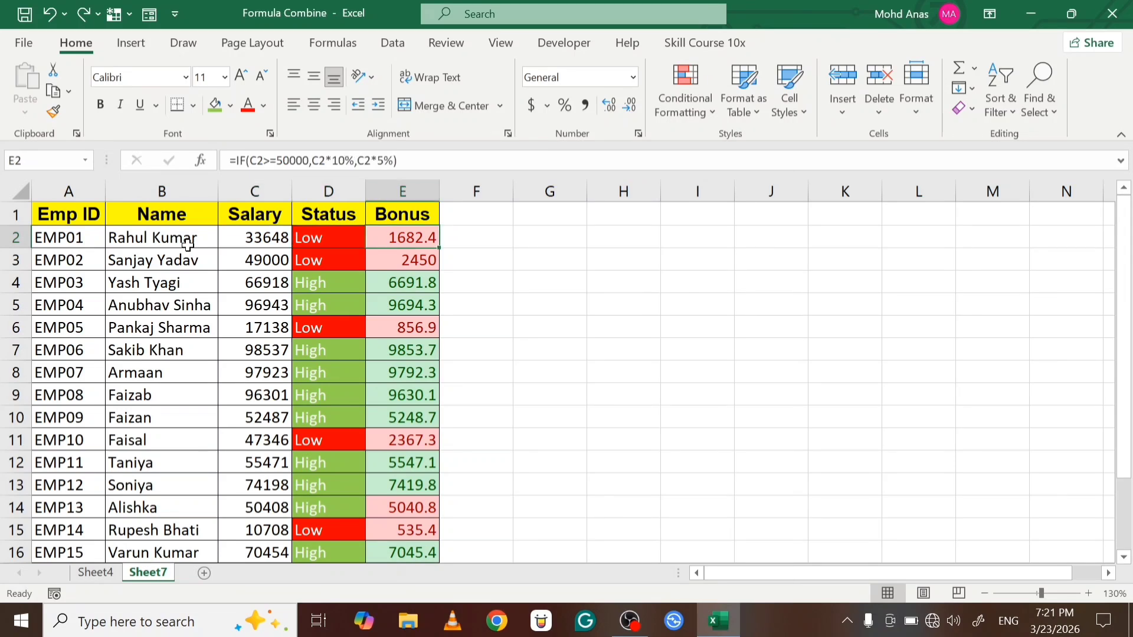
pyautogui.press('Left')
pyautogui.press('Left')
pyautogui.press('Left')
pyautogui.press('Left')
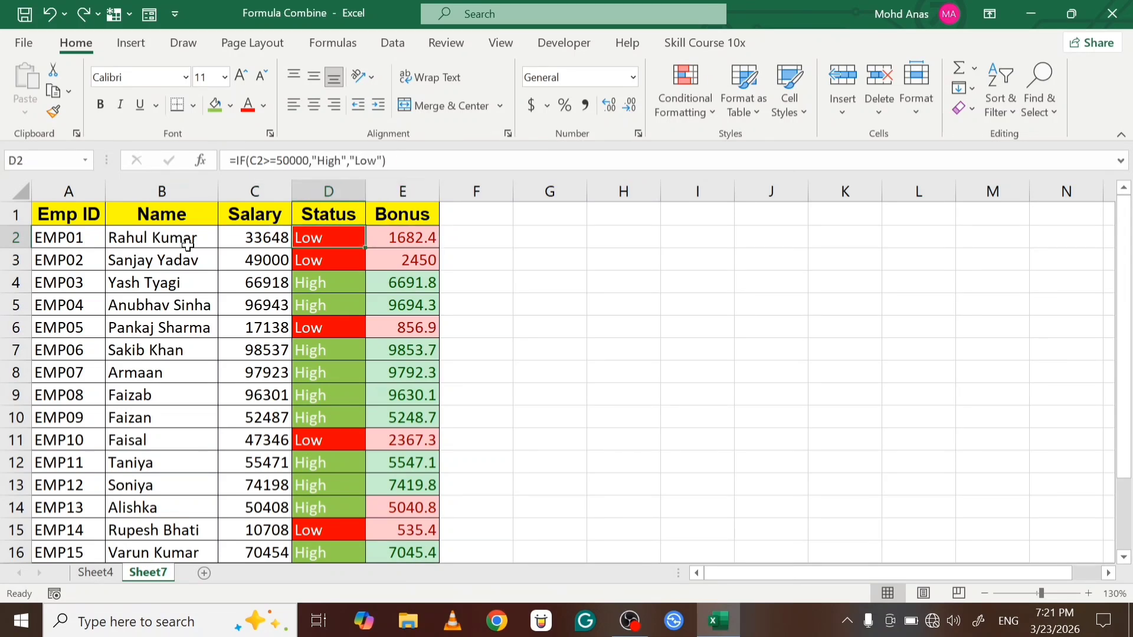
pyautogui.press('Right')
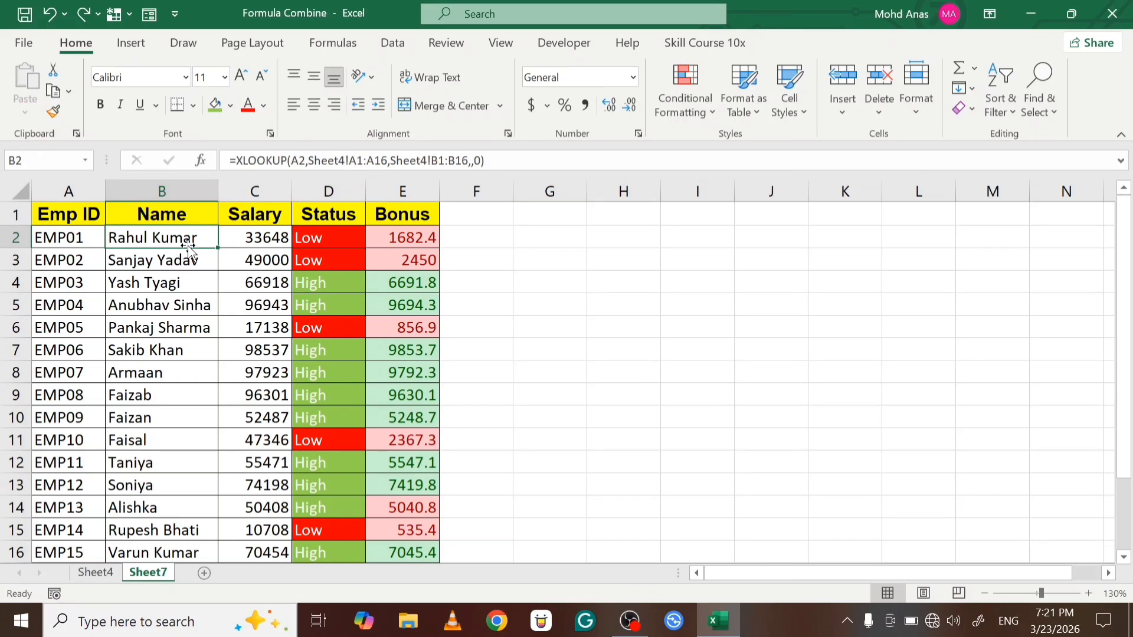
# - Wrap the XLOOKUP formula in B2 in IFERROR, with an empty string "" as the value if error
pyautogui.press('F2')
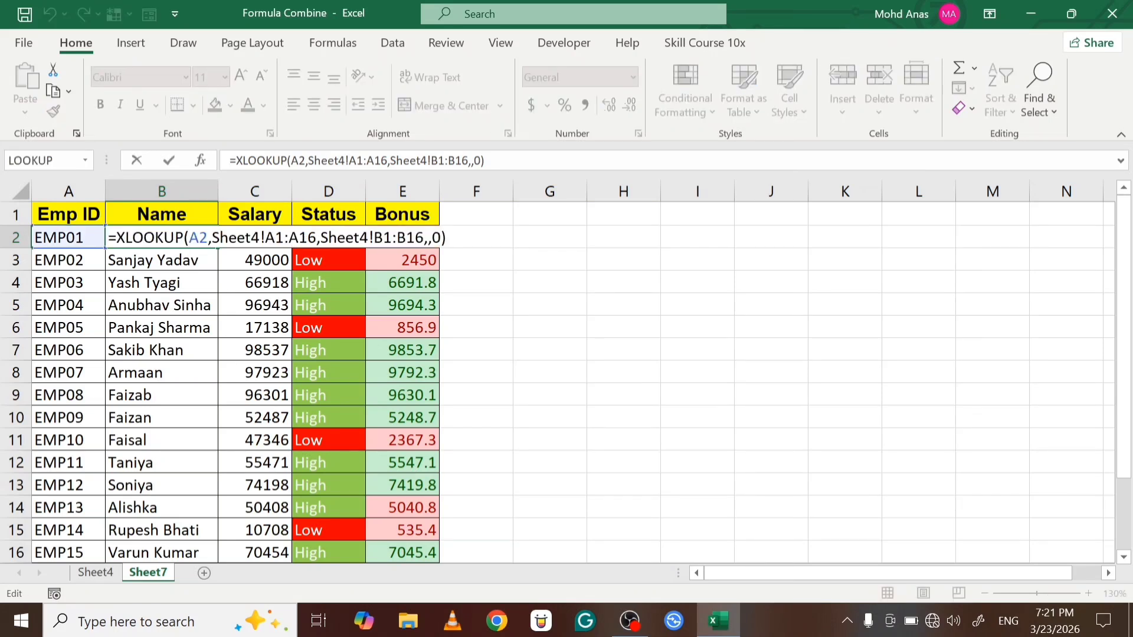
pyautogui.click(236, 161)
pyautogui.write('IFERROR(')
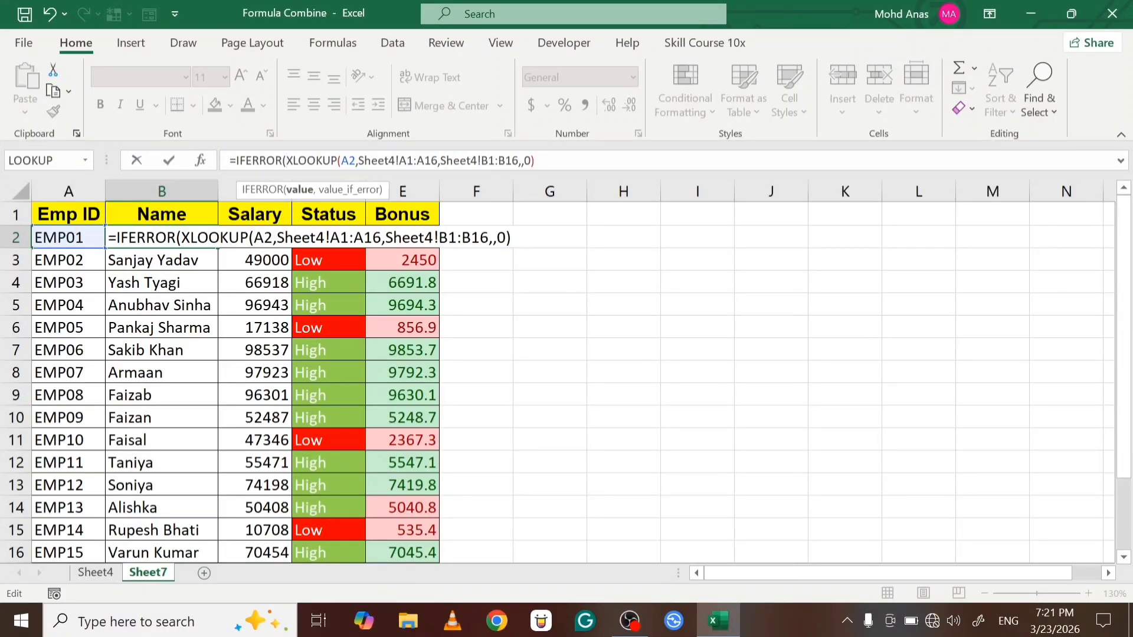
pyautogui.write(',"')
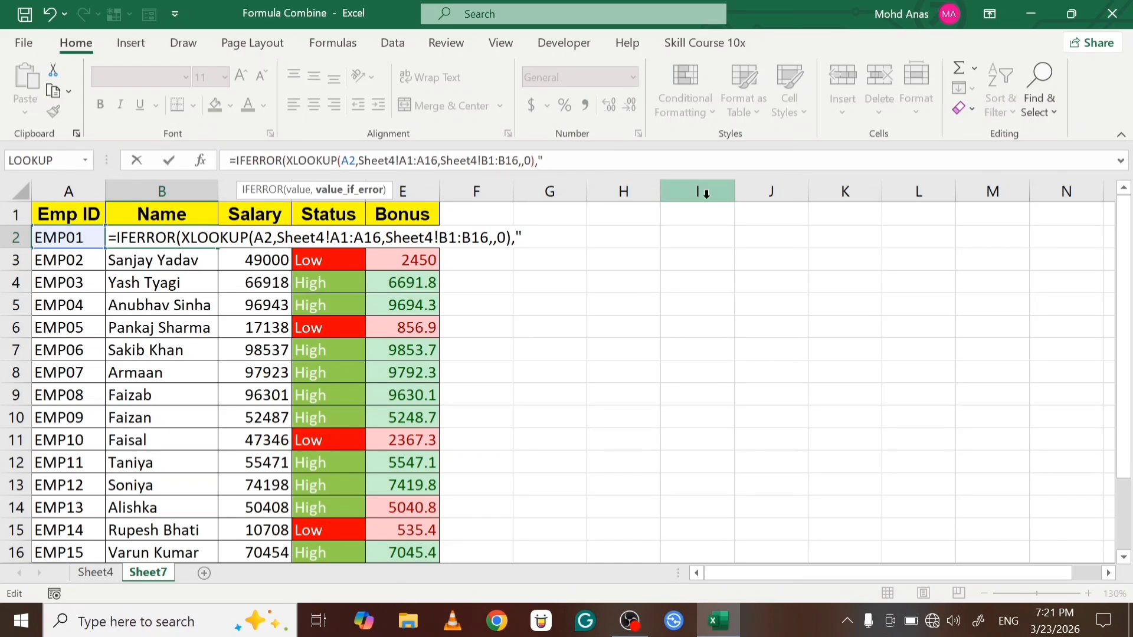
pyautogui.write('"')
pyautogui.write(')')
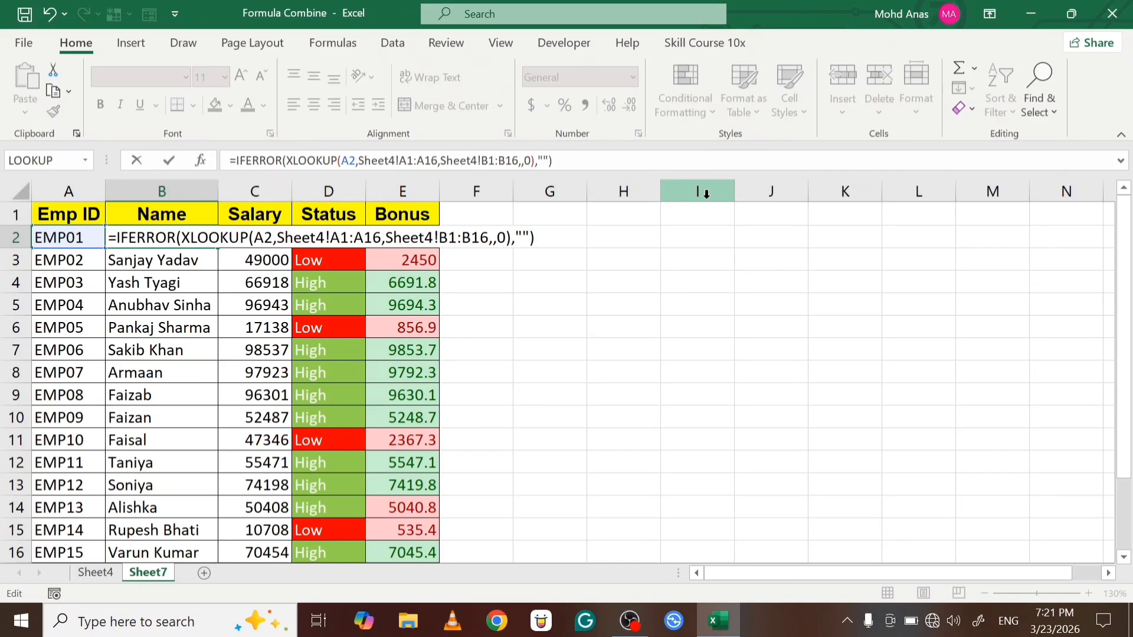
pyautogui.press('Return')
pyautogui.press('Up')
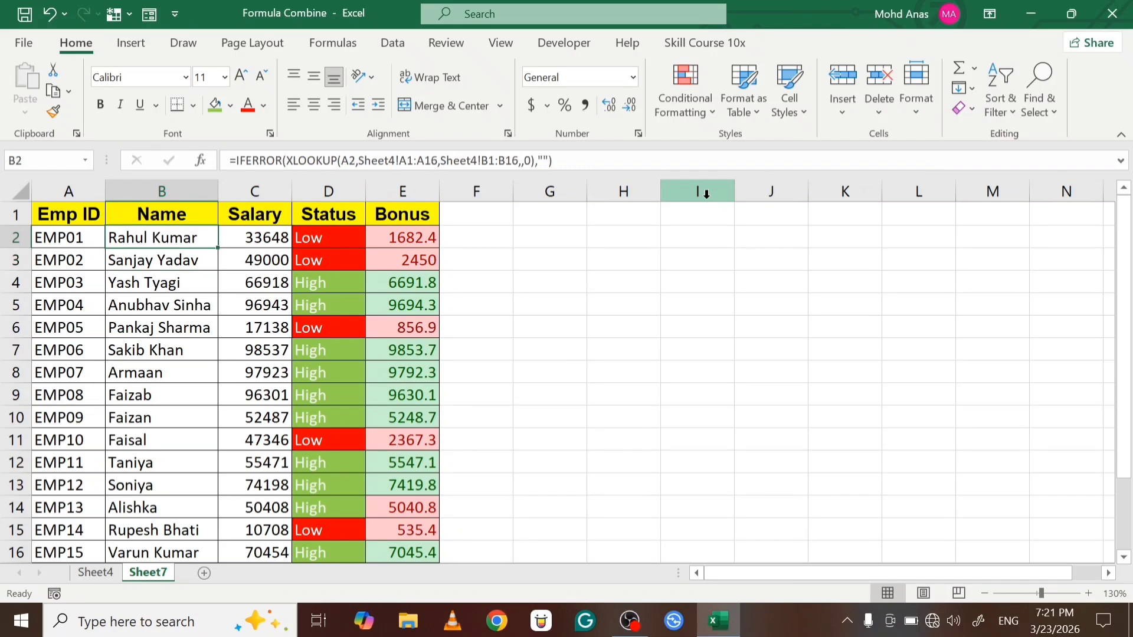
# - Clear the Emp ID in A2 to test the IFERROR formula in B2, and undo the deletion
pyautogui.press('Left')
pyautogui.press('Delete')
pyautogui.press('Right')
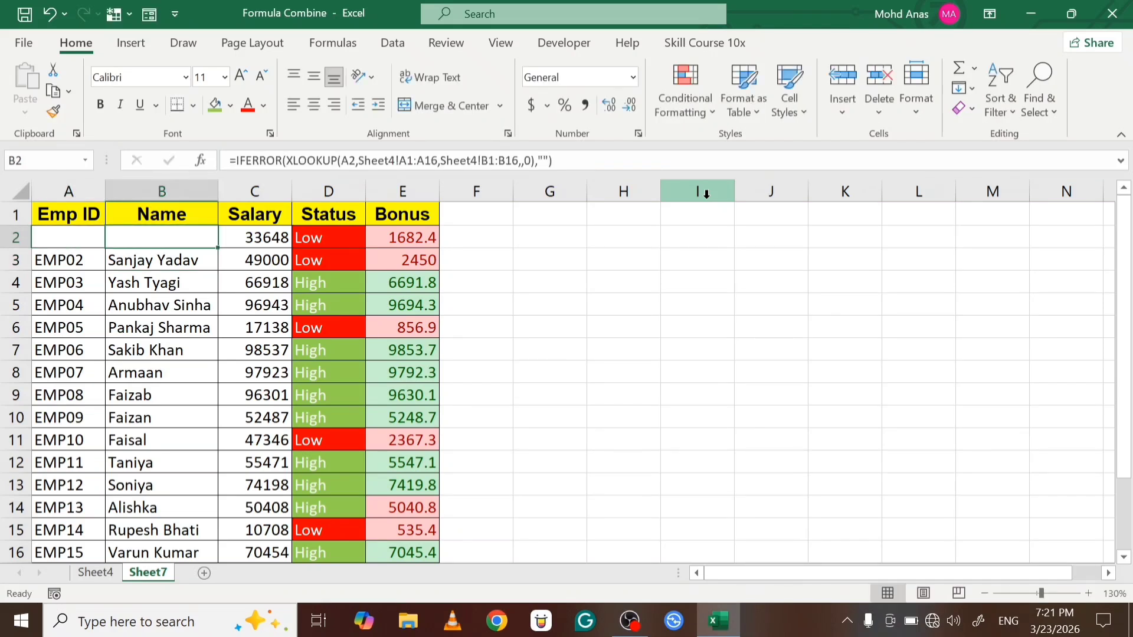
pyautogui.press('Left')
pyautogui.hotkey('ctrl', 'z')
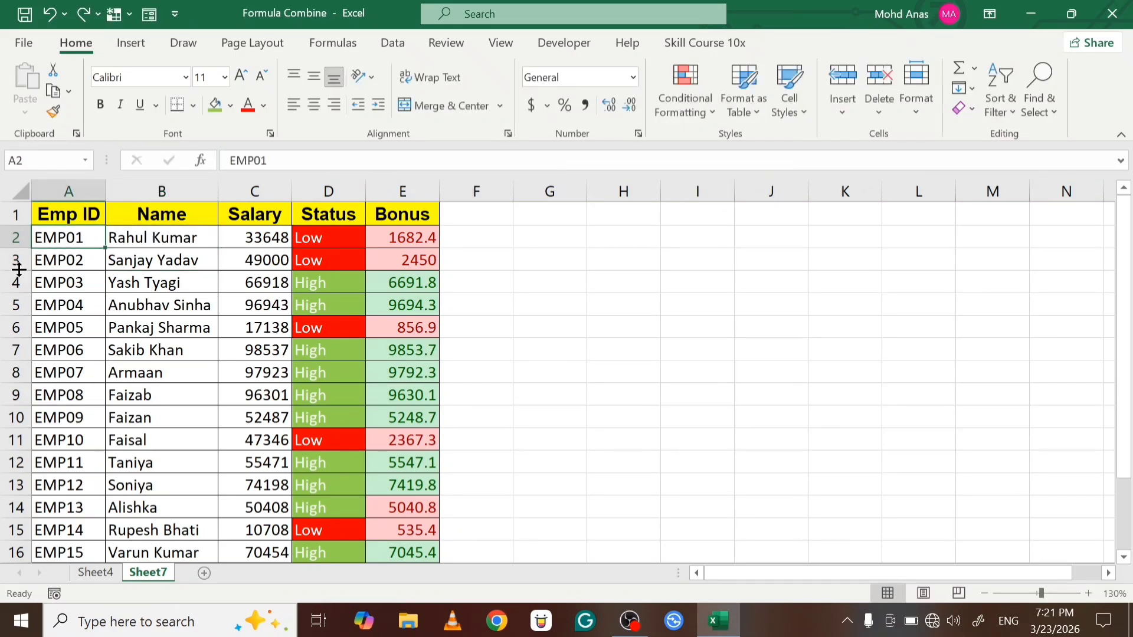
# - Fill the IFERROR formula from B2 down the Name column to B16
pyautogui.click(141, 243)
pyautogui.doubleClick(217, 248)
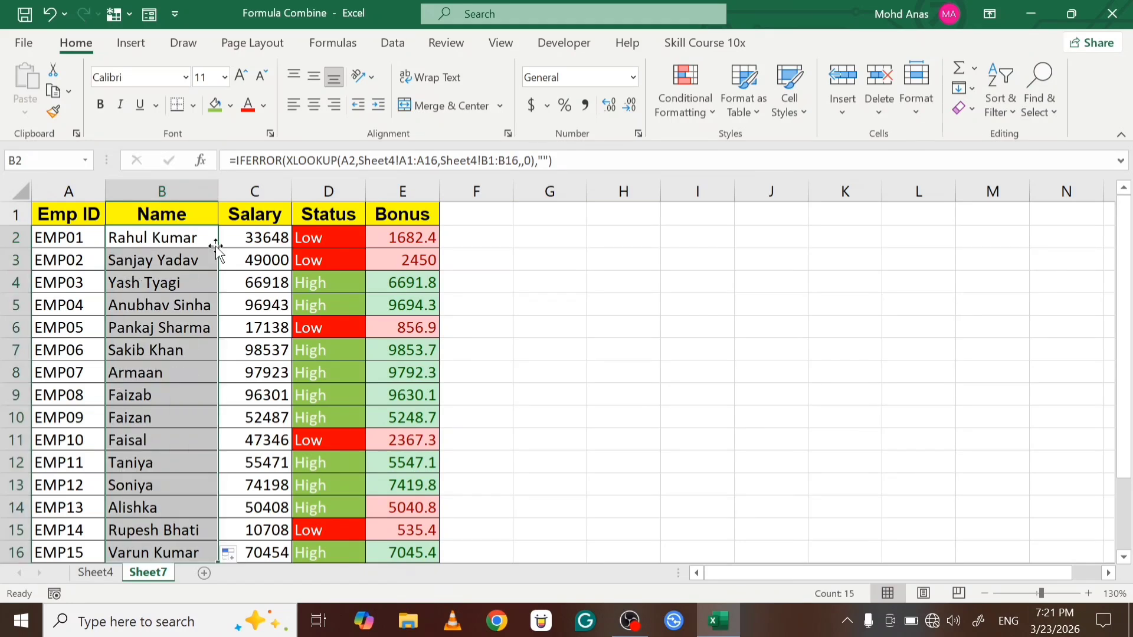
# - Clear the Emp ID in A3 to test the filled IFERROR formula in B3, and undo the deletion
pyautogui.click(201, 262)
pyautogui.press('Down')
pyautogui.press('Left')
pyautogui.press('Up')
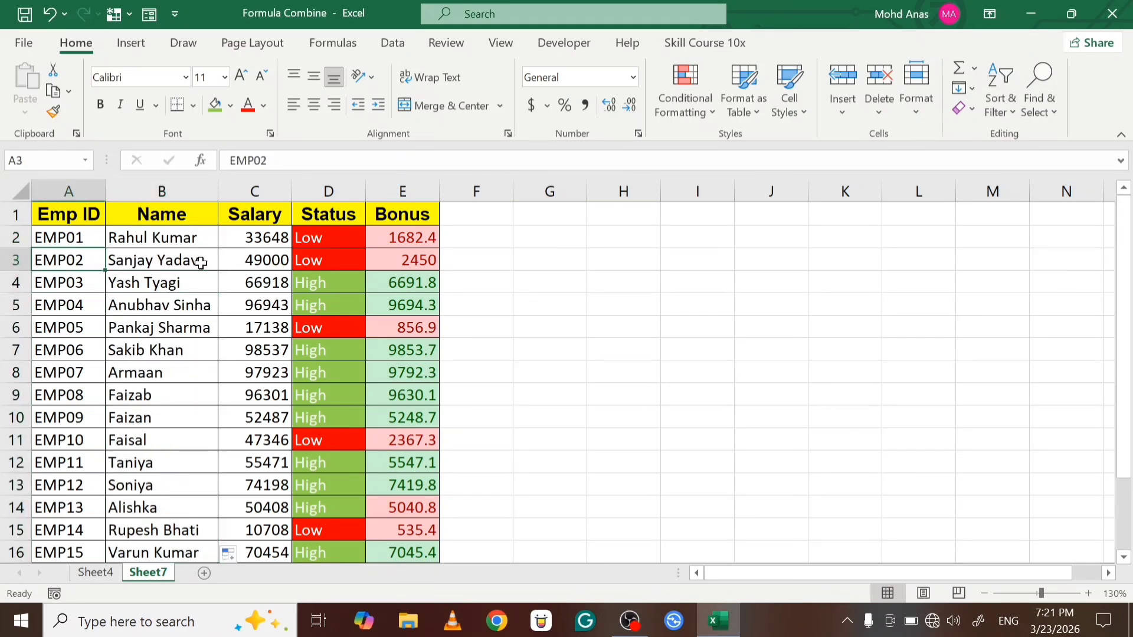
pyautogui.press('Delete')
pyautogui.press('Right')
pyautogui.press('Left')
pyautogui.hotkey('ctrl', 'z')
pyautogui.press('Right')
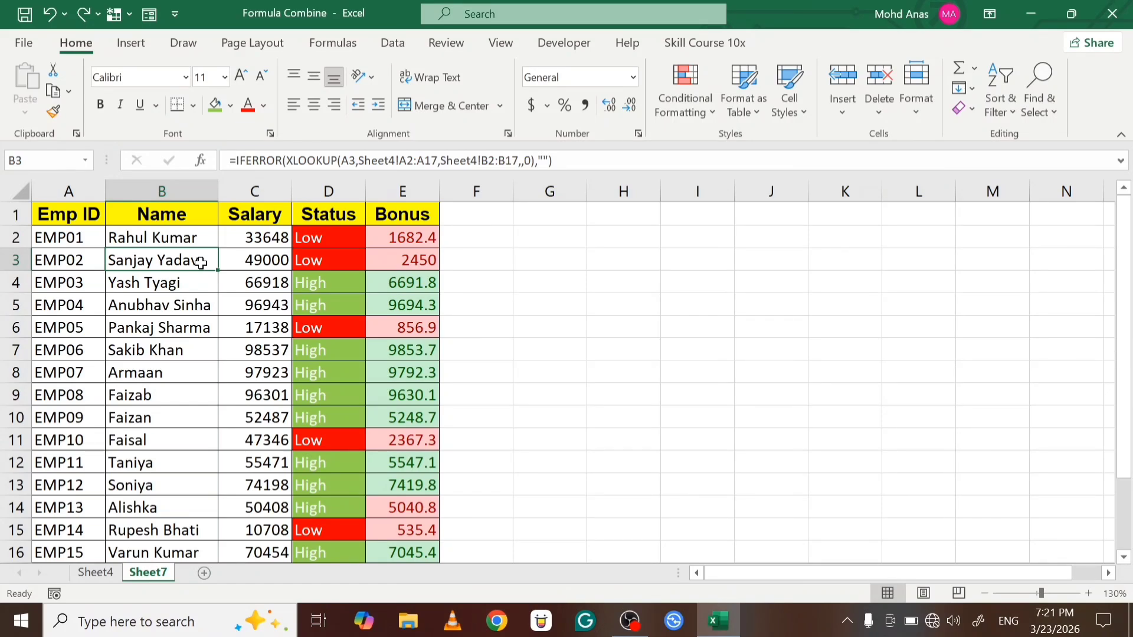
# - Wrap the IF formula in E2 in IFERROR, with "Low" as the value if error
pyautogui.press('Up')
pyautogui.press('Right')
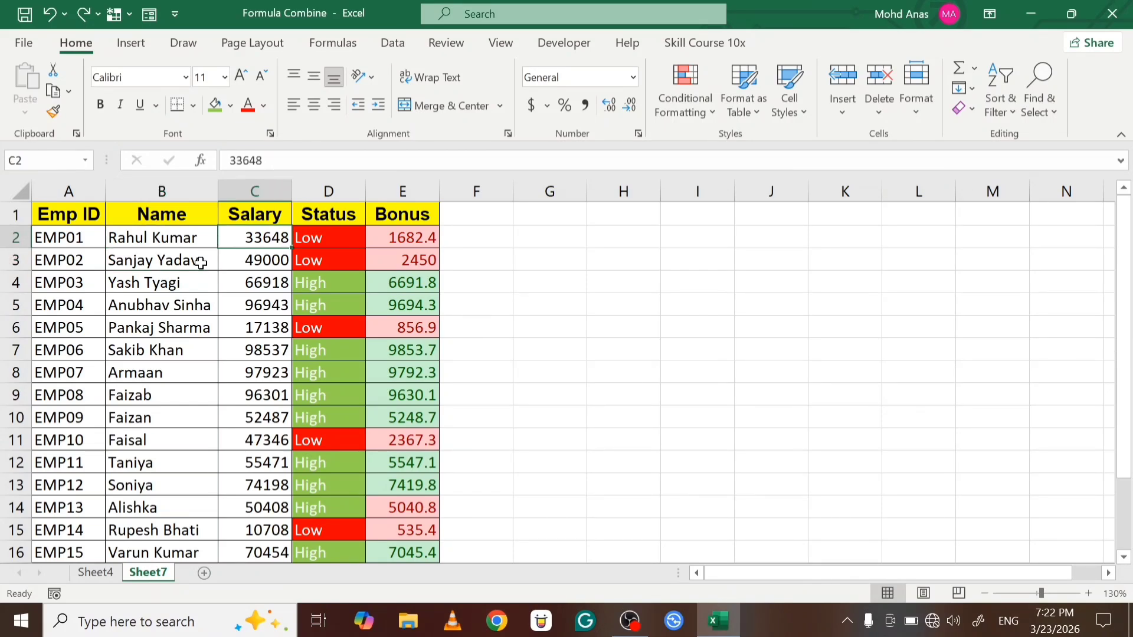
pyautogui.press('Right')
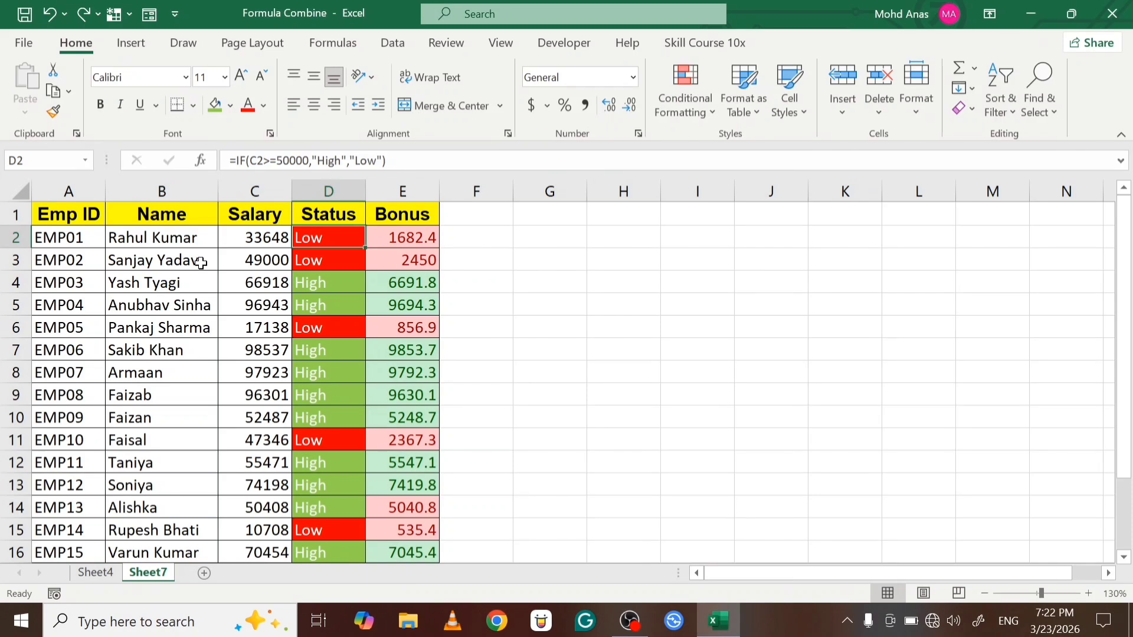
pyautogui.press('Right')
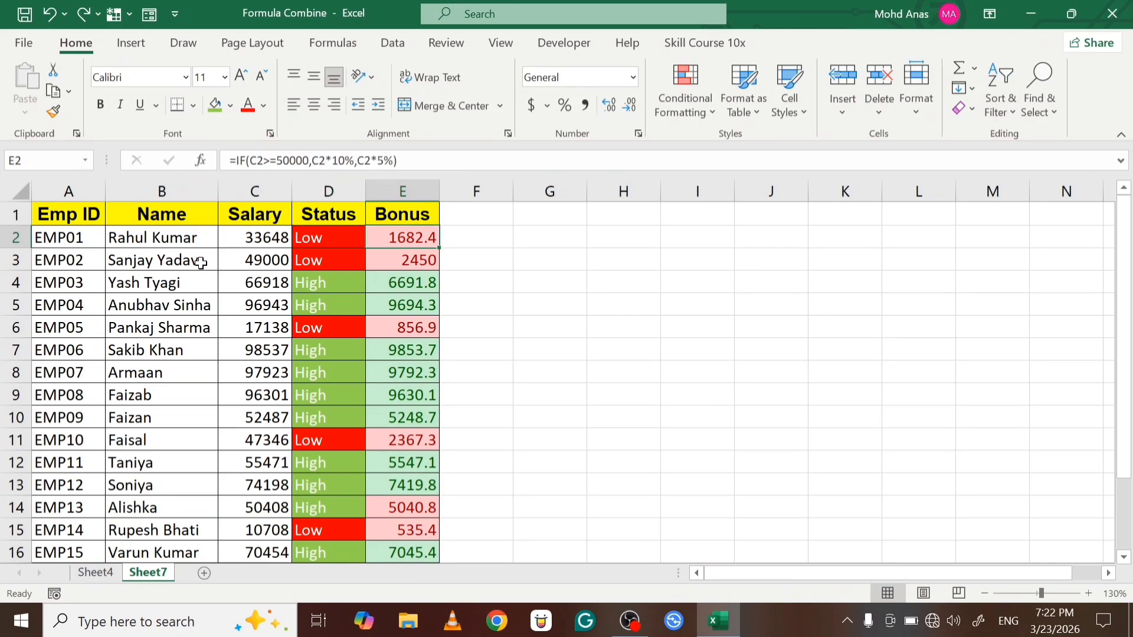
pyautogui.press('F2')
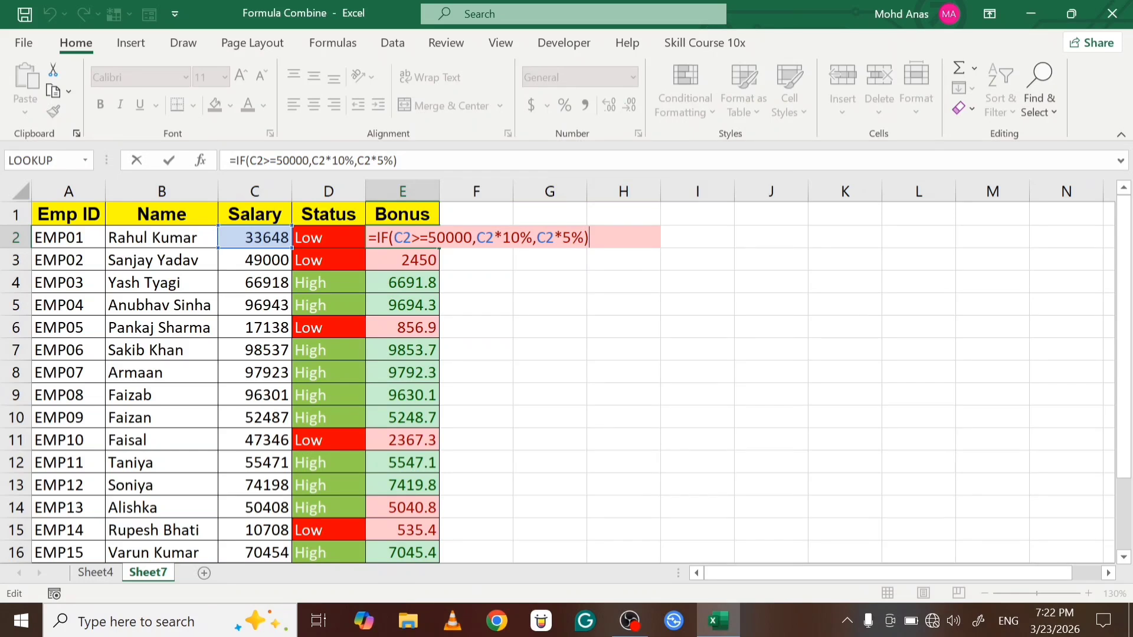
pyautogui.click(237, 160)
pyautogui.write('i')
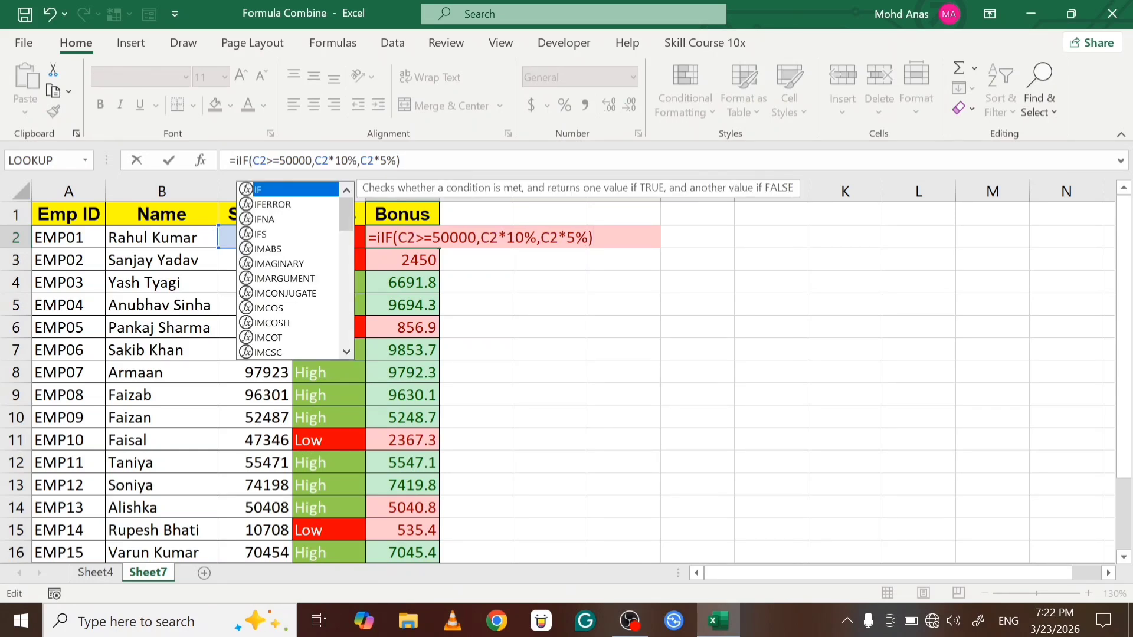
pyautogui.write('f')
pyautogui.press('Tab')
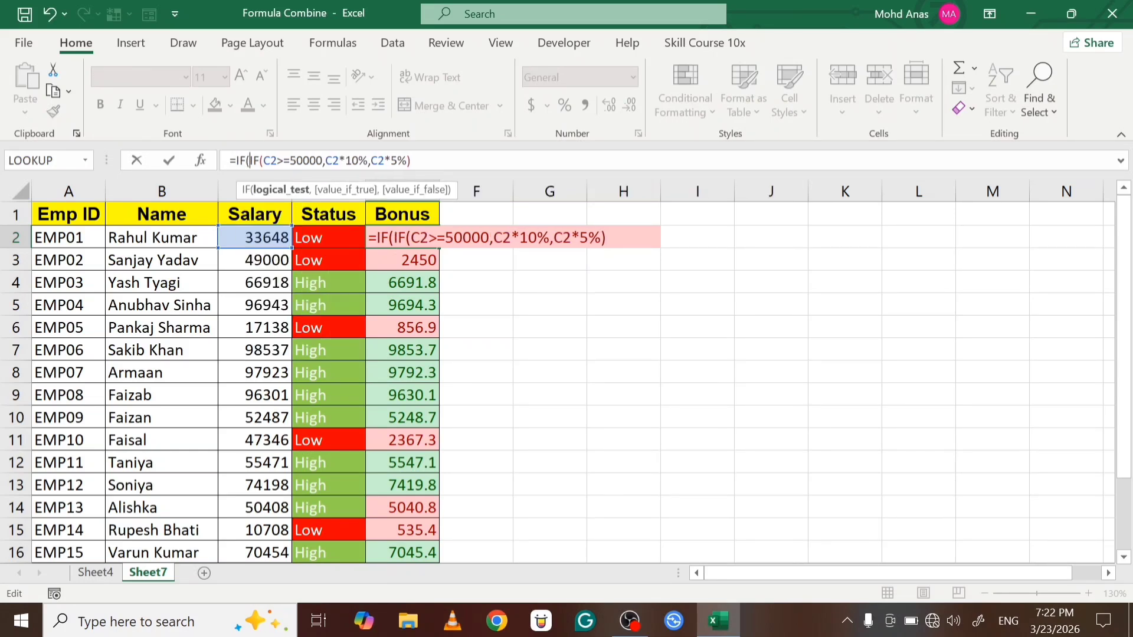
pyautogui.press('BackSpace')
pyautogui.press('Down')
pyautogui.press('Tab')
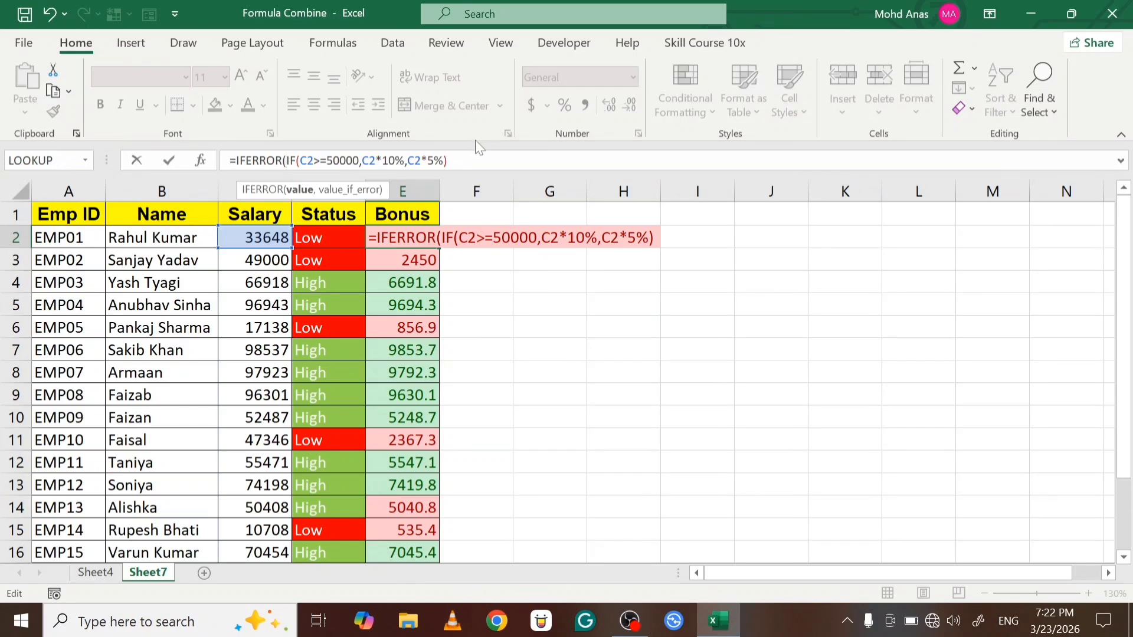
pyautogui.write(',')
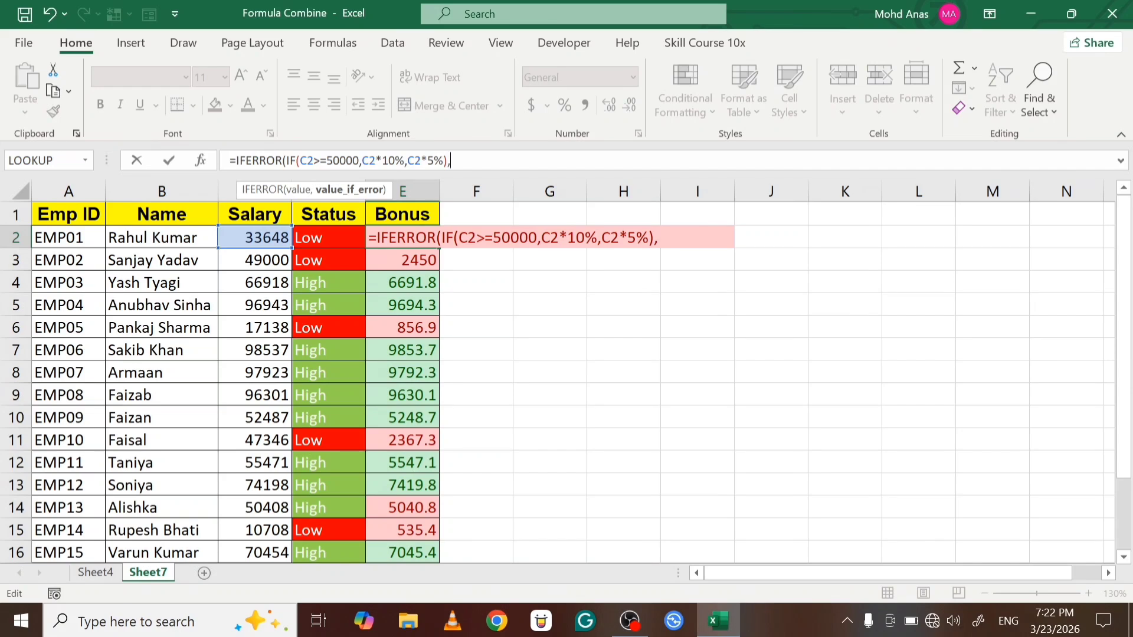
pyautogui.write('"Low"')
pyautogui.write(')')
pyautogui.press('Return')
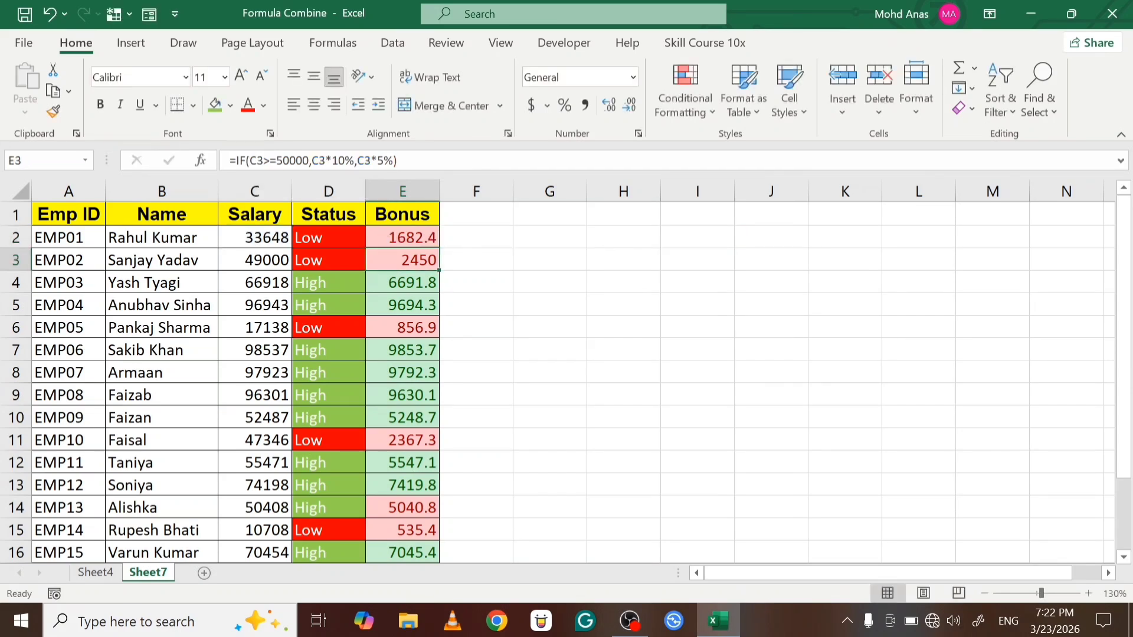
# - Clear the salary in C2 to test the Status and Bonus formulas in row 2, and undo the deletion
pyautogui.press('Left')
pyautogui.press('Left')
pyautogui.press('Up')
pyautogui.press('BackSpace')
pyautogui.press('Right')
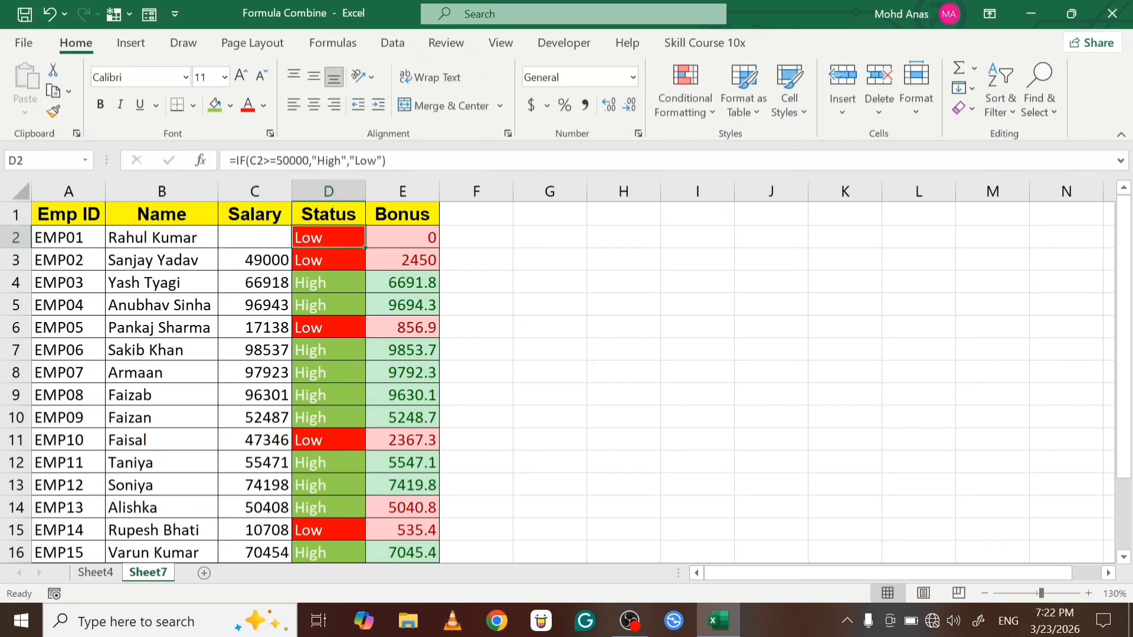
pyautogui.press('Left')
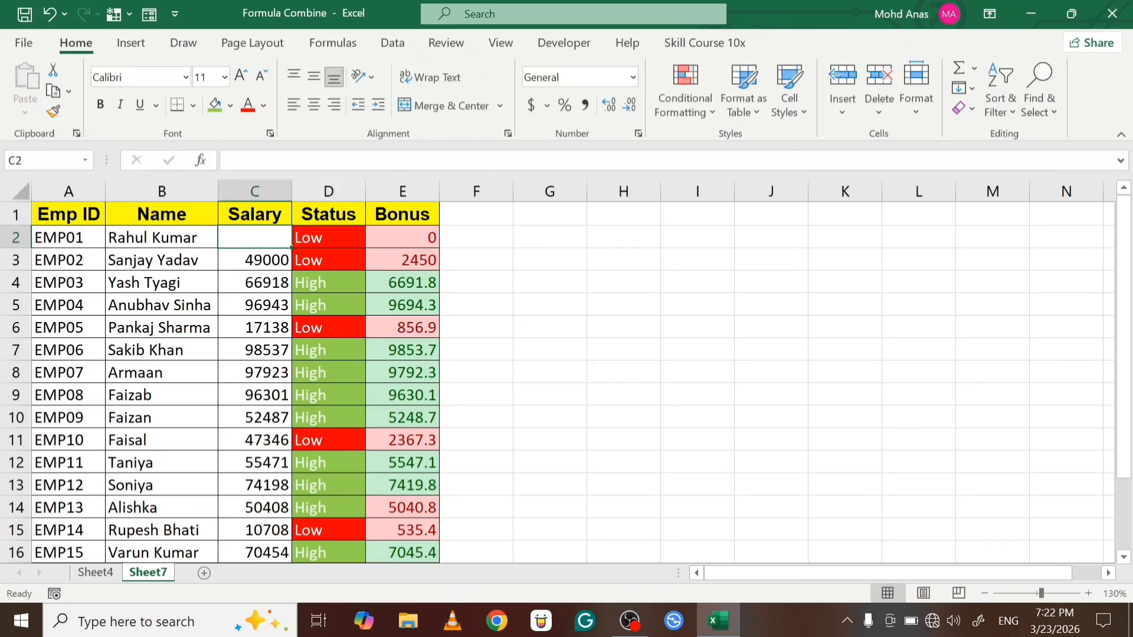
pyautogui.hotkey('ctrl', 'z')
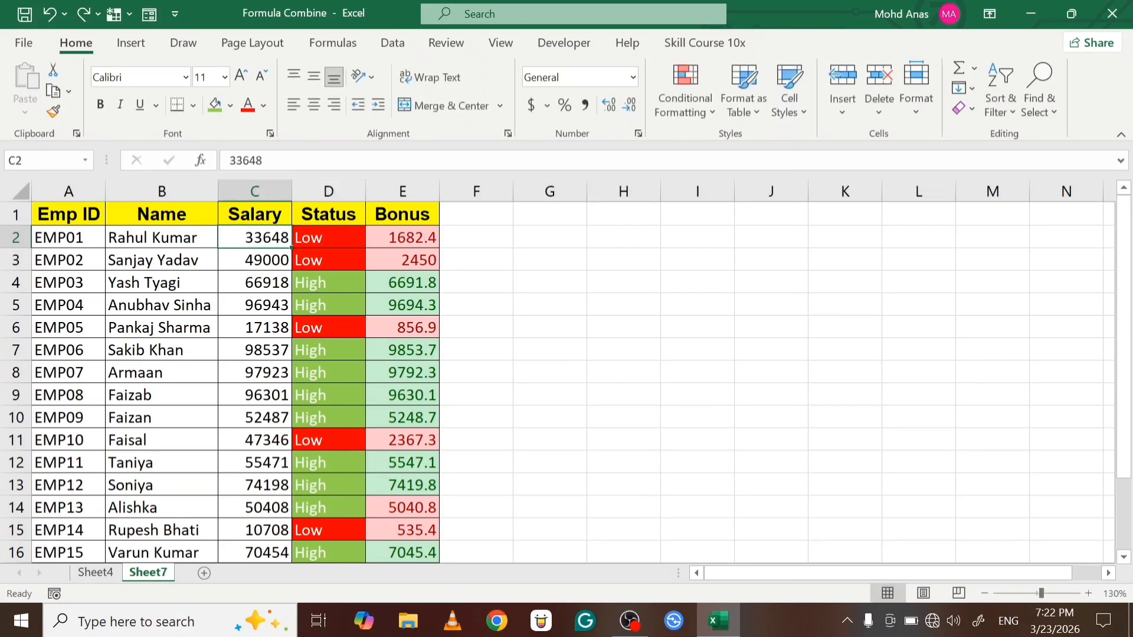
pyautogui.press('Left')
pyautogui.press('Left')
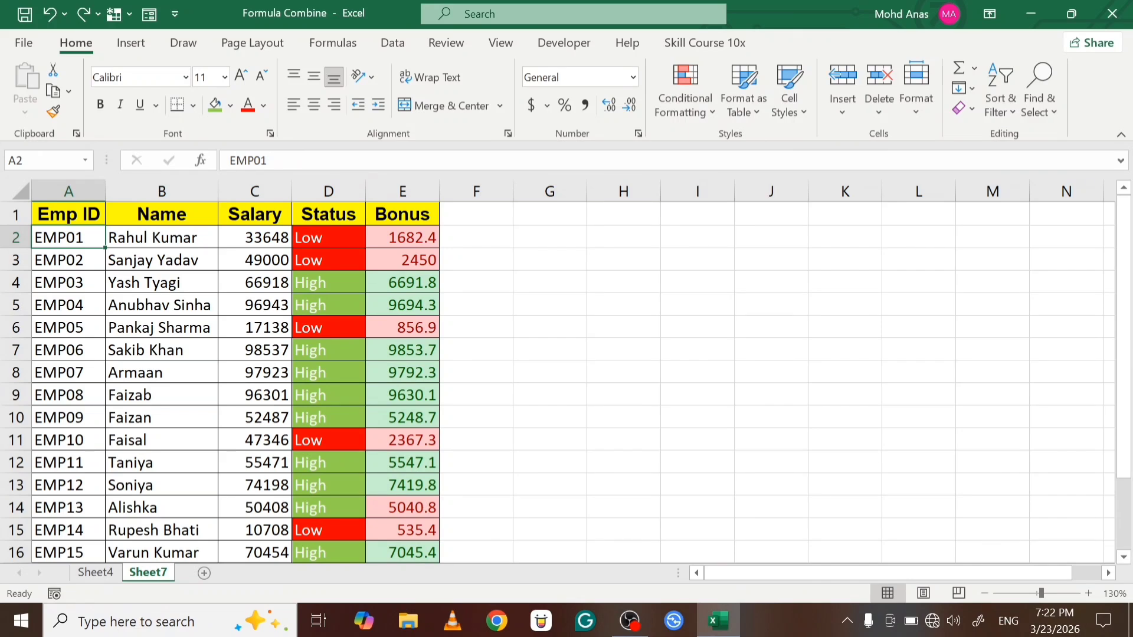